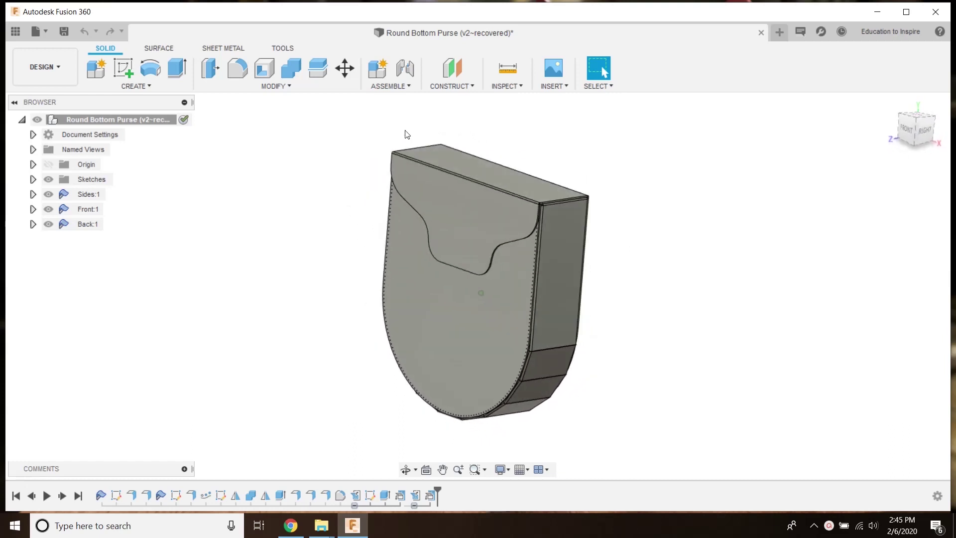
# Glance at the MODIFY menu without using it, then start a new blank Untitled design.
pyautogui.click(313, 86)
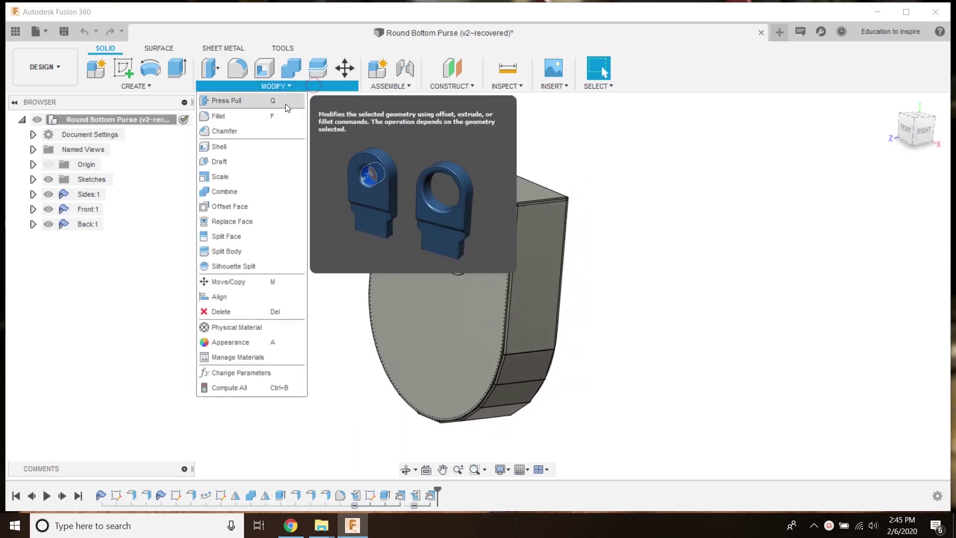
pyautogui.click(390, 106)
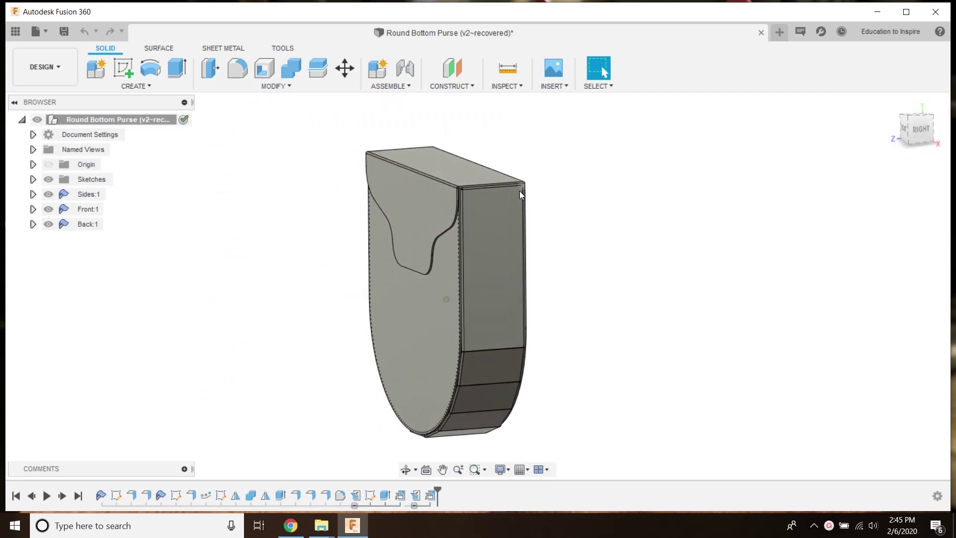
pyautogui.click(779, 32)
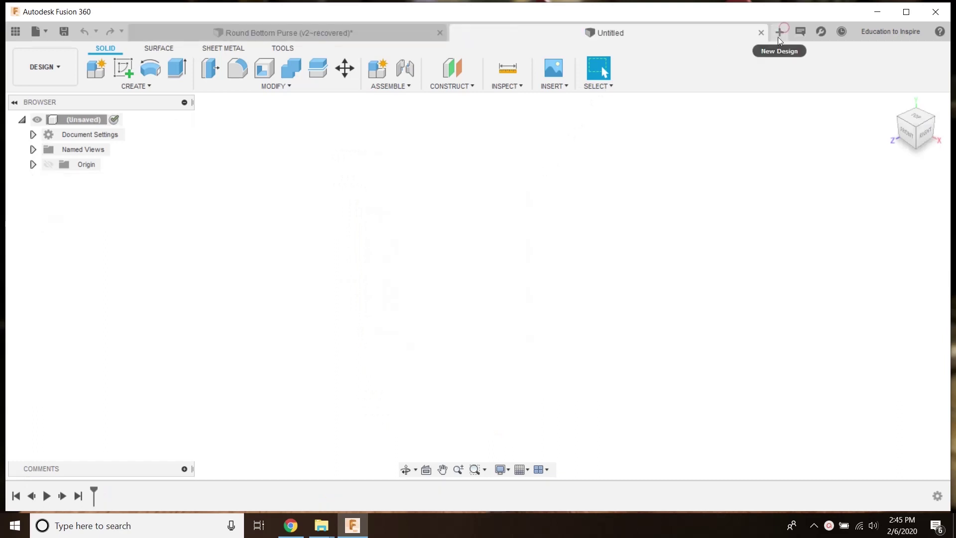
# Create Component1 as a sheet metal component using the 8oz Leather rule.
pyautogui.click(227, 49)
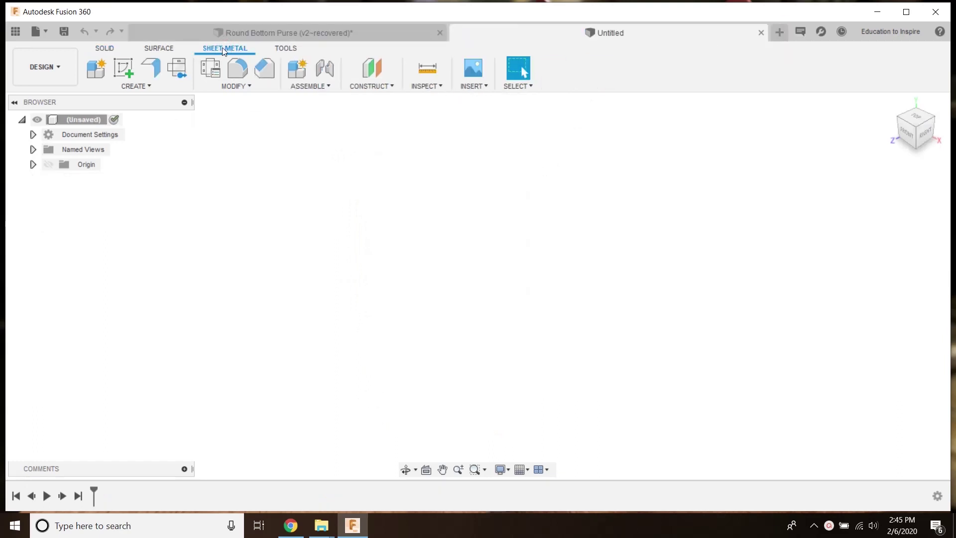
pyautogui.click(98, 73)
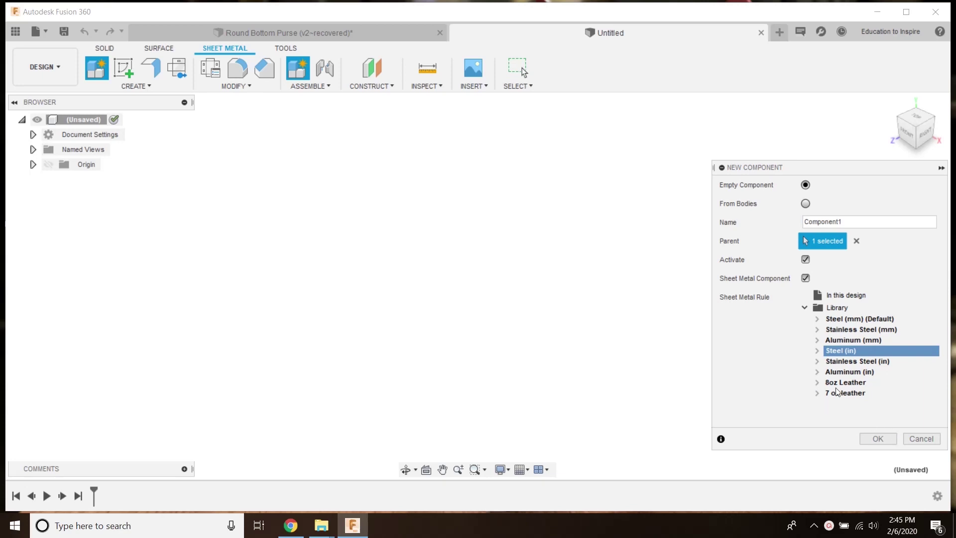
pyautogui.click(845, 384)
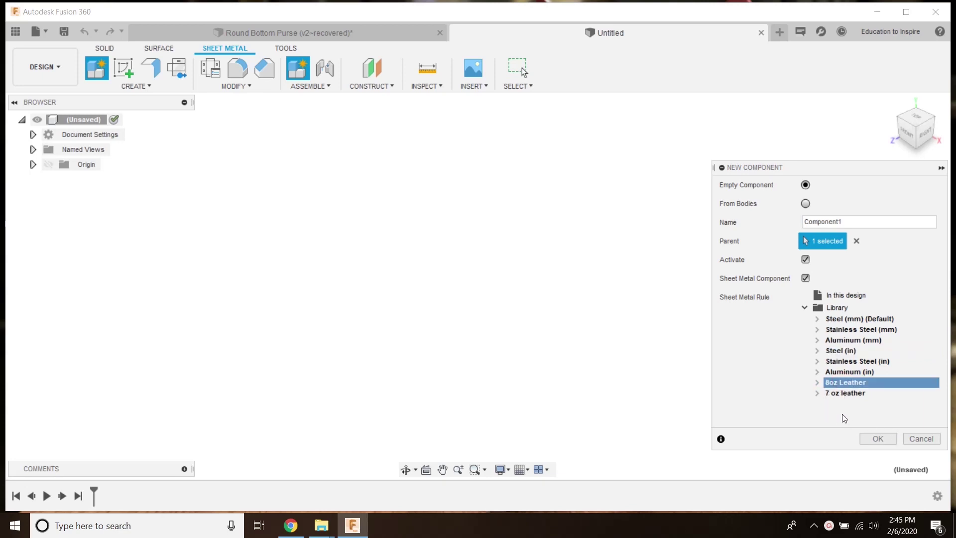
pyautogui.click(877, 440)
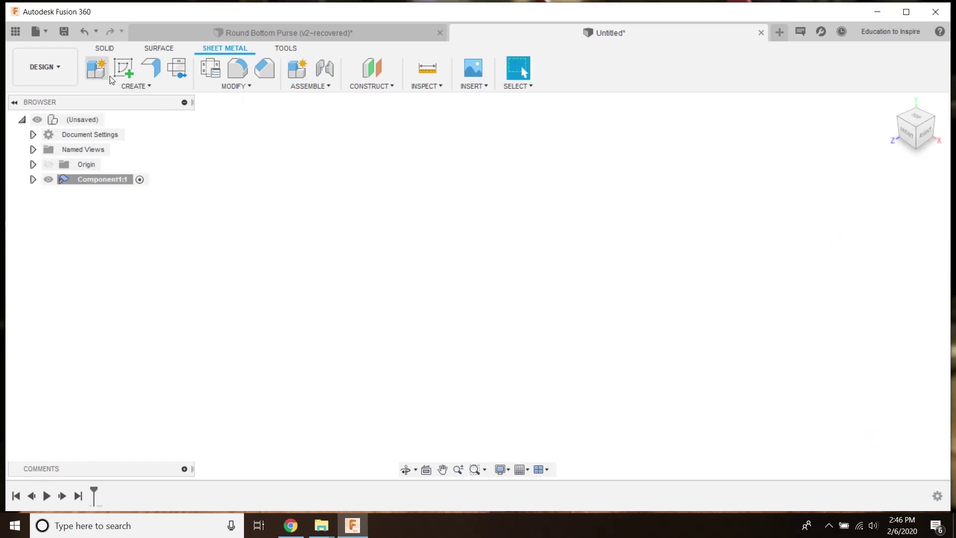
pyautogui.click(126, 69)
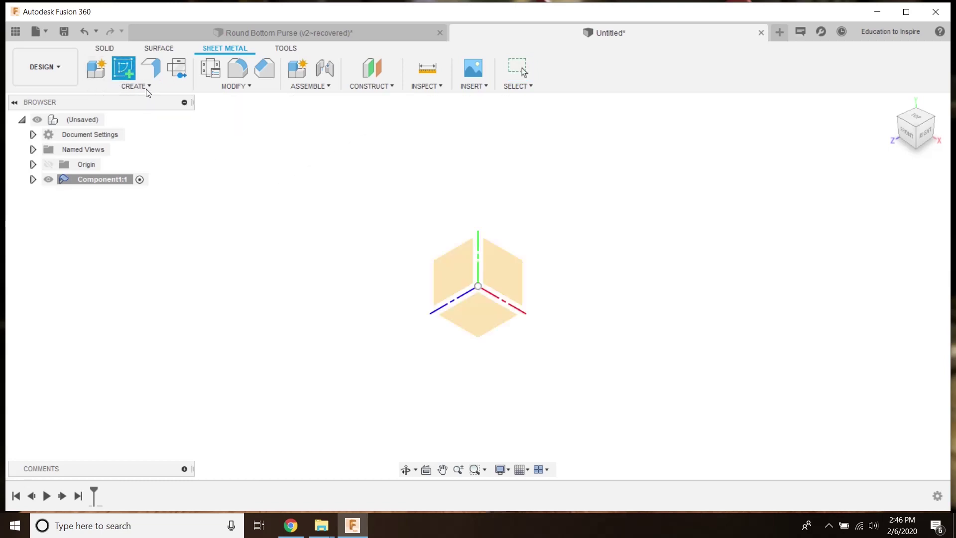
# Start a sketch on the front origin plane and recentre the origin in view.
pyautogui.click(504, 277)
pyautogui.scroll(-2, 490, 291)
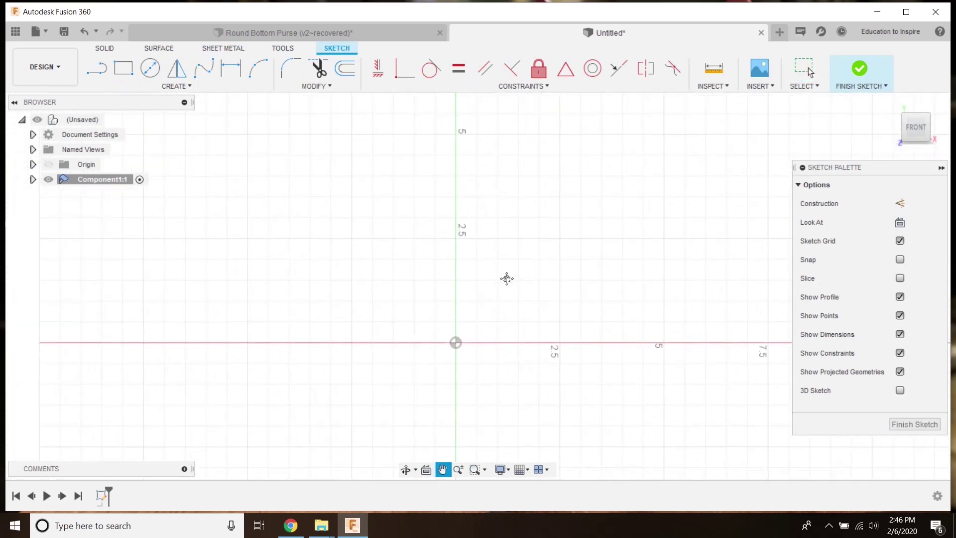
pyautogui.moveTo(506, 278)
pyautogui.mouseDown(button='middle')
pyautogui.moveTo(437, 255)
pyautogui.moveTo(470, 262)
pyautogui.mouseUp(button='middle')
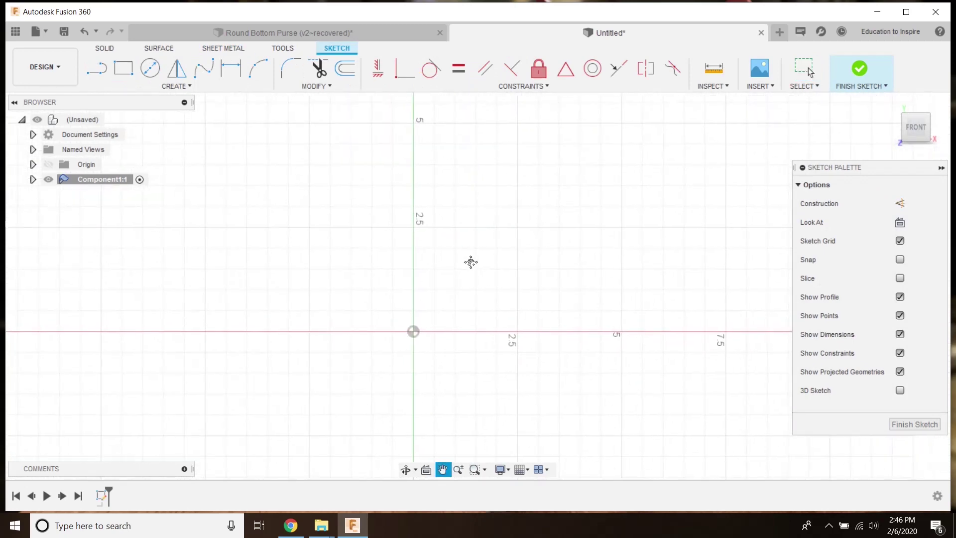
pyautogui.click(160, 68)
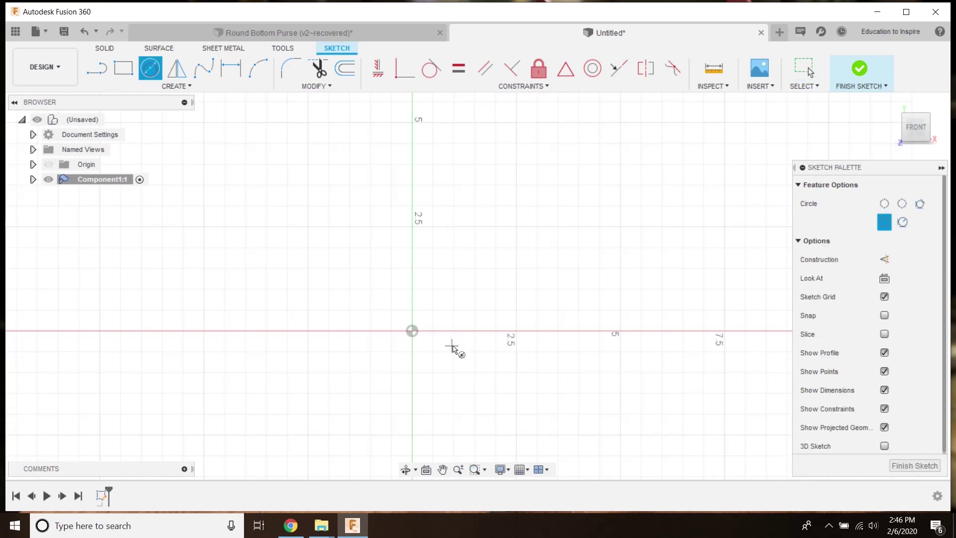
pyautogui.click(412, 331)
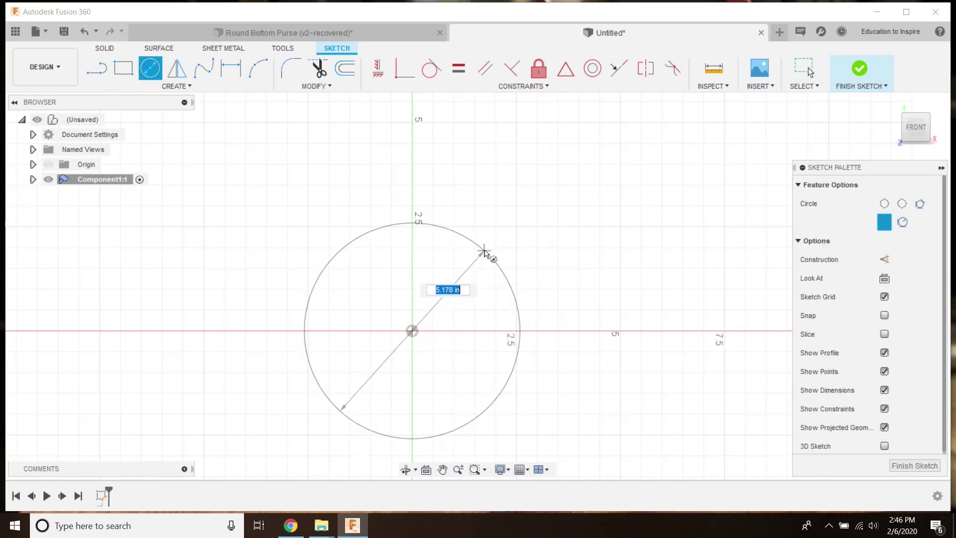
pyautogui.press('Escape')
# Draw a 20-sided circumscribed polygon centred on the origin with a 7 in radius.
pyautogui.click(184, 86)
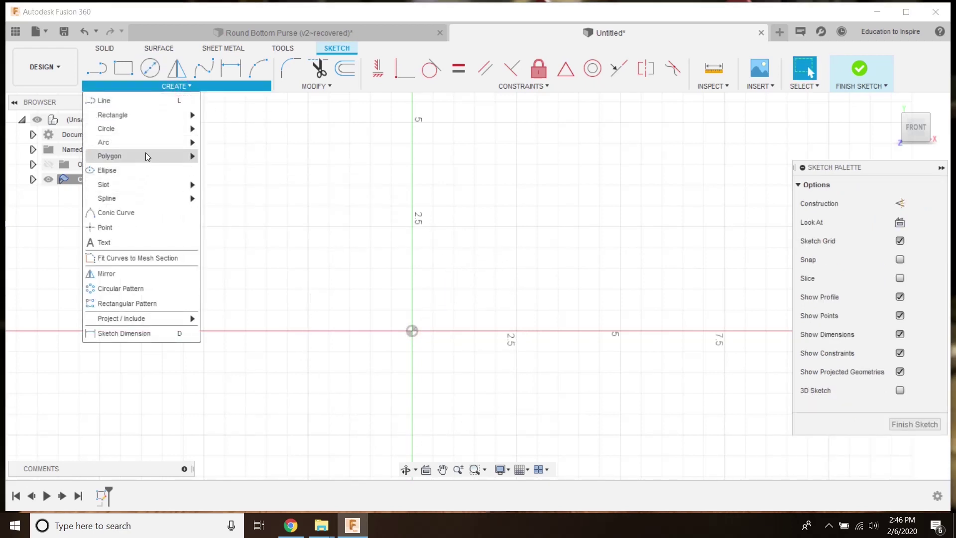
pyautogui.moveTo(146, 154)
pyautogui.click(256, 159)
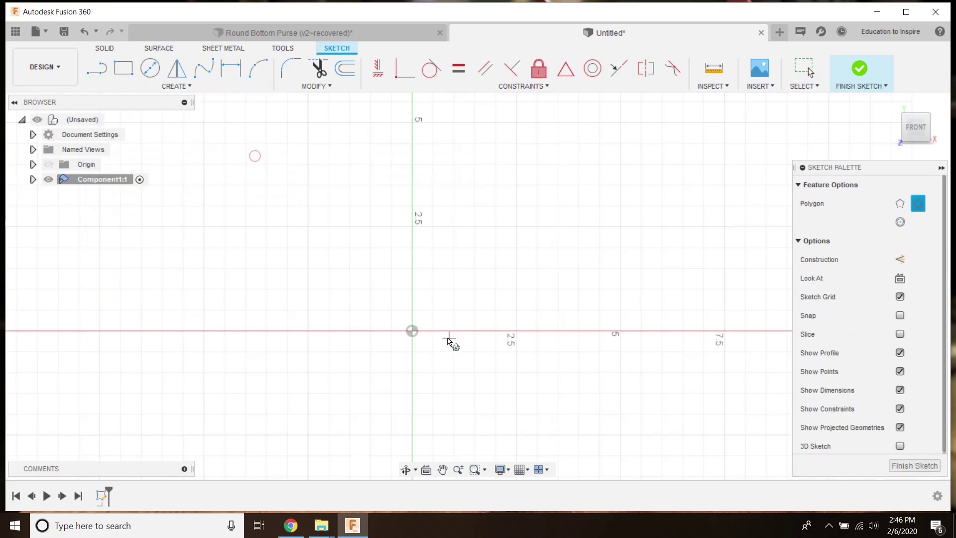
pyautogui.click(412, 330)
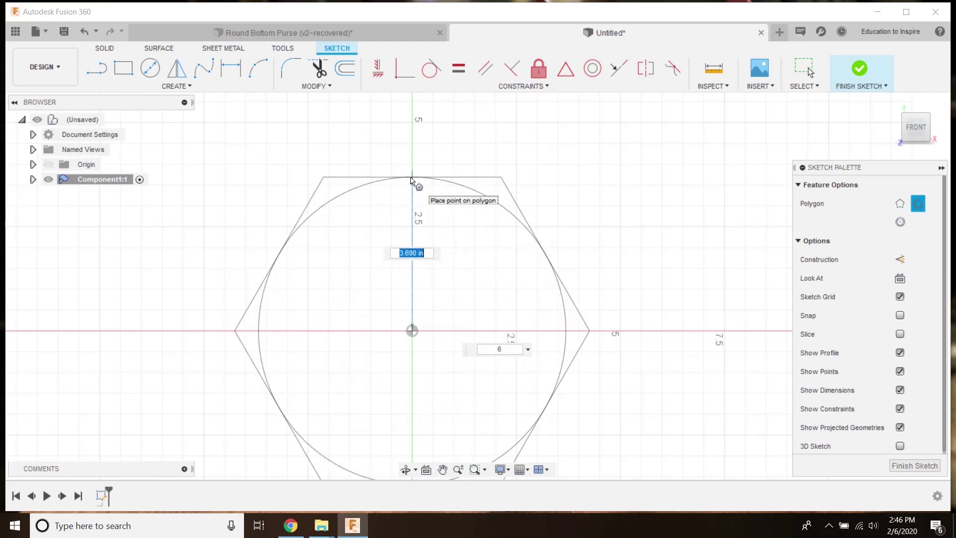
pyautogui.write('7')
pyautogui.press('Tab')
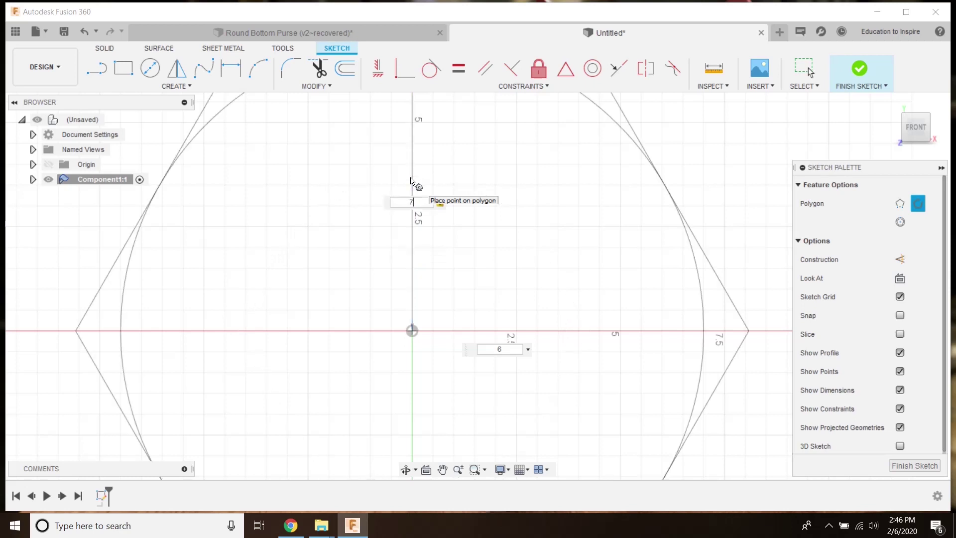
pyautogui.press('Tab')
pyautogui.write('20')
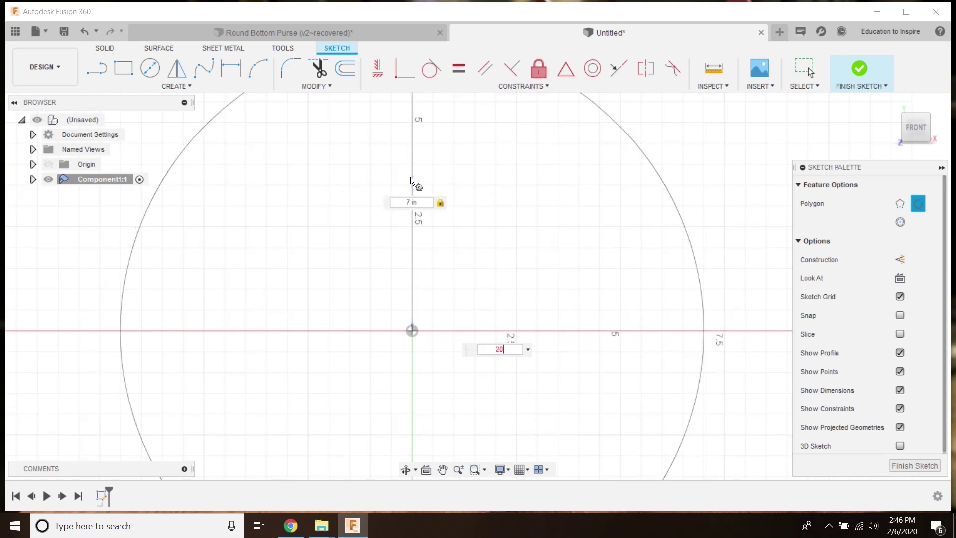
pyautogui.scroll(-3, 413, 182)
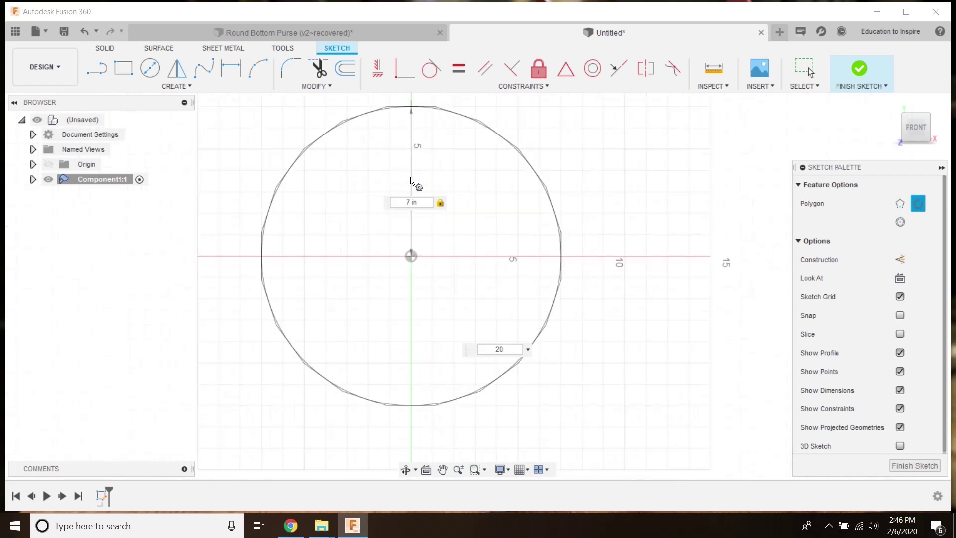
pyautogui.press('Return')
pyautogui.press('Escape')
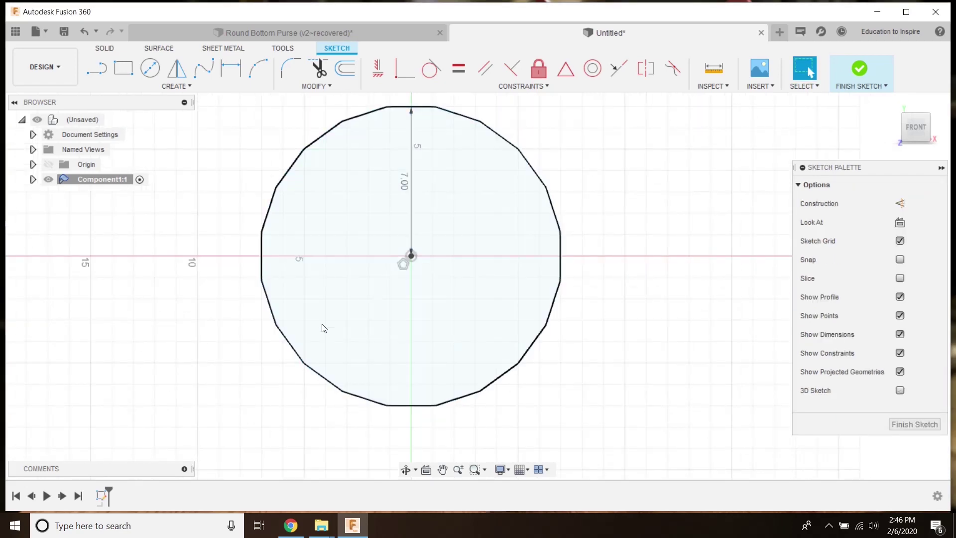
pyautogui.scroll(-1, 493, 278)
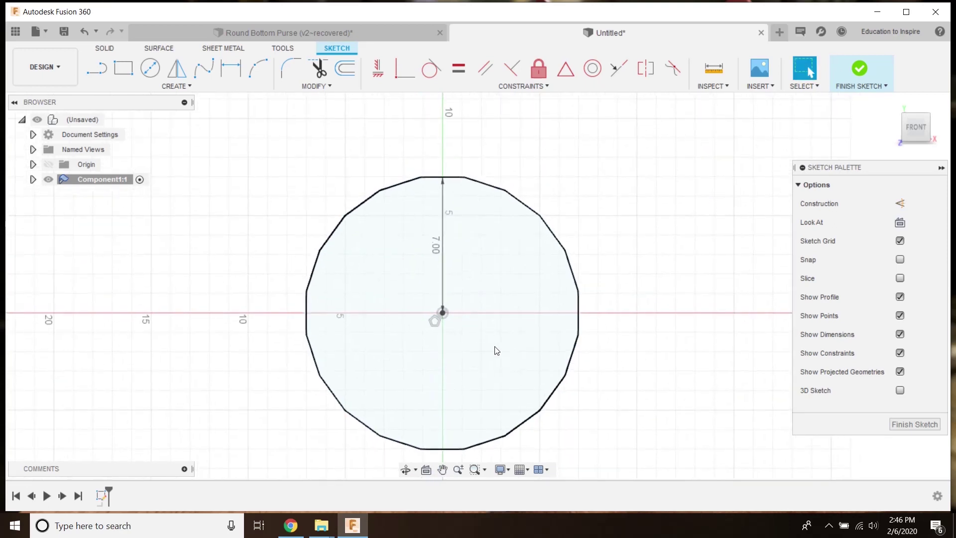
pyautogui.click(326, 300)
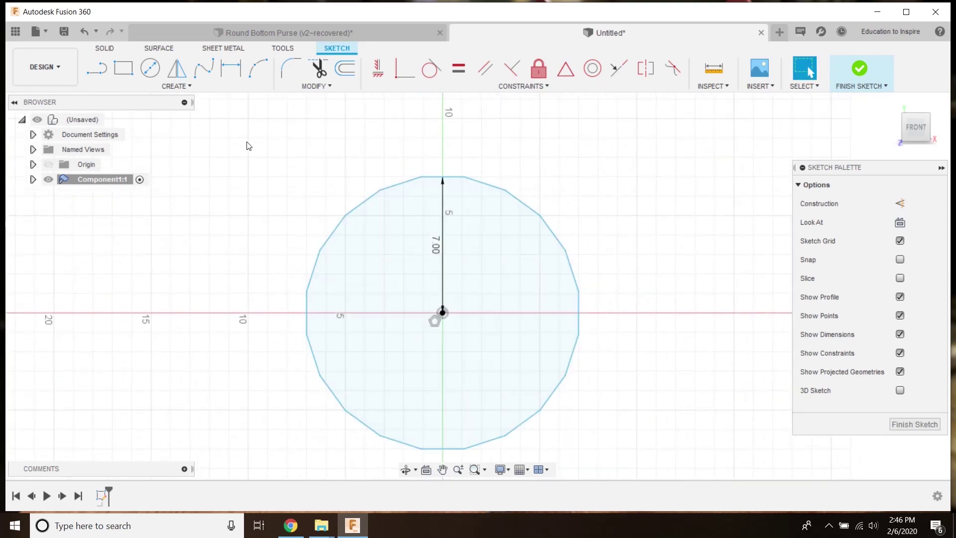
pyautogui.click(97, 64)
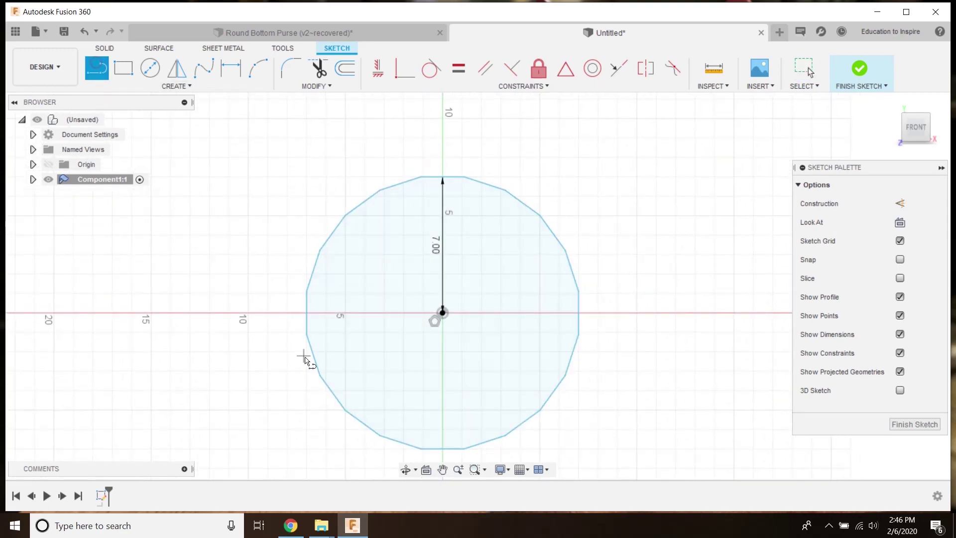
# Draw two vertical lines rising from the polygon's left and right edges.
pyautogui.click(306, 313)
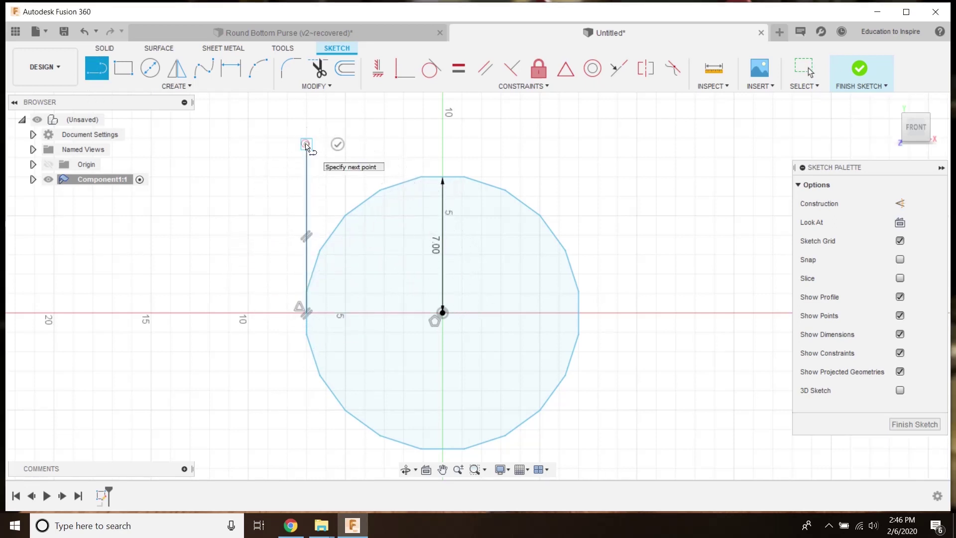
pyautogui.click(306, 145)
pyautogui.press('Escape')
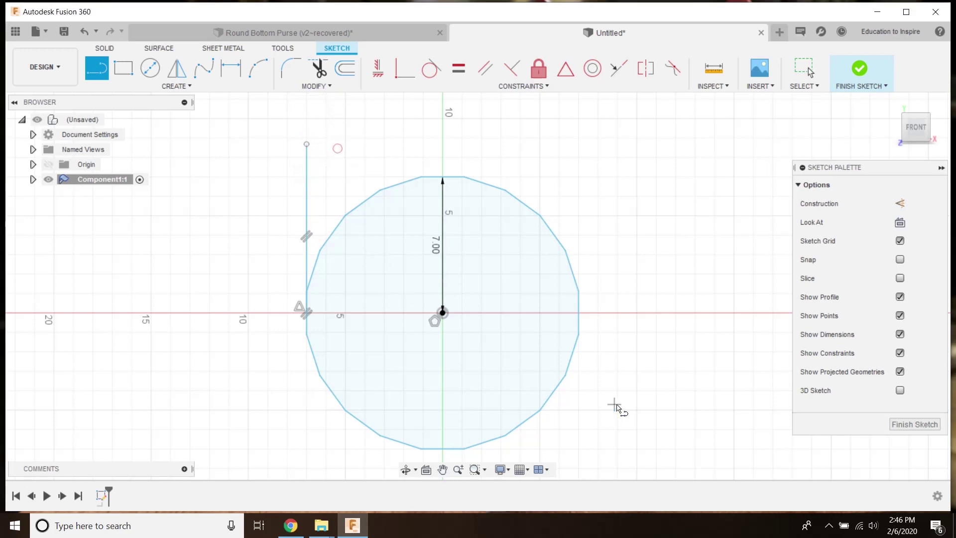
pyautogui.click(578, 335)
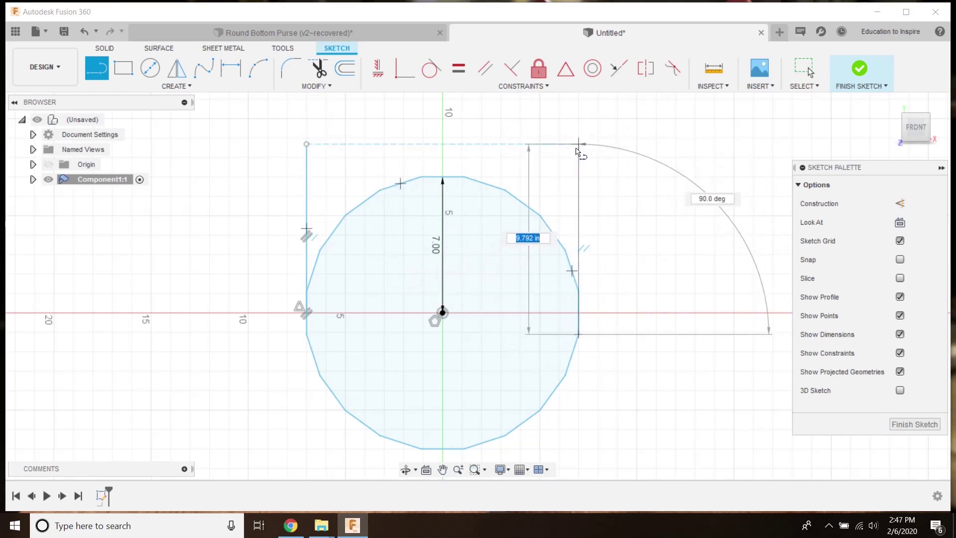
pyautogui.click(578, 145)
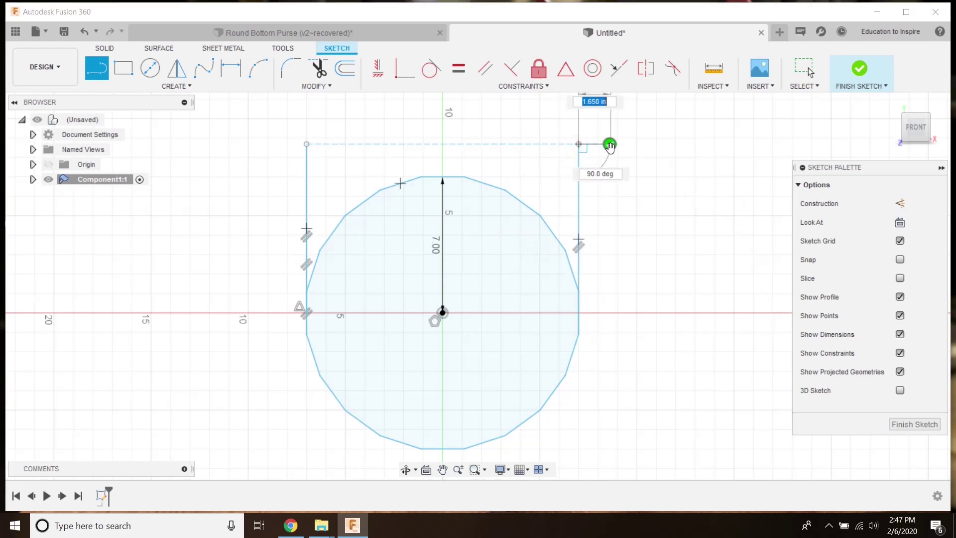
pyautogui.press('Escape')
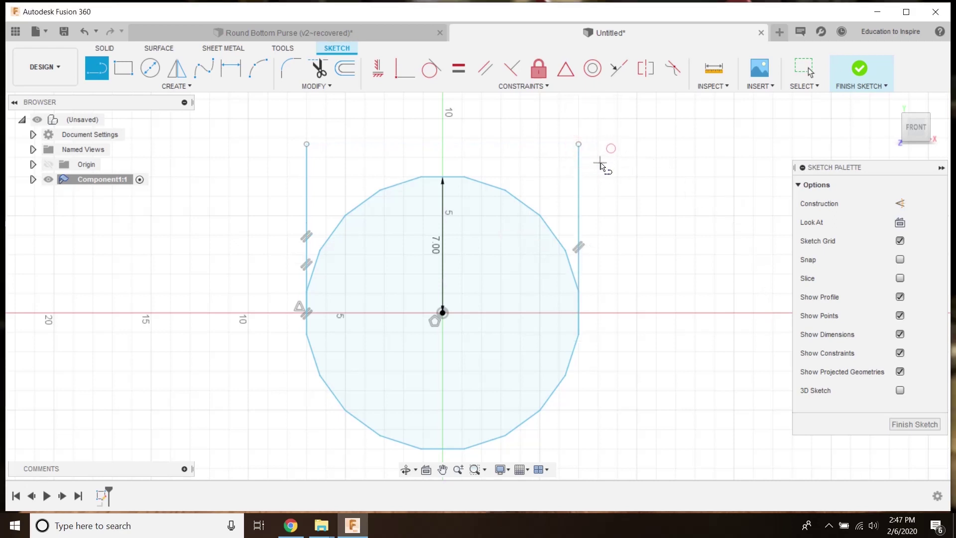
# Trim away the upper polygon segments and leftover line pieces, leaving the lower half.
pyautogui.click(318, 69)
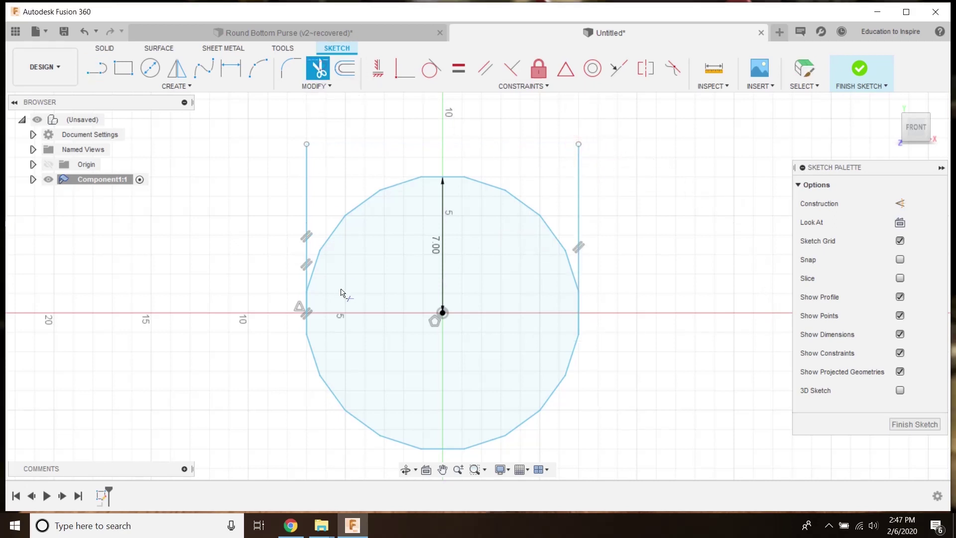
pyautogui.click(313, 280)
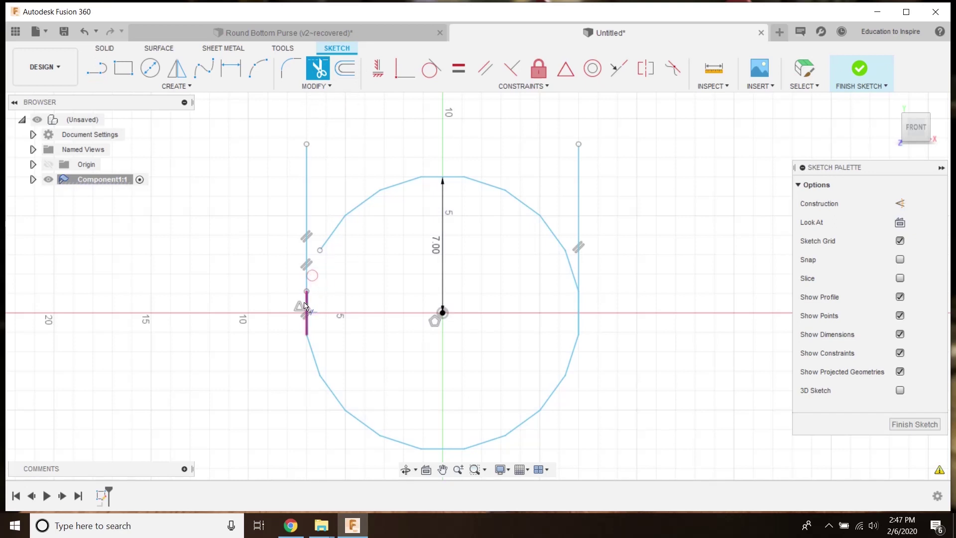
pyautogui.click(331, 229)
pyautogui.click(357, 208)
pyautogui.click(416, 180)
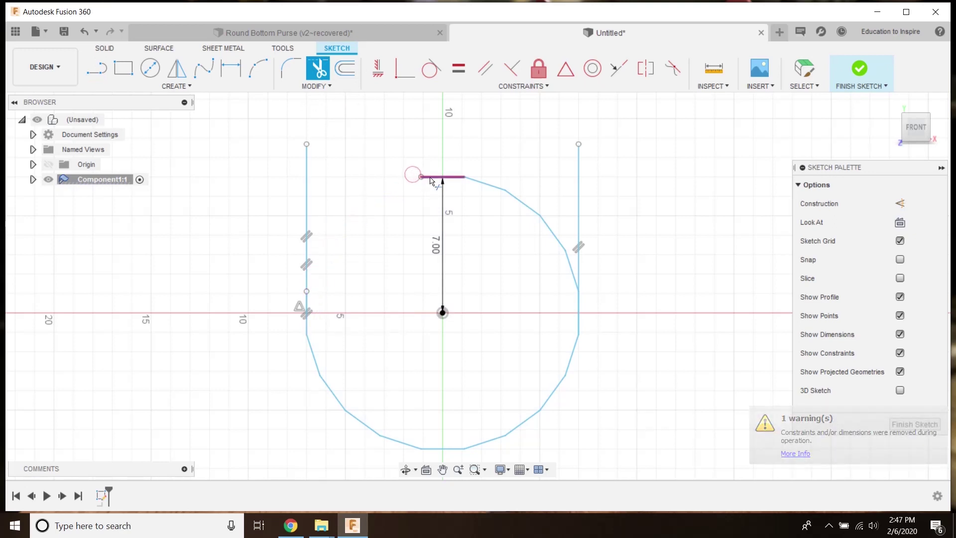
pyautogui.click(433, 178)
pyautogui.click(482, 184)
pyautogui.click(522, 210)
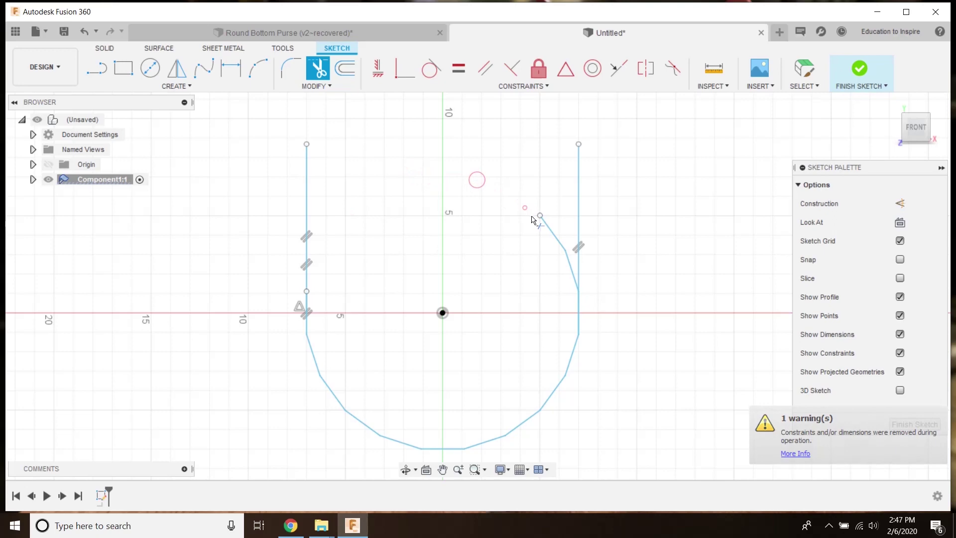
pyautogui.click(551, 233)
pyautogui.click(572, 269)
pyautogui.scroll(5, 567, 271)
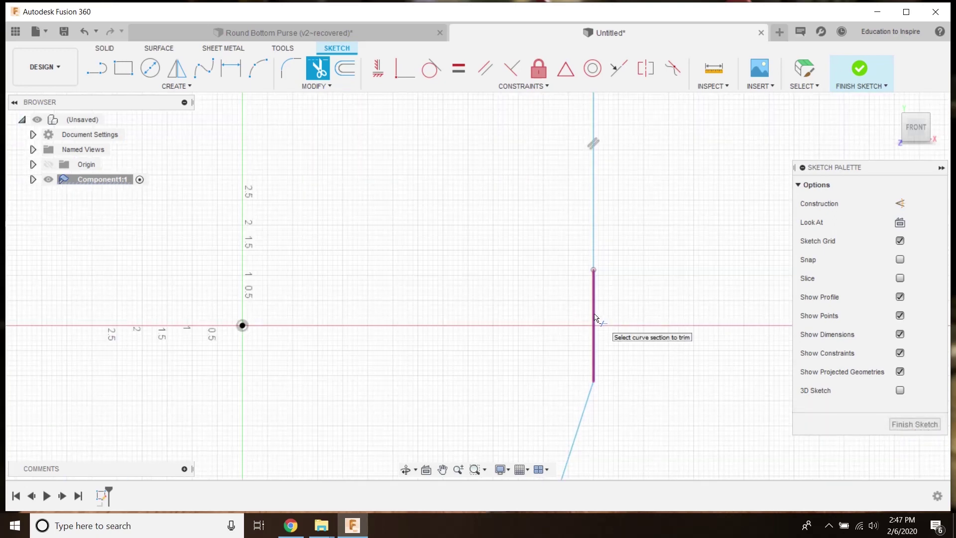
pyautogui.scroll(-5, 523, 316)
pyautogui.scroll(5, 294, 319)
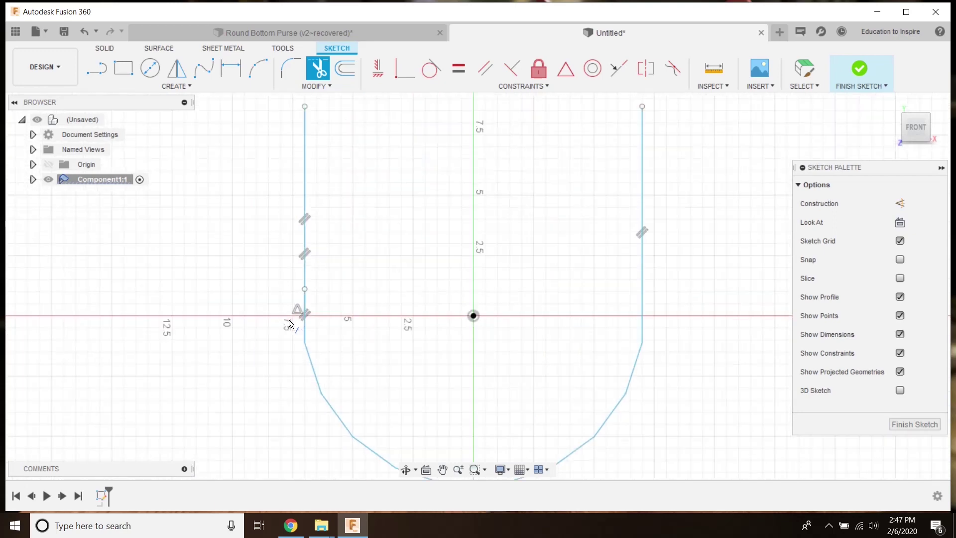
pyautogui.click(313, 312)
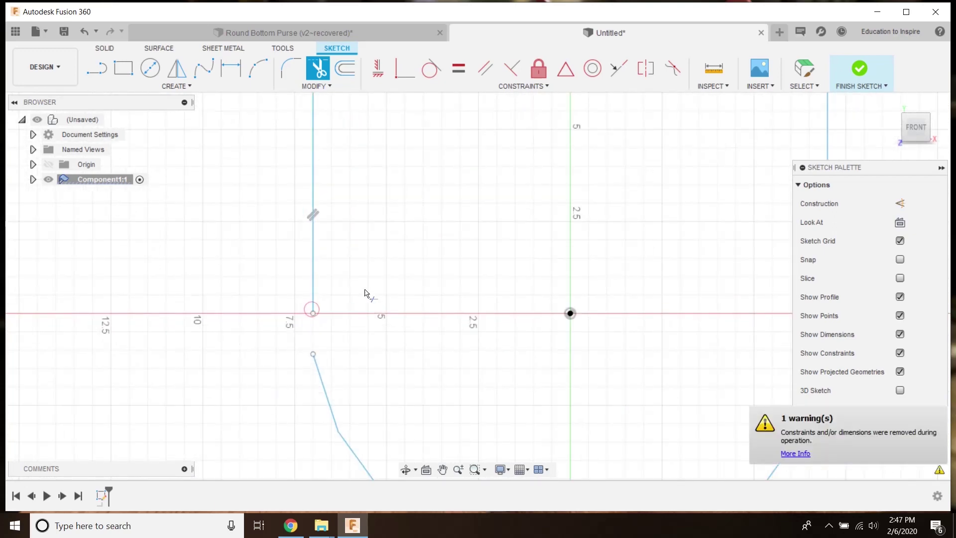
pyautogui.scroll(-3, 365, 293)
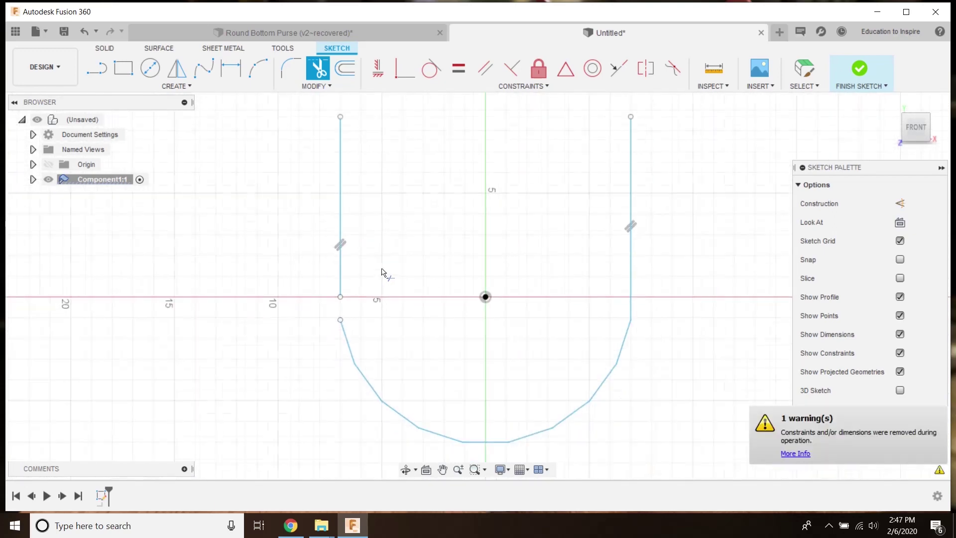
# Extend the left vertical line down to meet the arc and centre the U profile.
pyautogui.click(316, 86)
pyautogui.click(312, 131)
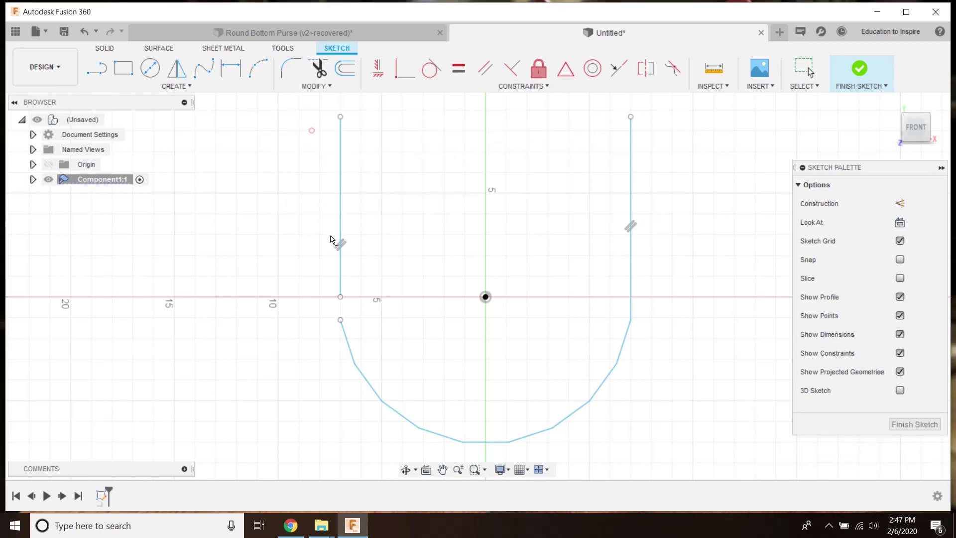
pyautogui.click(342, 261)
pyautogui.scroll(-2, 649, 204)
pyautogui.moveTo(649, 204); pyautogui.dragTo(529, 241, button='middle')
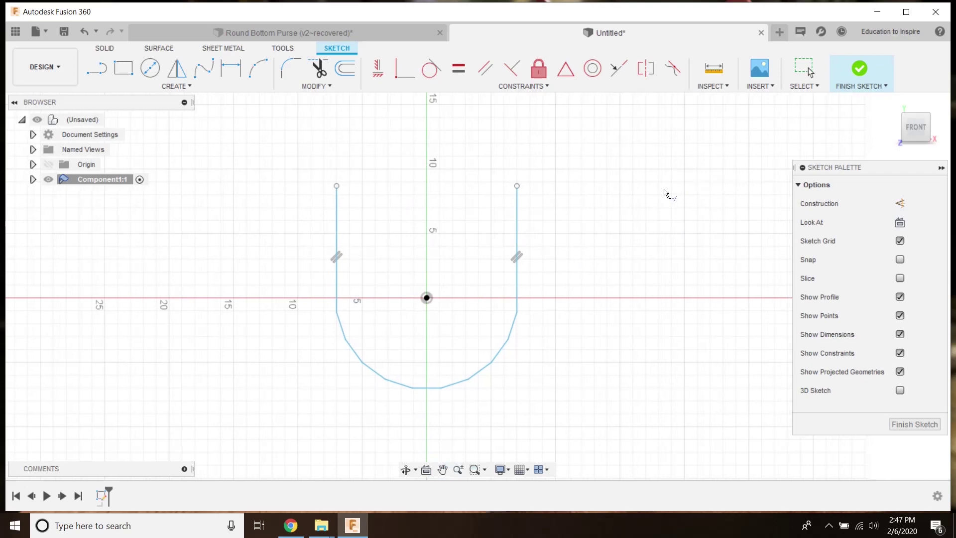
# Finish the sketch and turn the U profile into a 2 in sheet-metal flange wall.
pyautogui.click(860, 69)
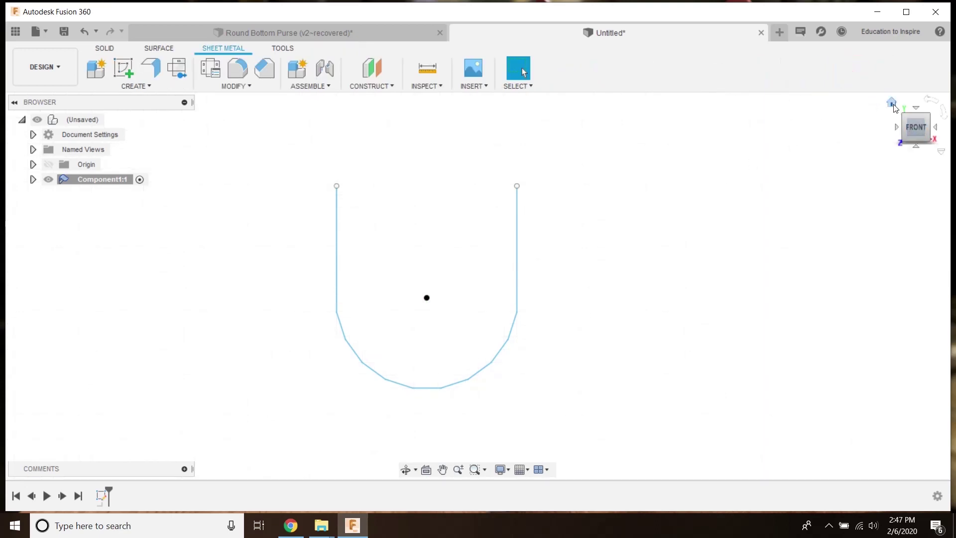
pyautogui.click(892, 103)
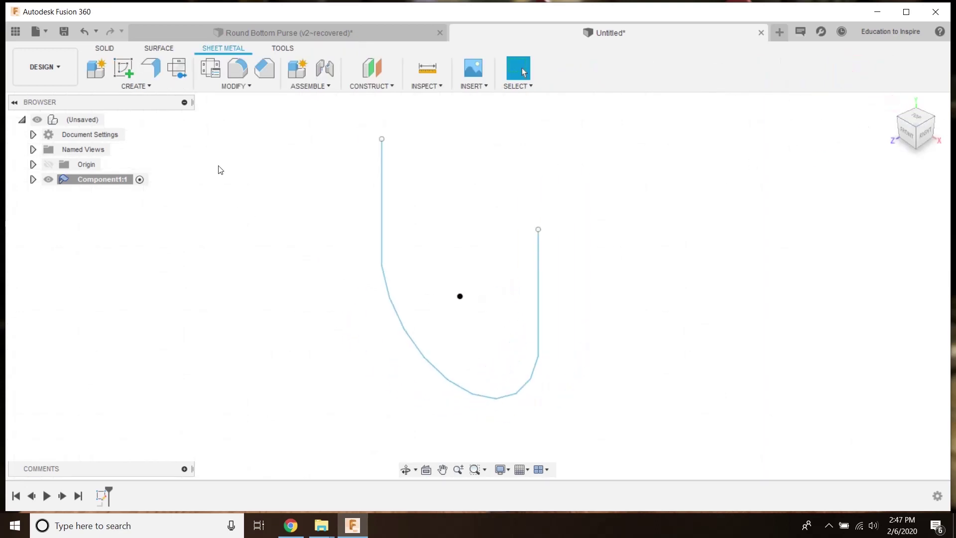
pyautogui.click(157, 71)
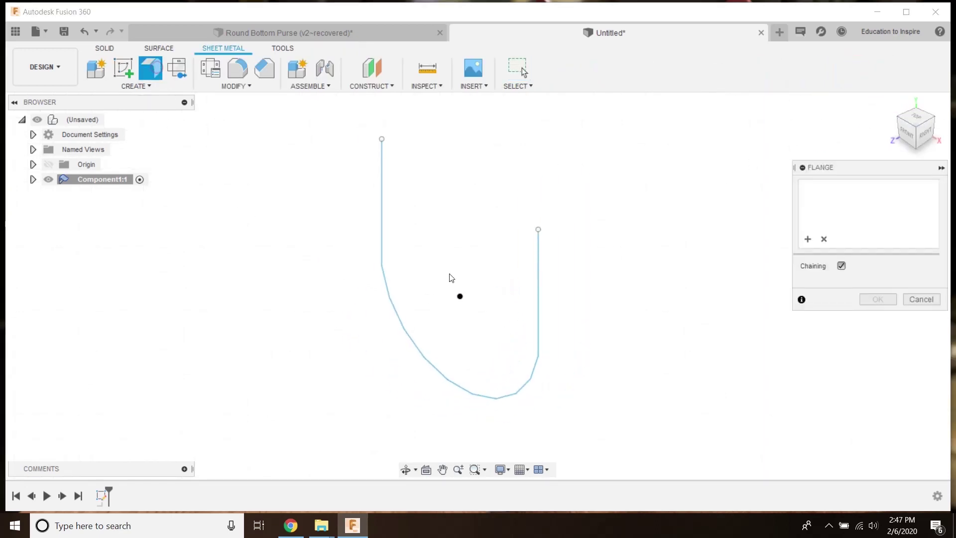
pyautogui.click(384, 234)
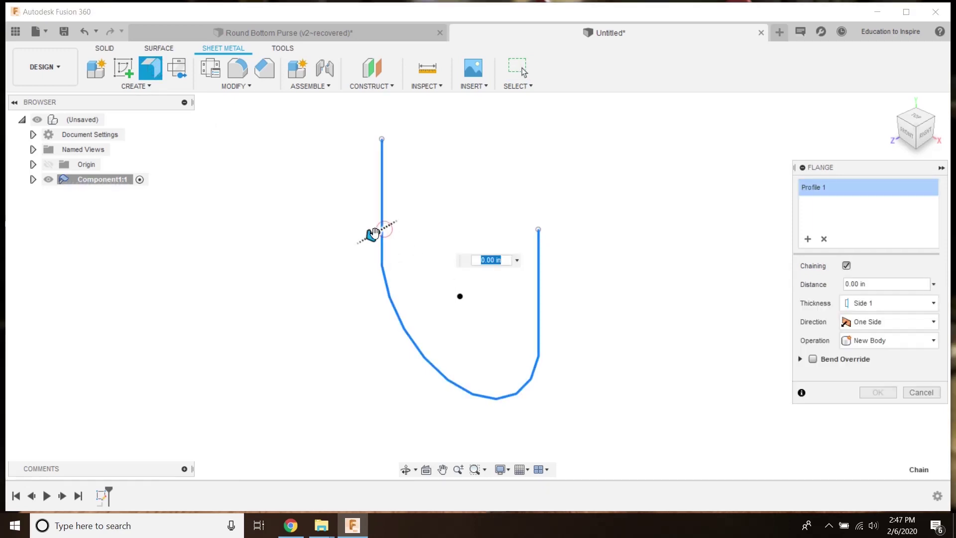
pyautogui.moveTo(374, 233); pyautogui.dragTo(346, 246)
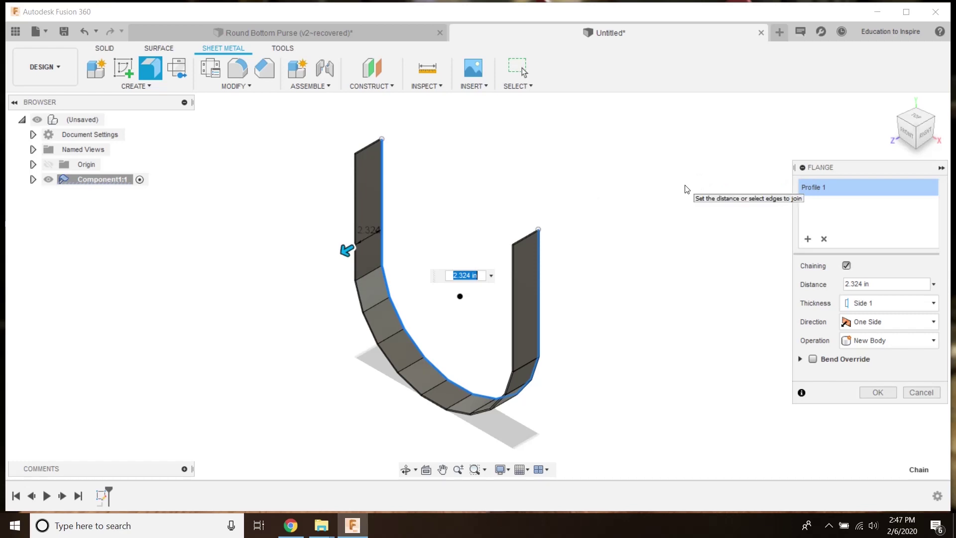
pyautogui.write('2')
pyautogui.press('Return')
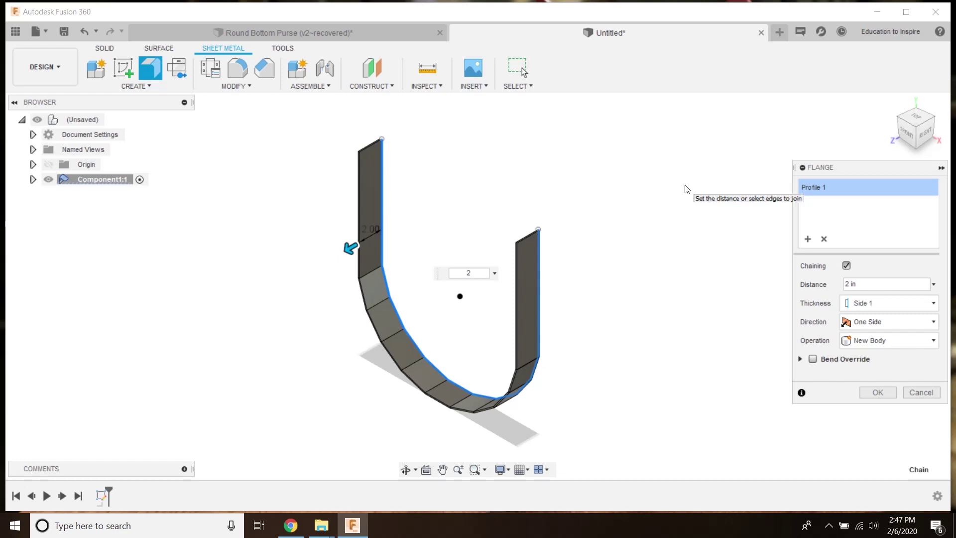
pyautogui.press('Return')
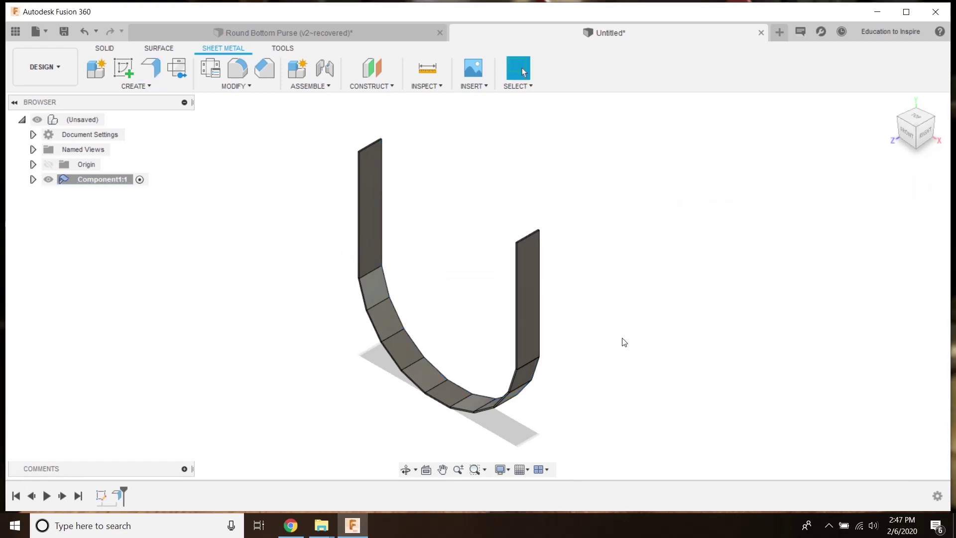
pyautogui.keyDown('shift'); pyautogui.moveTo(625, 342); pyautogui.dragTo(520, 278, button='middle'); pyautogui.keyUp('shift')
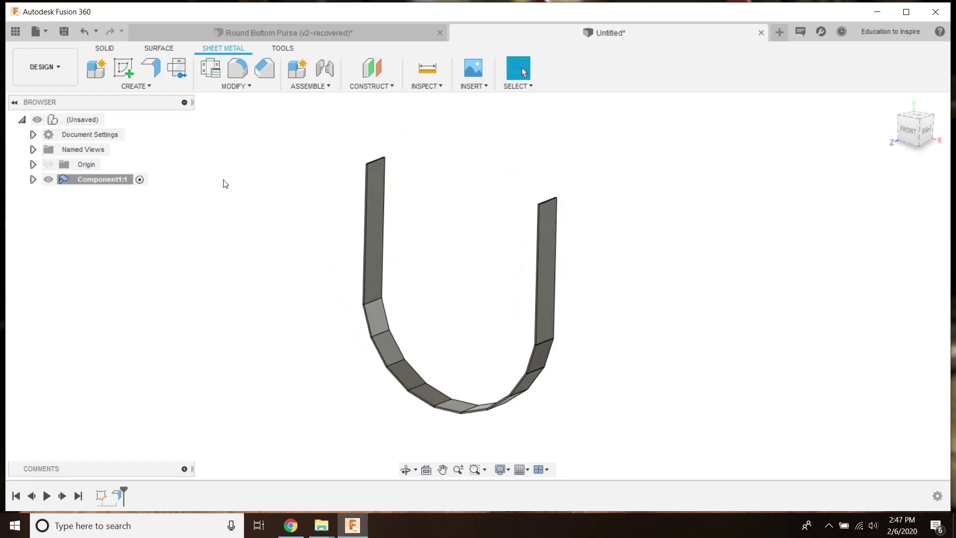
pyautogui.click(154, 75)
# Select the left and lower curved wall edges for a second flange.
pyautogui.scroll(6, 364, 255)
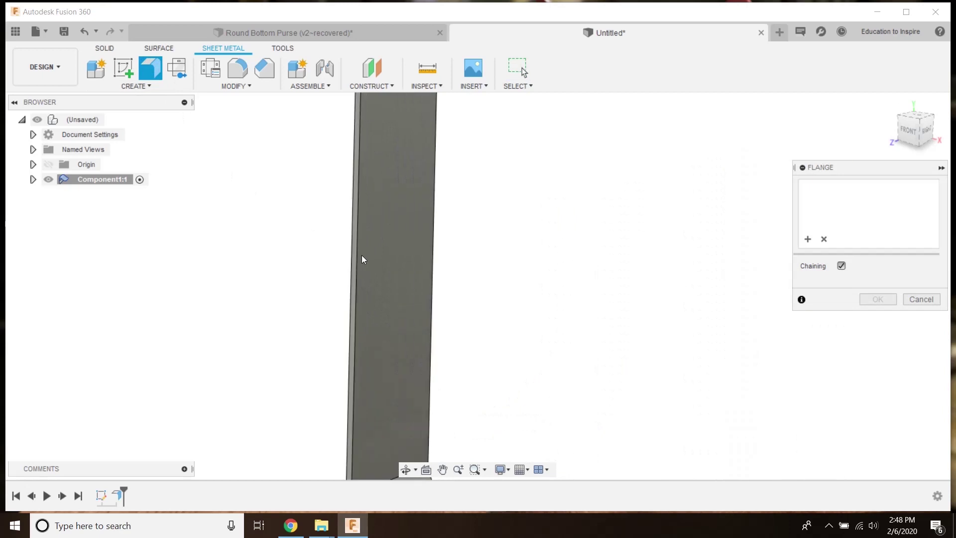
pyautogui.click(360, 259)
pyautogui.scroll(-5, 379, 255)
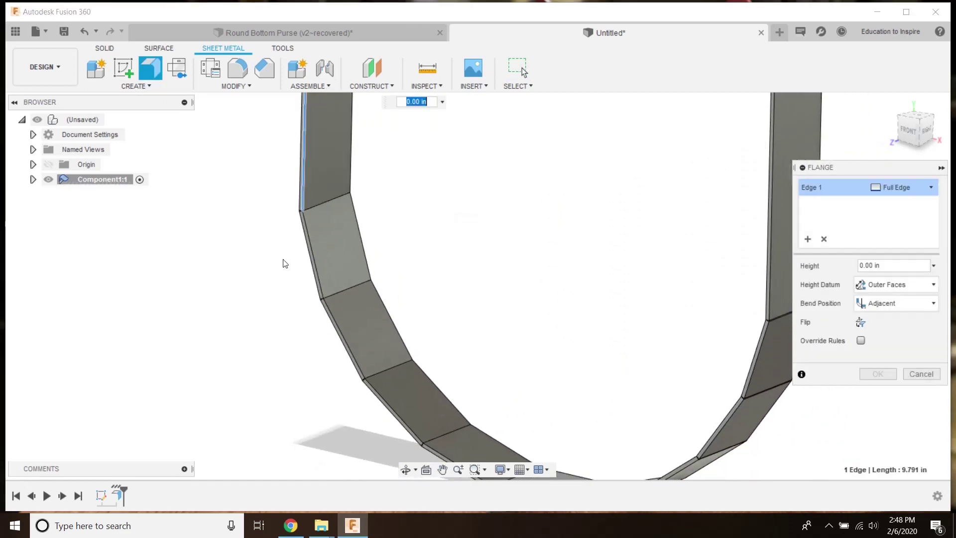
pyautogui.click(315, 267)
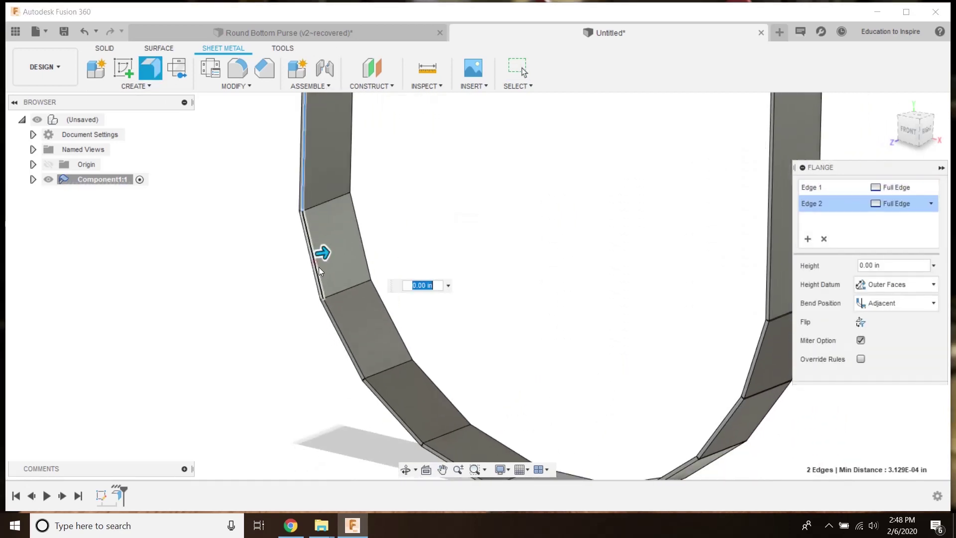
pyautogui.click(345, 334)
pyautogui.click(391, 396)
pyautogui.scroll(-3, 384, 395)
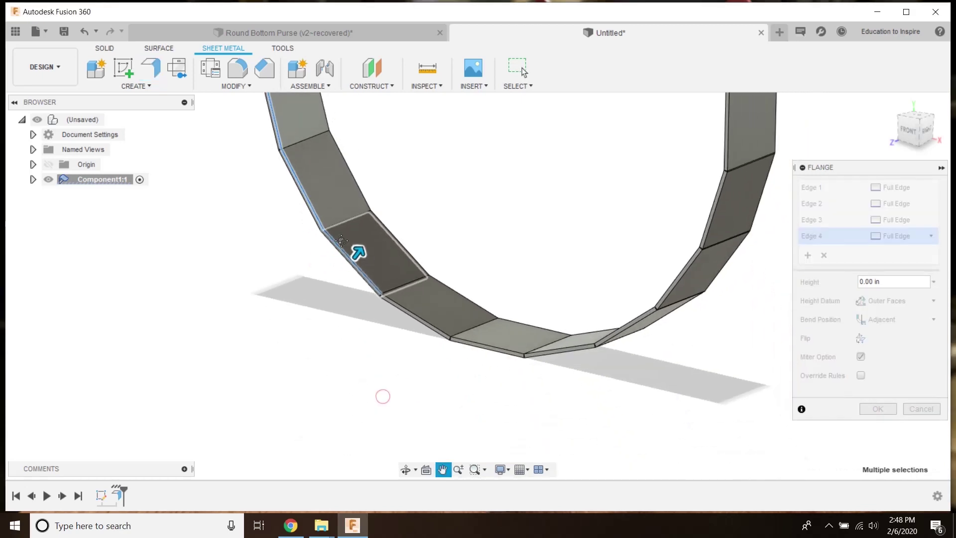
pyautogui.click(407, 271)
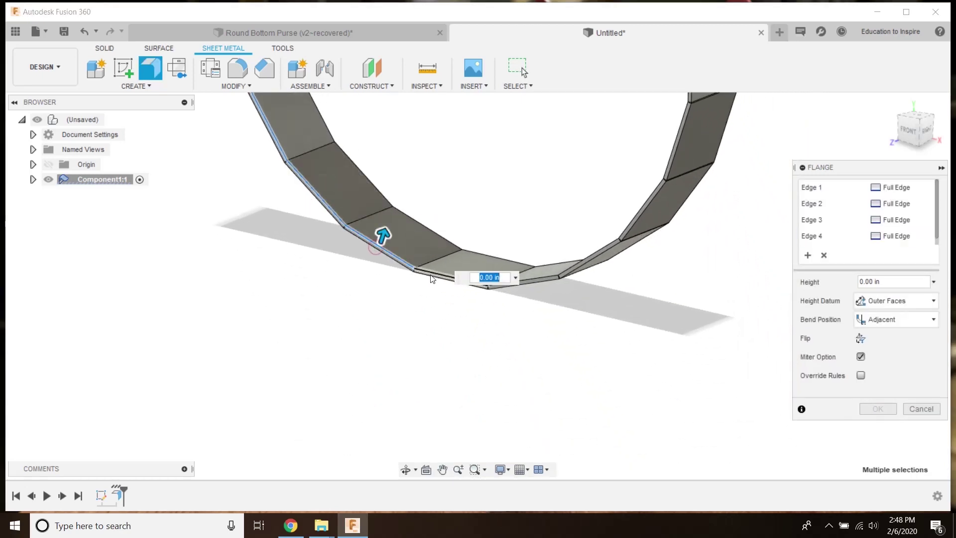
pyautogui.click(431, 275)
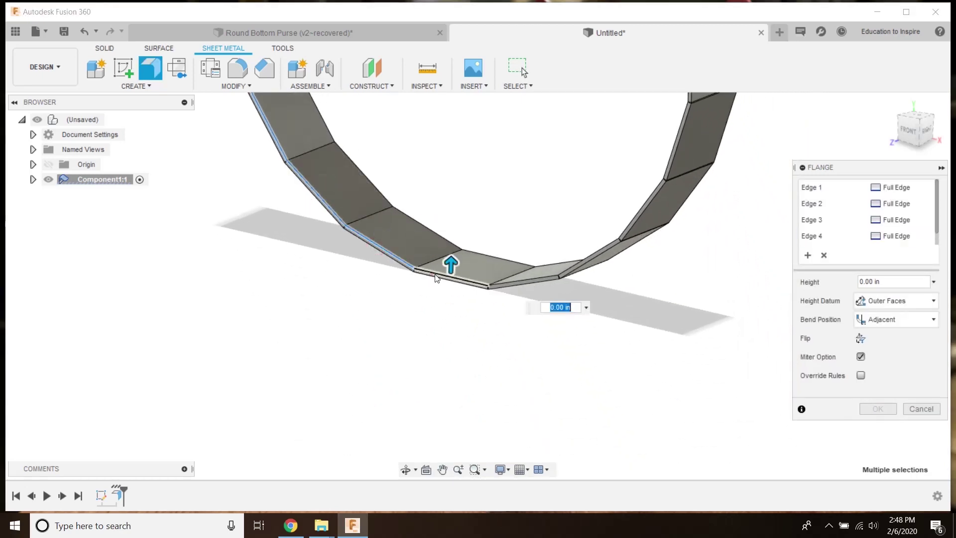
# Add the remaining bottom and right edges and set the lip to 0.5 in at 90°.
pyautogui.click(535, 279)
pyautogui.click(593, 255)
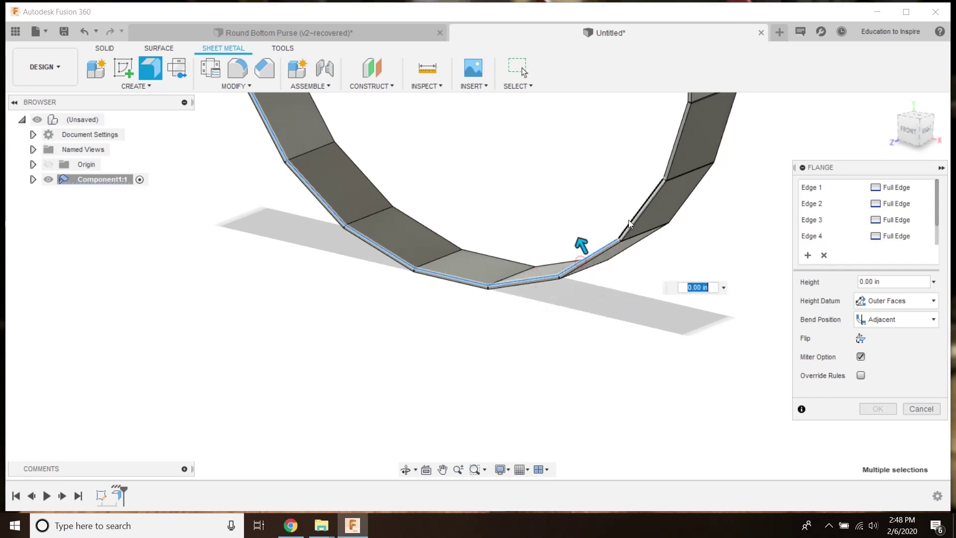
pyautogui.moveTo(629, 220); pyautogui.dragTo(513, 347, button='middle')
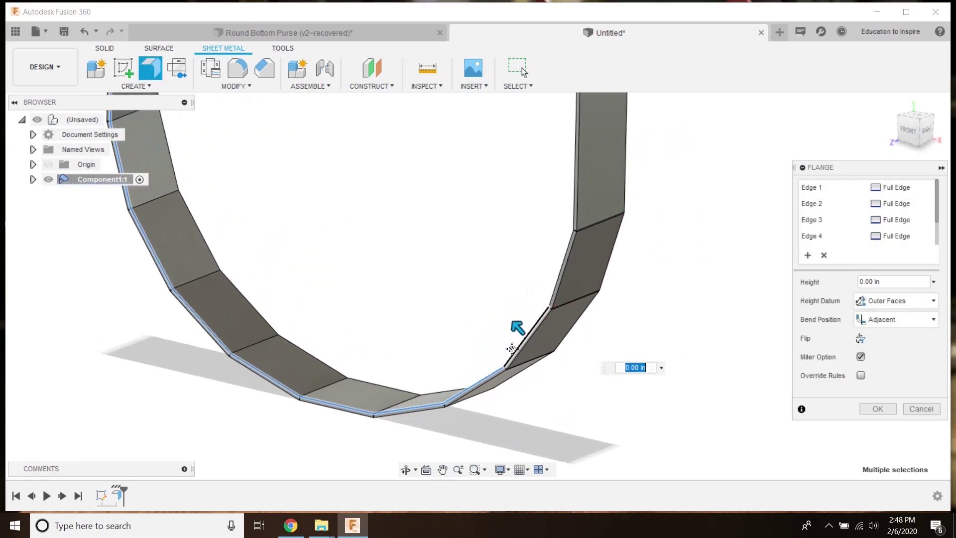
pyautogui.click(557, 292)
pyautogui.scroll(-4, 572, 215)
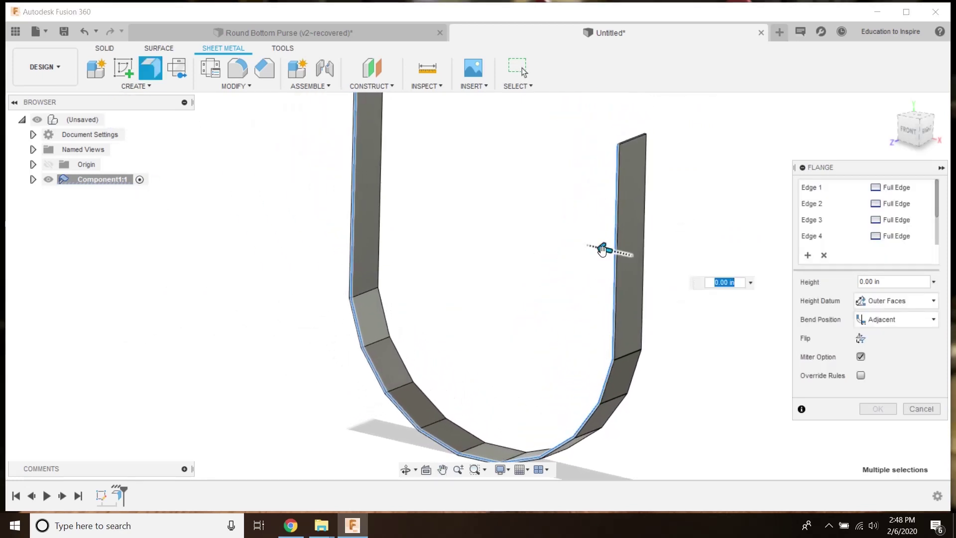
pyautogui.moveTo(602, 250); pyautogui.dragTo(581, 246)
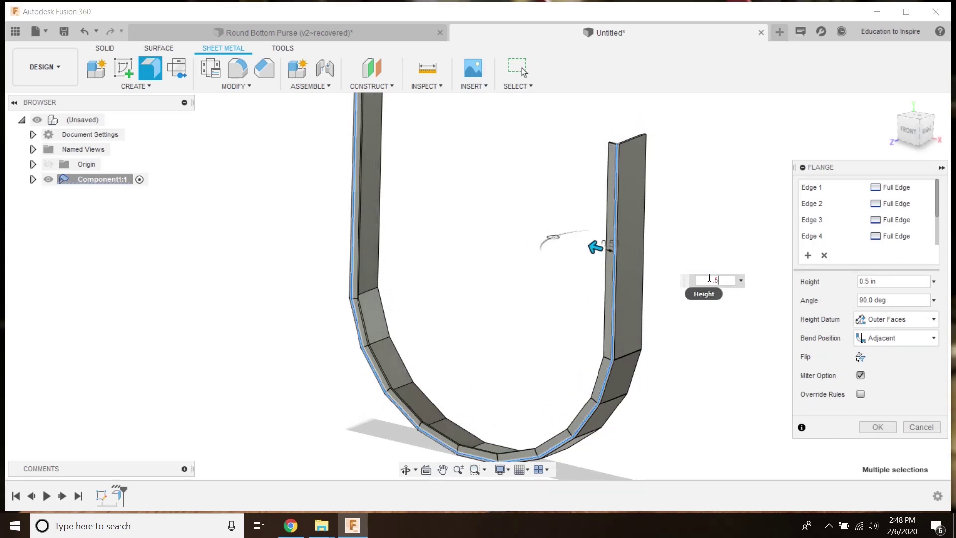
pyautogui.press('Return')
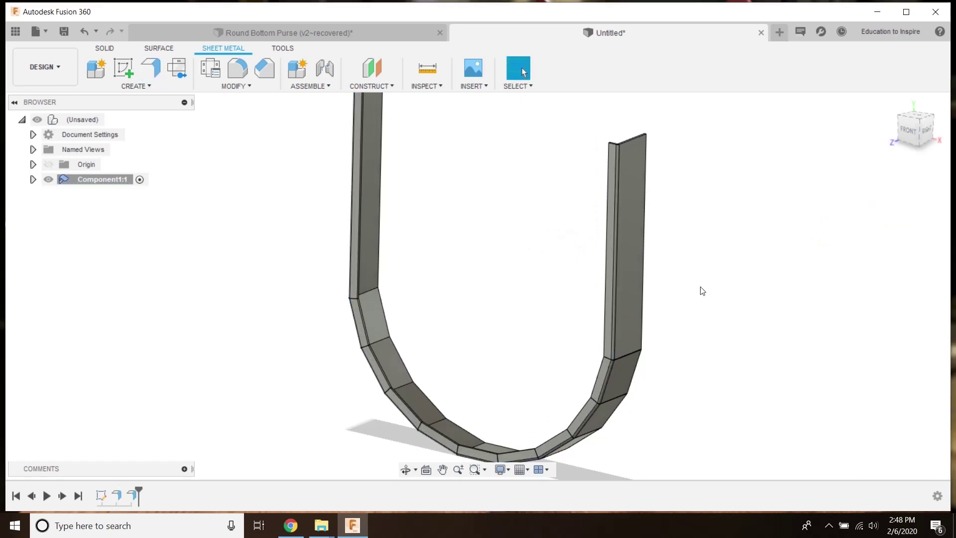
# Activate the root component and add Component2, an empty 8oz Leather sheet-metal component.
pyautogui.scroll(-3, 598, 308)
pyautogui.keyDown('shift'); pyautogui.moveTo(596, 305); pyautogui.dragTo(508, 295, button='middle'); pyautogui.keyUp('shift')
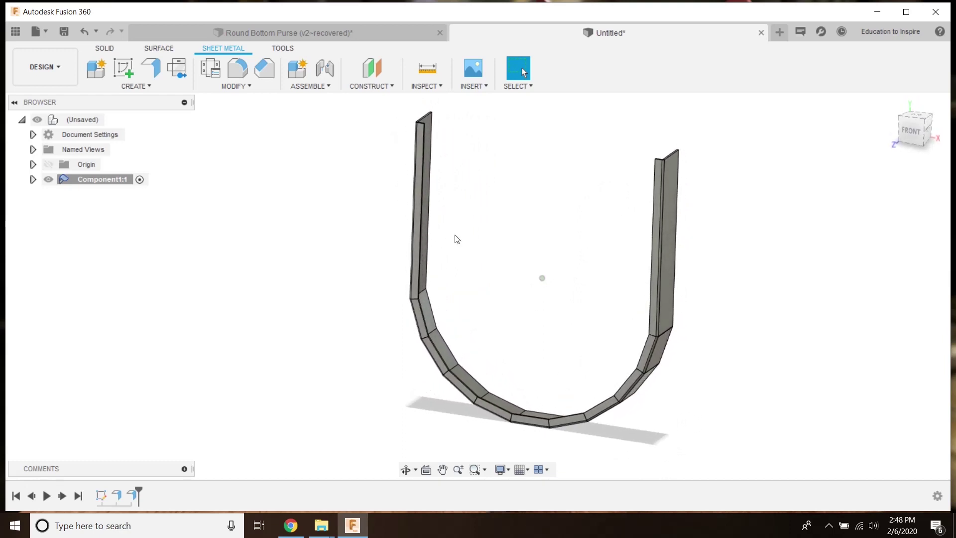
pyautogui.keyDown('shift'); pyautogui.moveTo(457, 239); pyautogui.dragTo(448, 240, button='middle'); pyautogui.keyUp('shift')
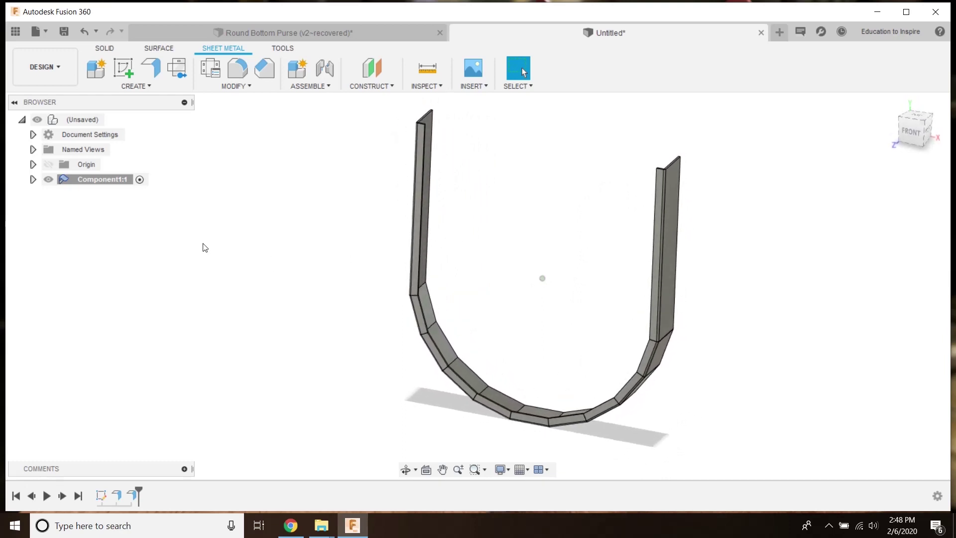
pyautogui.click(110, 121)
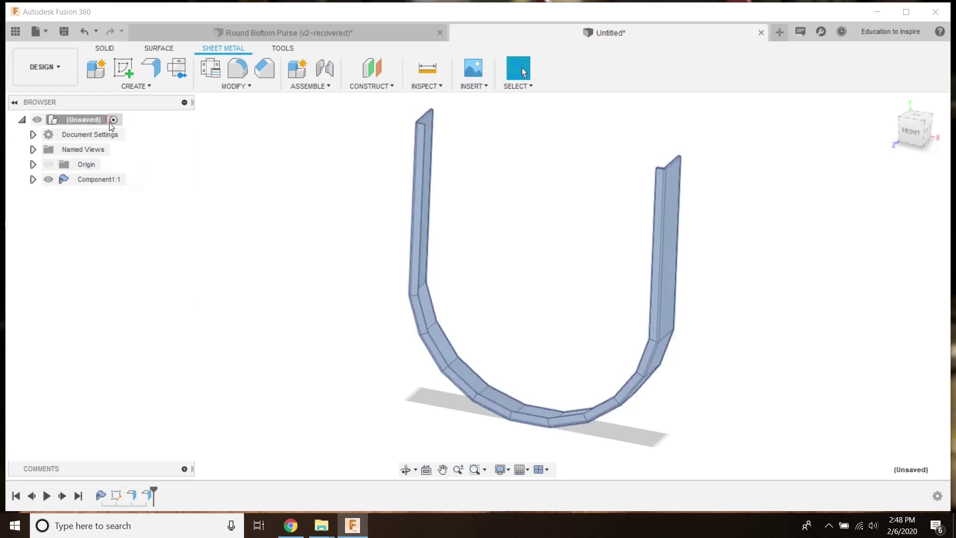
pyautogui.click(174, 226)
pyautogui.click(97, 70)
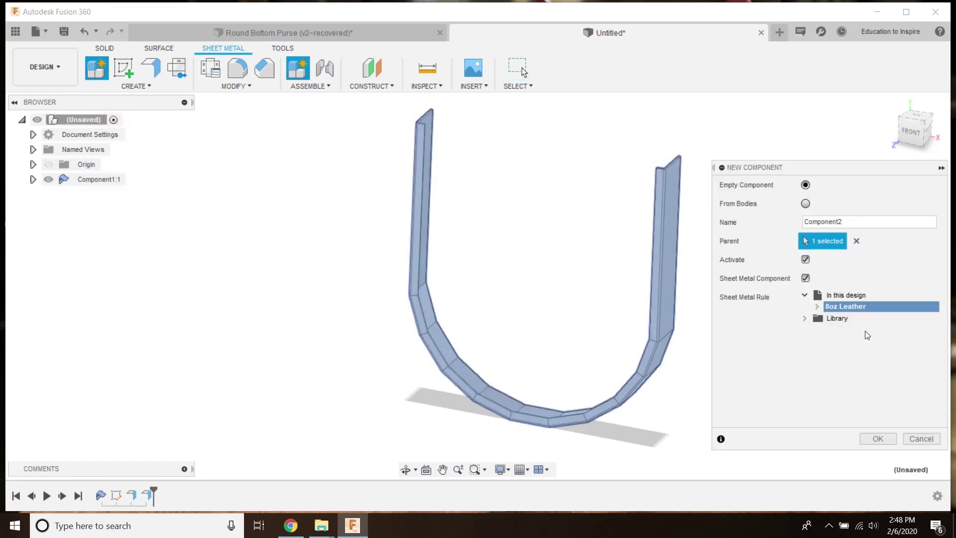
pyautogui.click(881, 440)
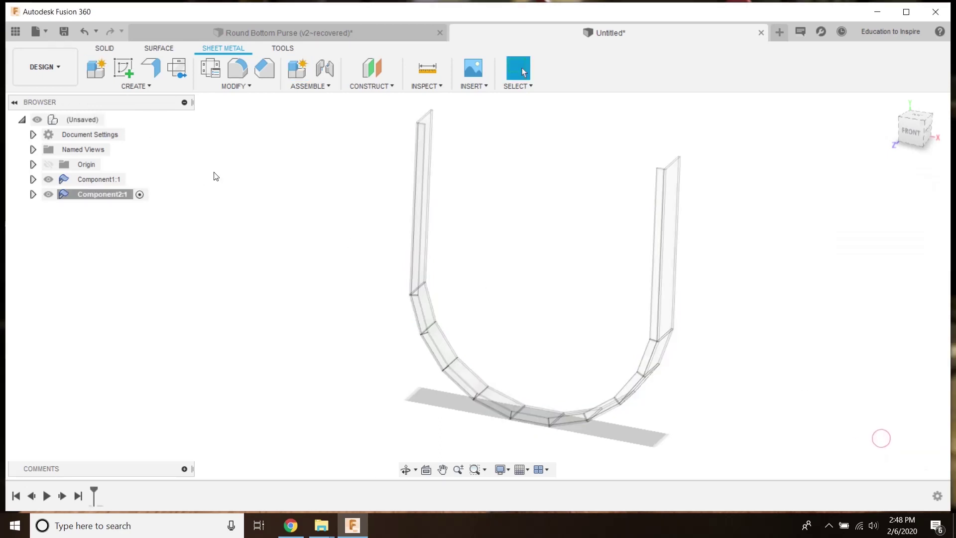
# Start a new sketch on the purse's front plane.
pyautogui.click(121, 73)
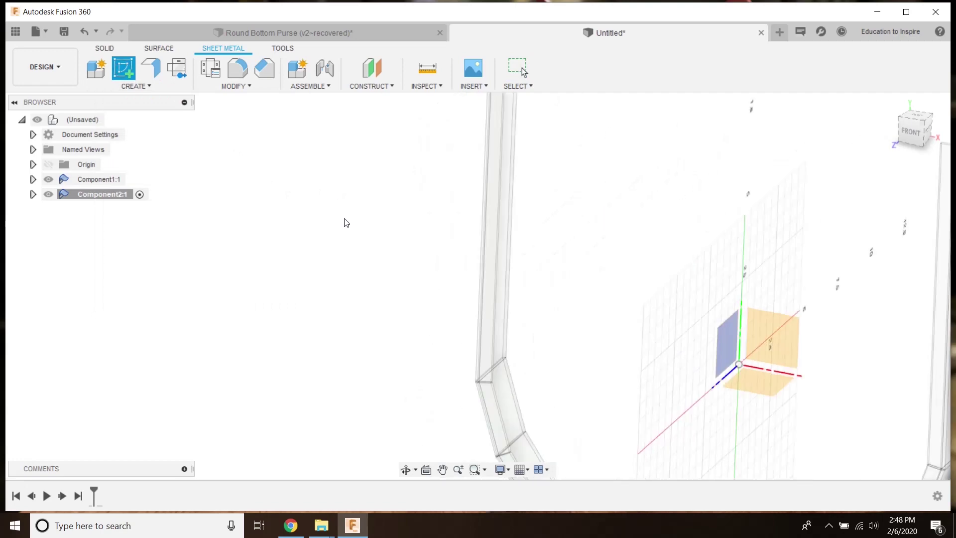
pyautogui.click(487, 275)
pyautogui.scroll(4, 477, 284)
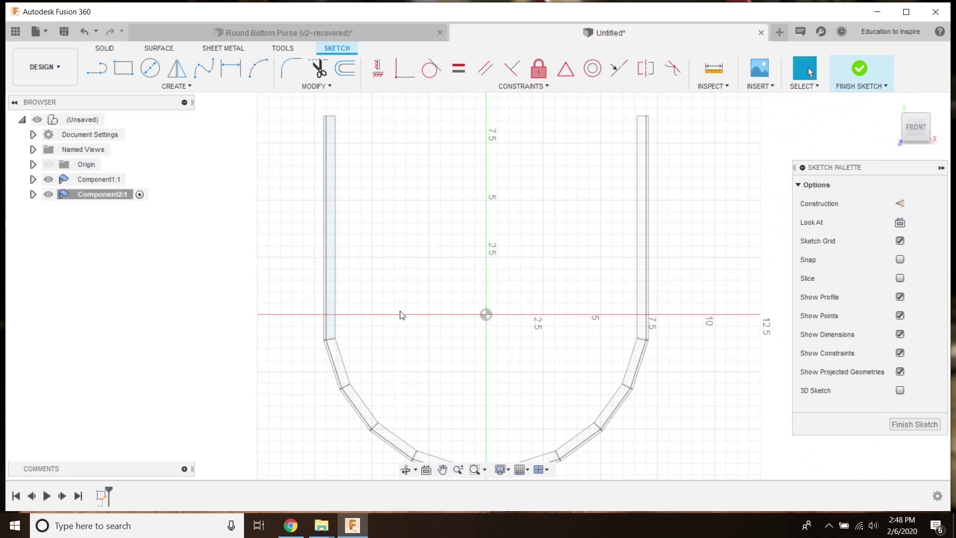
# Project the left and right vertical wall edges into the sketch with P.
pyautogui.press('p')
pyautogui.scroll(4, 349, 325)
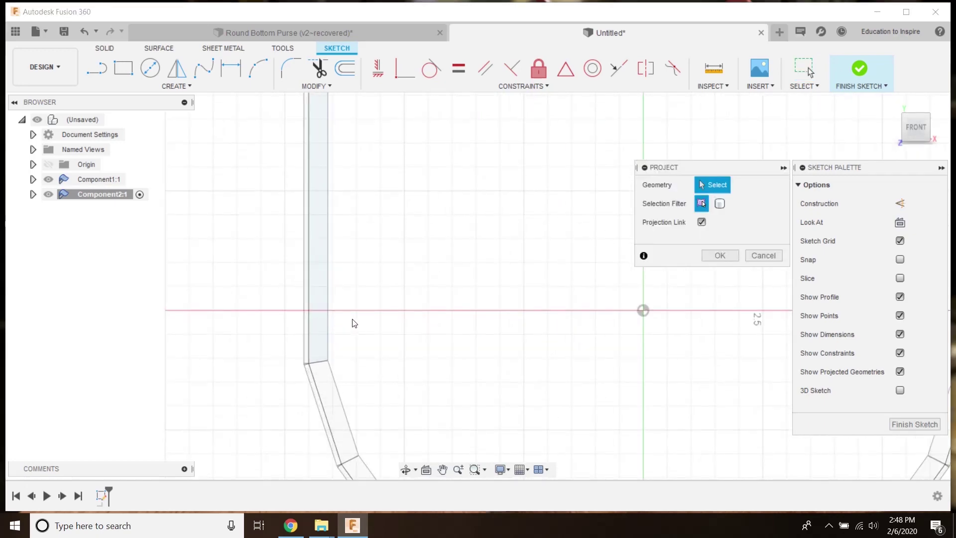
pyautogui.click(311, 317)
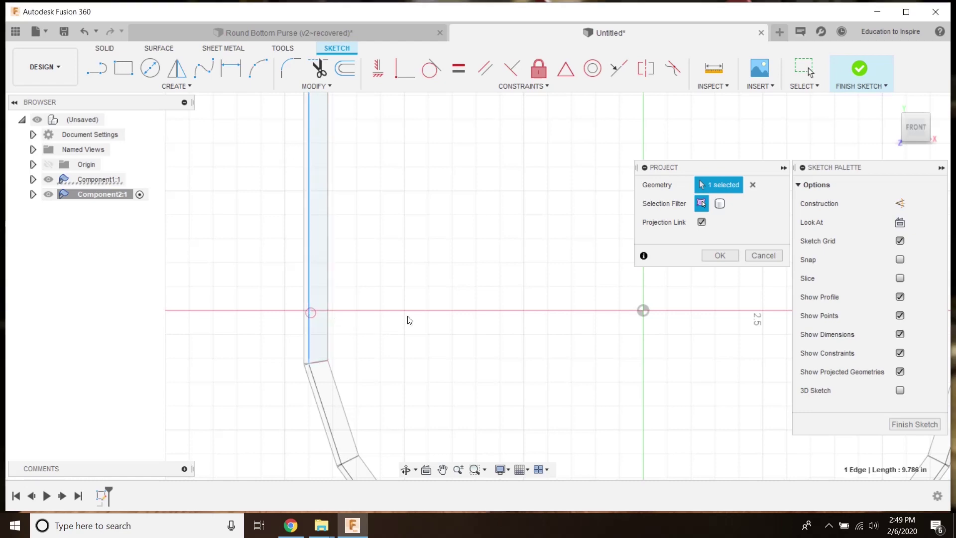
pyautogui.scroll(-3, 421, 309)
pyautogui.moveTo(421, 309); pyautogui.dragTo(296, 314, button='middle')
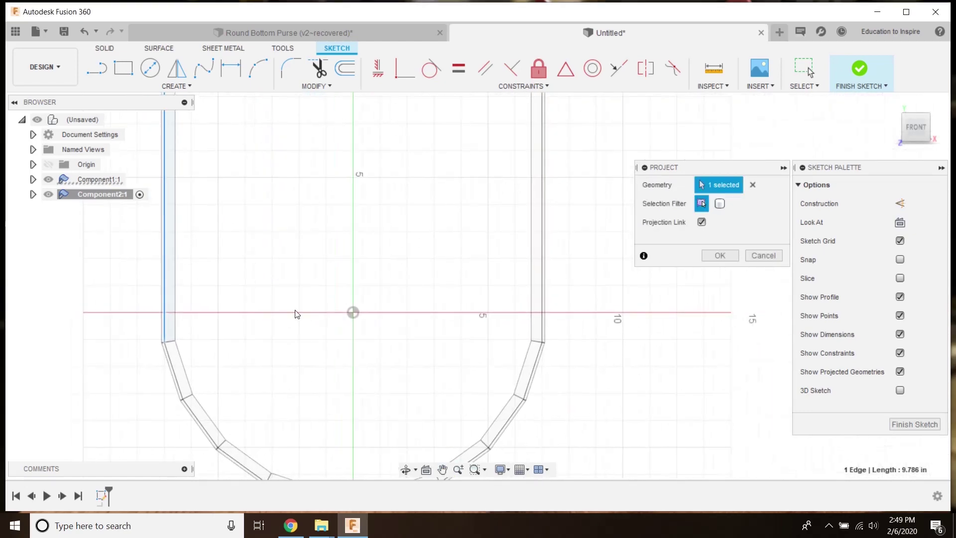
pyautogui.click(543, 305)
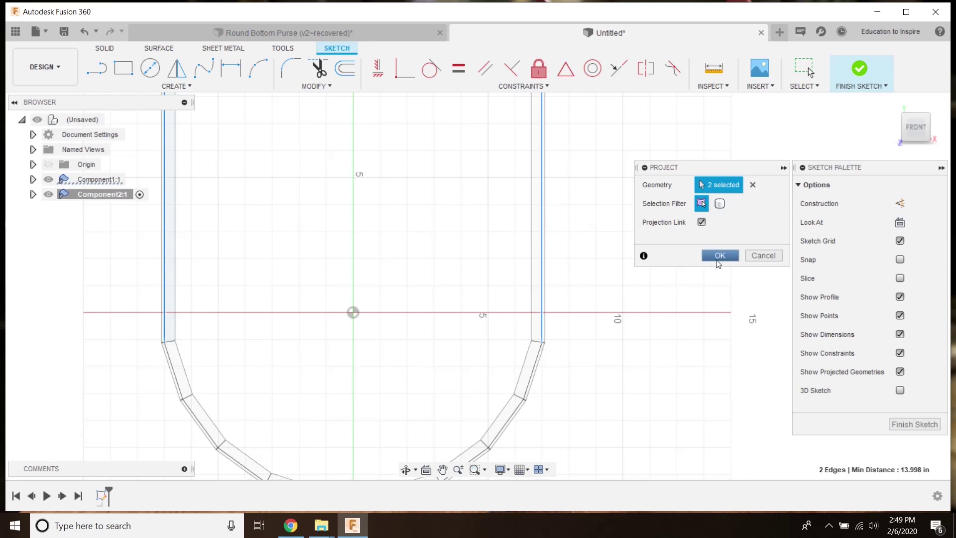
pyautogui.click(719, 255)
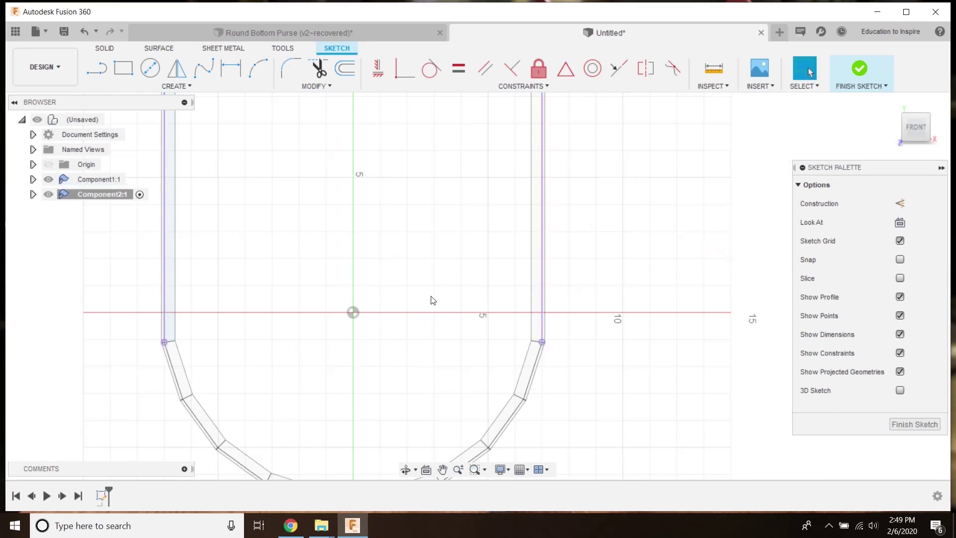
pyautogui.scroll(-2, 433, 300)
pyautogui.moveTo(433, 300); pyautogui.dragTo(523, 285, button='middle')
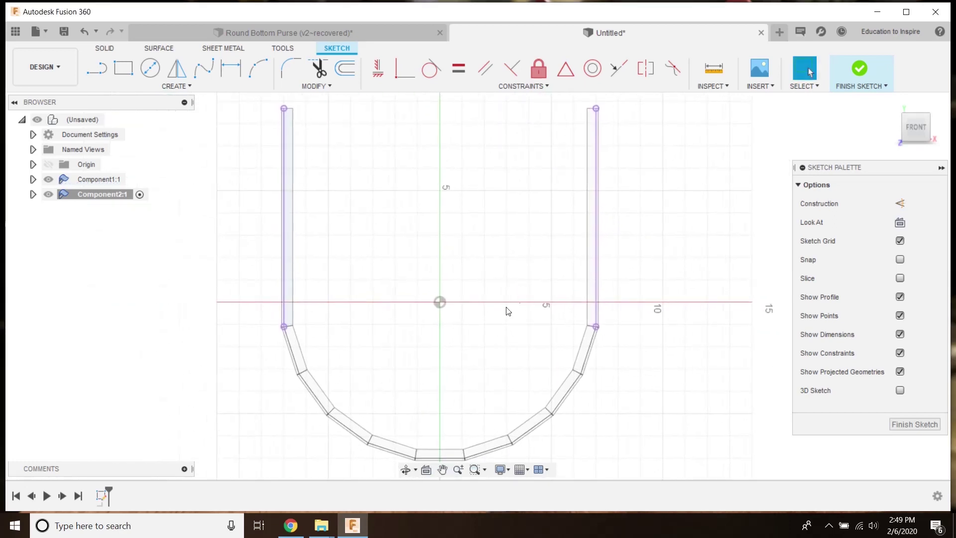
pyautogui.click(149, 68)
# Draw a 13.998 in diameter circle centred on the origin, reaching the side lines.
pyautogui.click(441, 302)
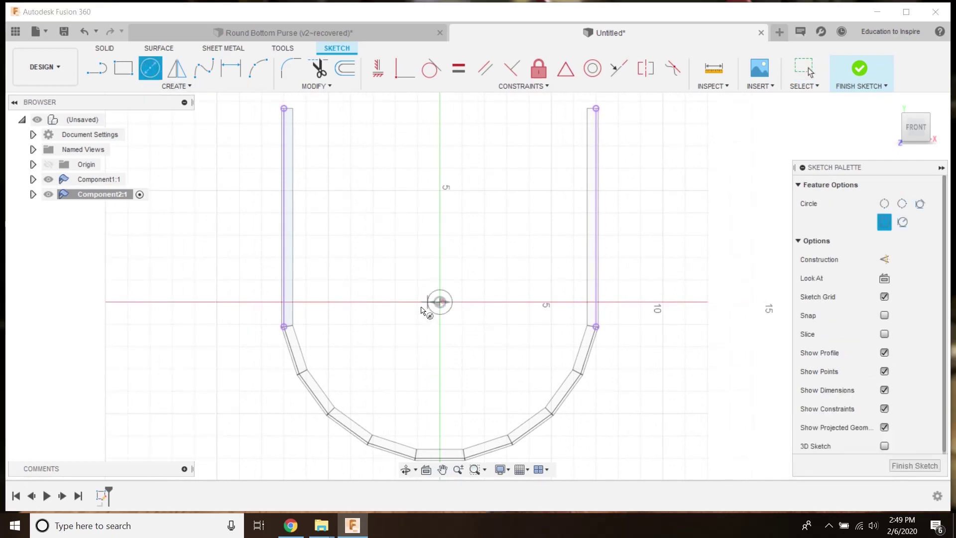
pyautogui.click(285, 306)
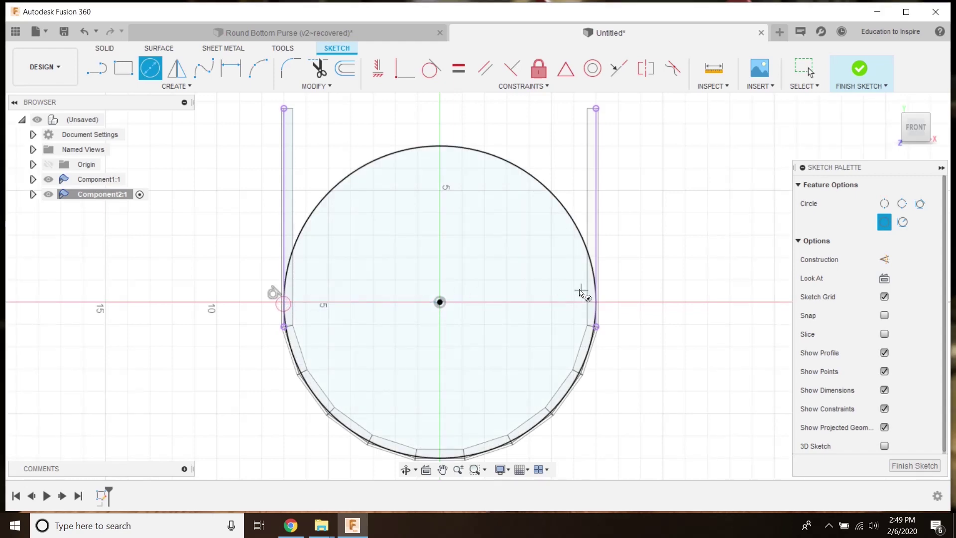
pyautogui.scroll(3, 461, 428)
pyautogui.scroll(-3, 452, 422)
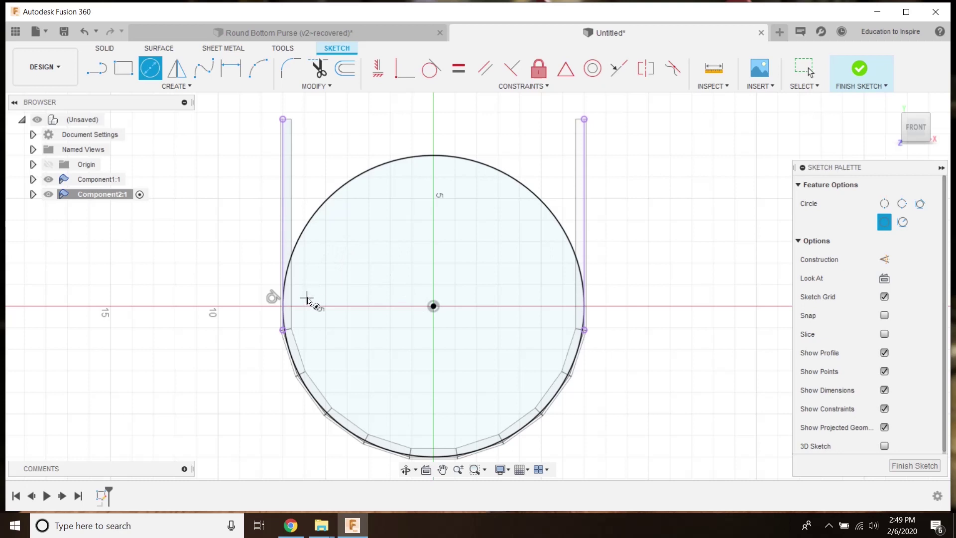
pyautogui.click(96, 69)
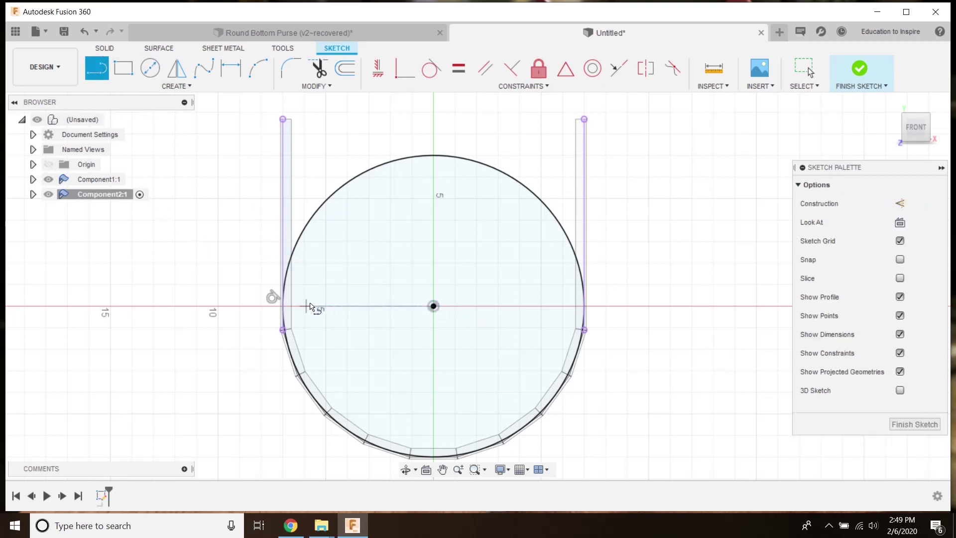
# Hide Component1's U-shaped part using its eye icon in the browser.
pyautogui.scroll(5, 283, 310)
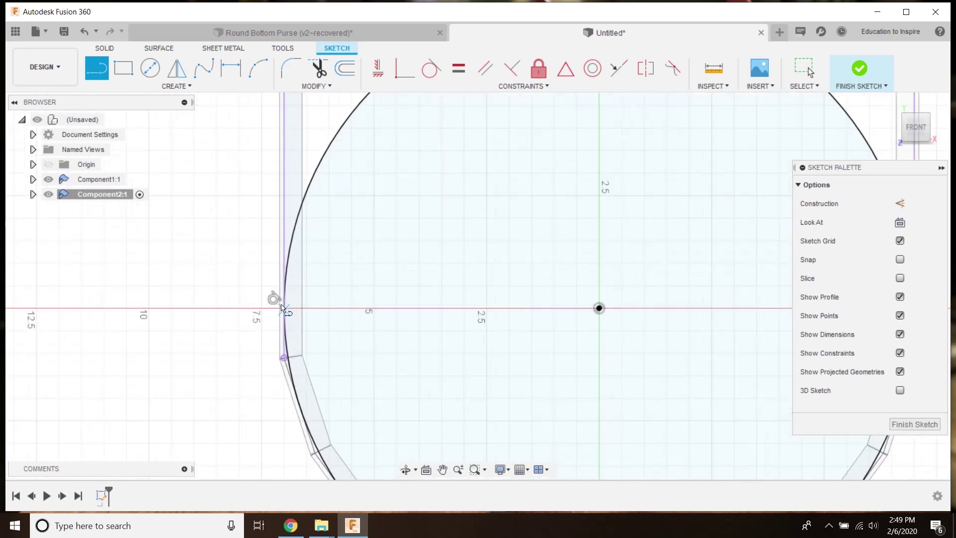
pyautogui.scroll(3, 287, 316)
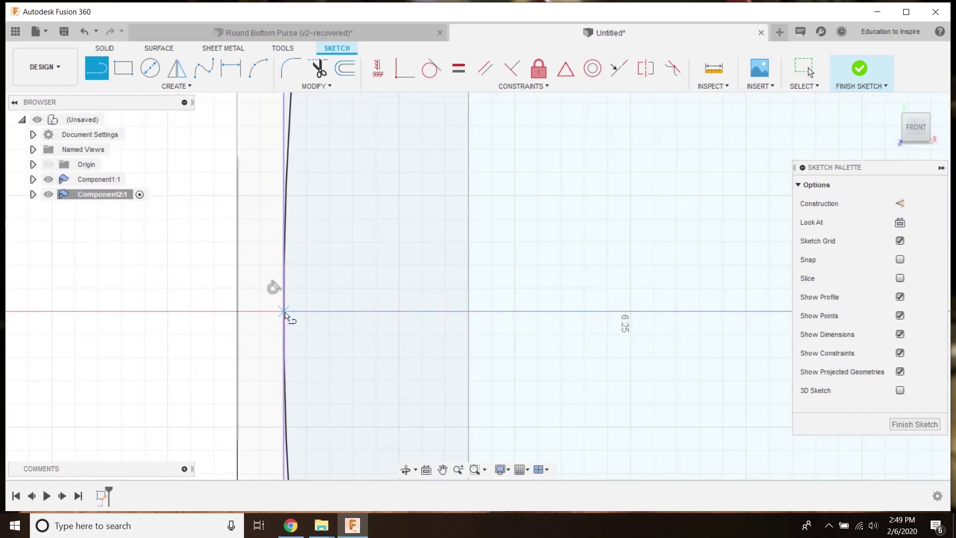
pyautogui.scroll(3, 289, 329)
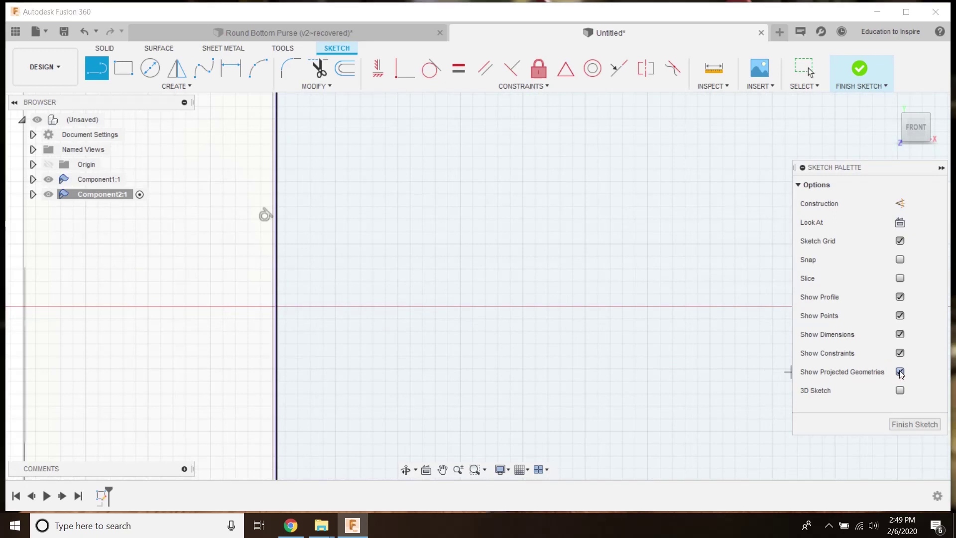
pyautogui.scroll(-3, 246, 320)
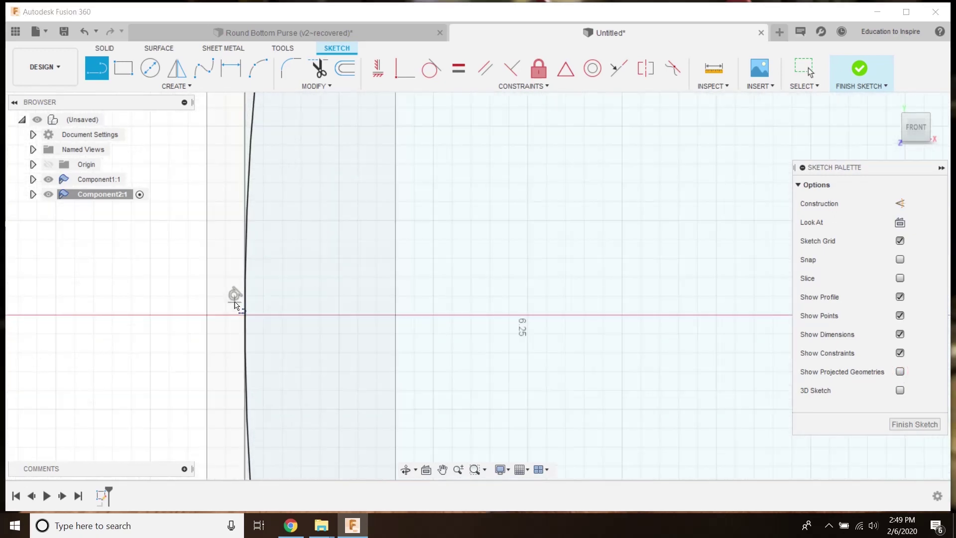
pyautogui.click(49, 179)
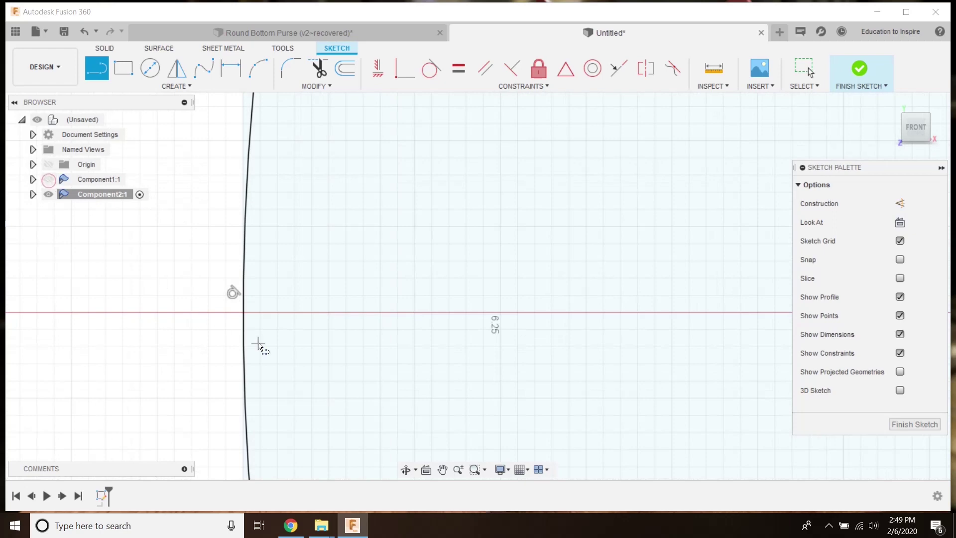
pyautogui.scroll(-2, 352, 372)
pyautogui.scroll(-5, 355, 375)
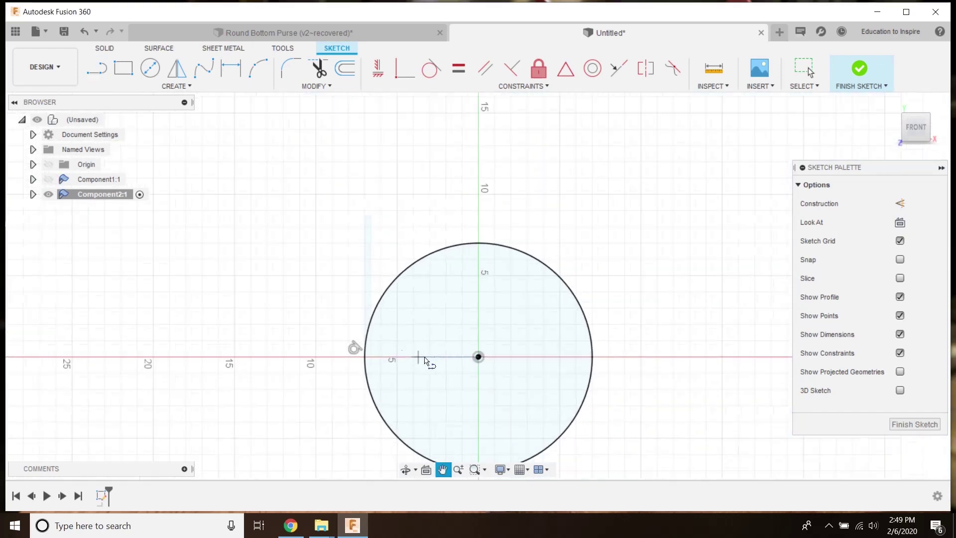
pyautogui.click(105, 78)
# Draw a line up from the circle's left point and across the top to the circle's top point.
pyautogui.click(251, 316)
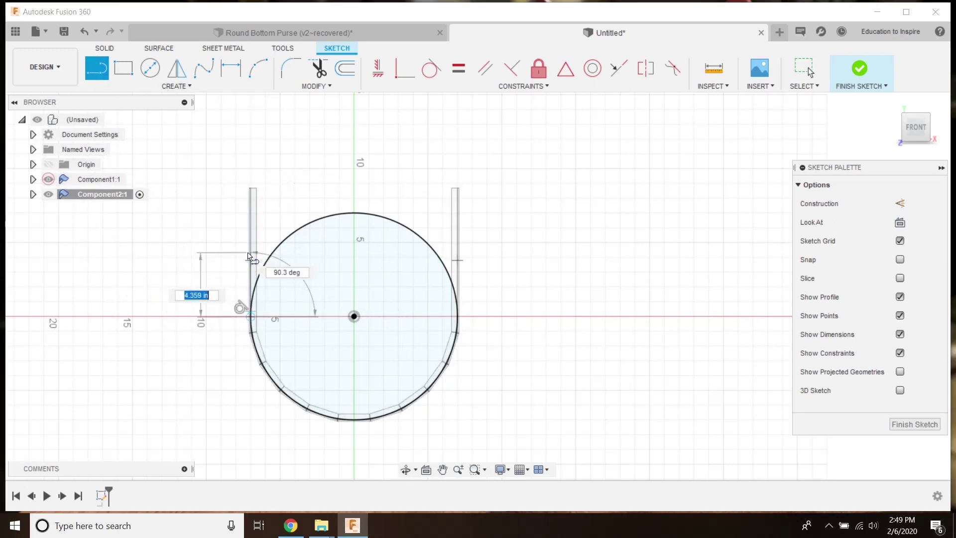
pyautogui.scroll(4, 238, 204)
pyautogui.scroll(4, 262, 173)
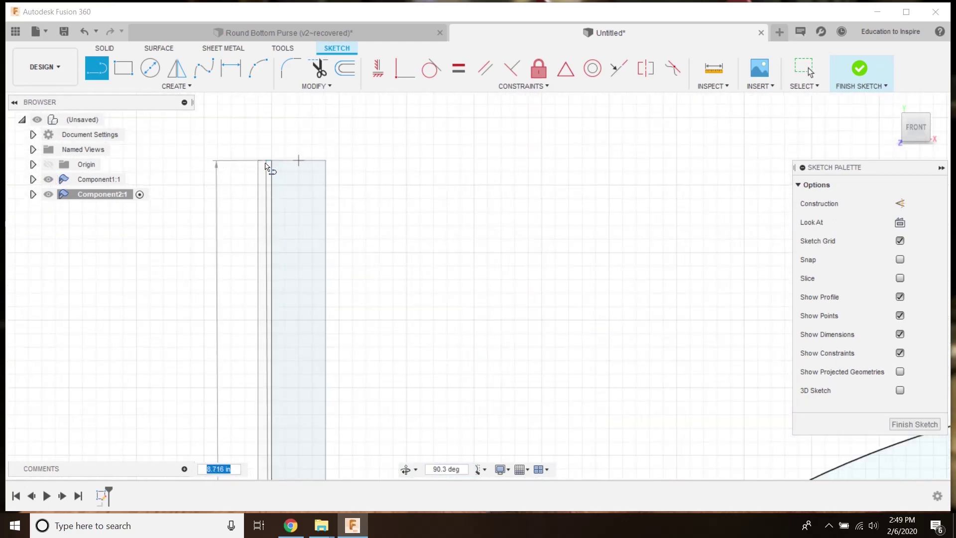
pyautogui.click(264, 167)
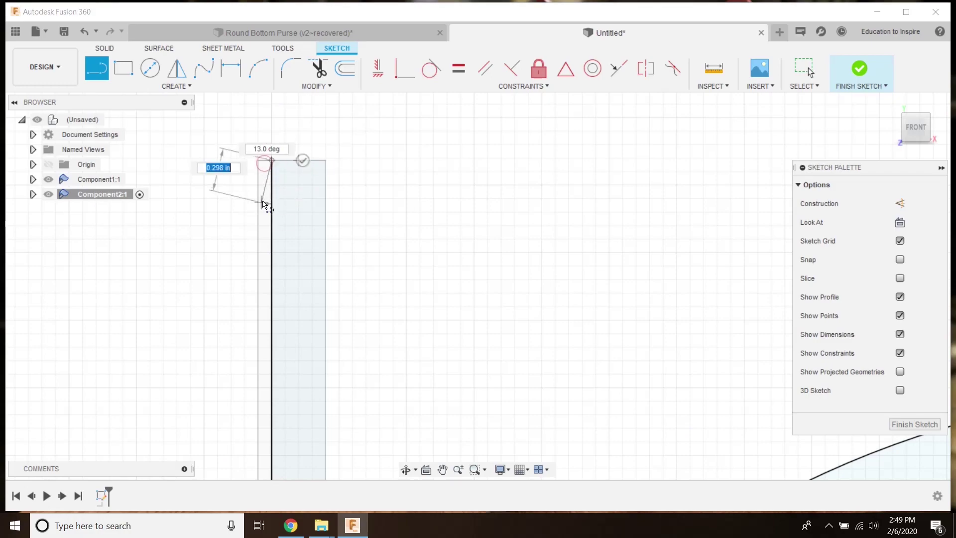
pyautogui.scroll(-5, 279, 279)
pyautogui.moveTo(277, 384); pyautogui.dragTo(220, 267, button='middle')
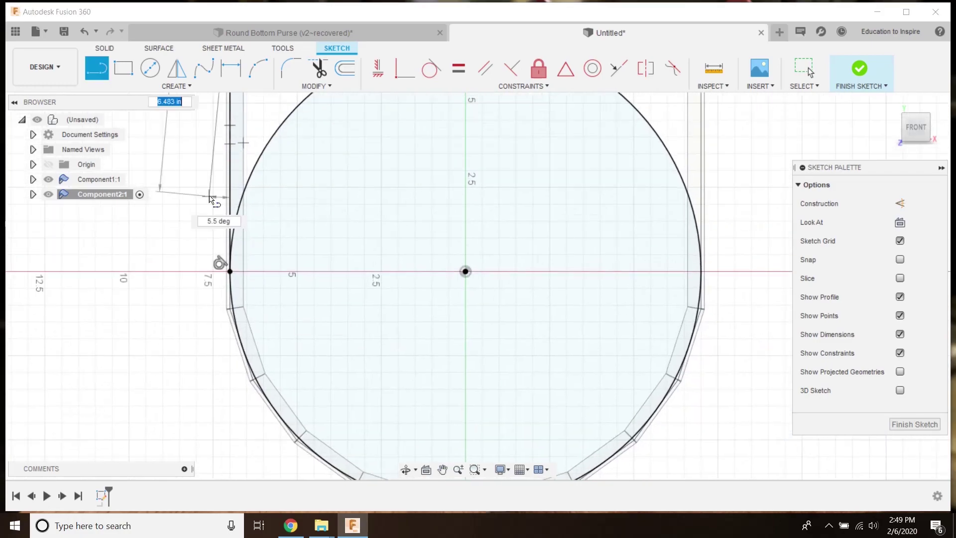
pyautogui.scroll(5, 221, 267)
pyautogui.scroll(-4, 229, 277)
pyautogui.scroll(-3, 240, 398)
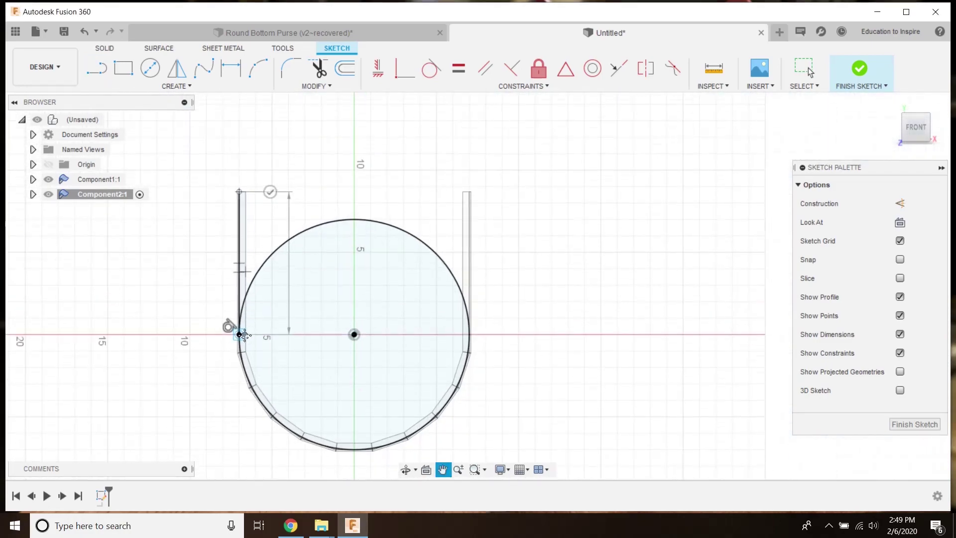
pyautogui.moveTo(240, 399); pyautogui.dragTo(240, 382, button='middle')
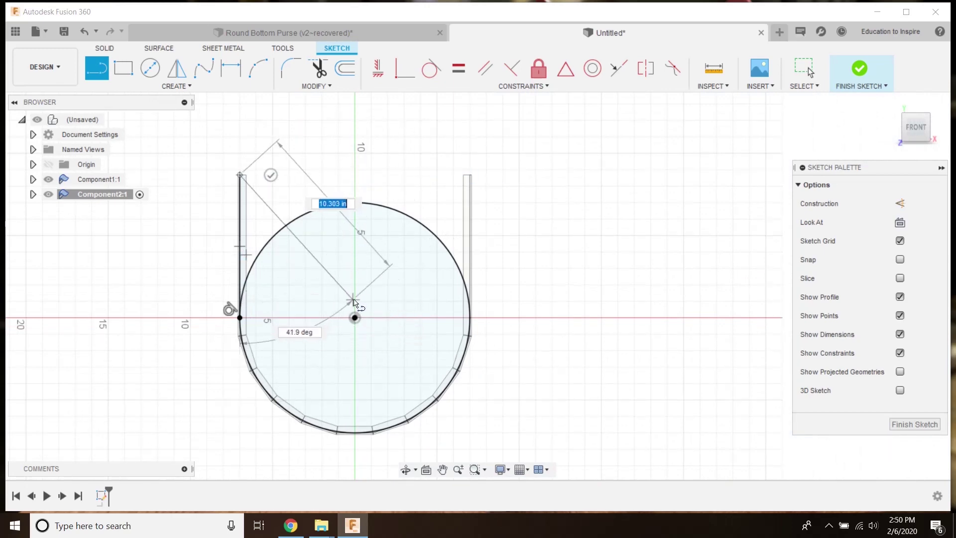
pyautogui.click(353, 174)
pyautogui.doubleClick(355, 204)
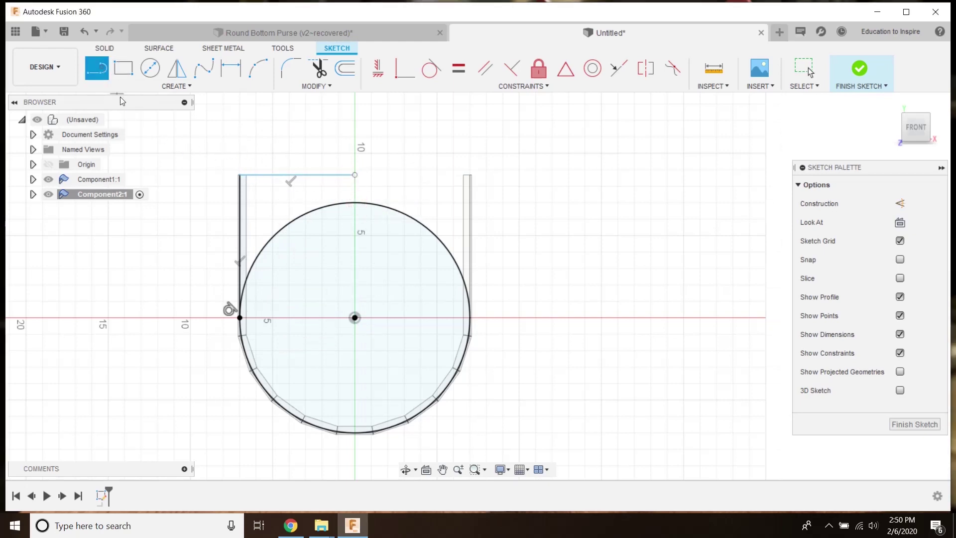
# Undo a stray line and draw a short vertical mirror line up from the origin.
pyautogui.click(355, 319)
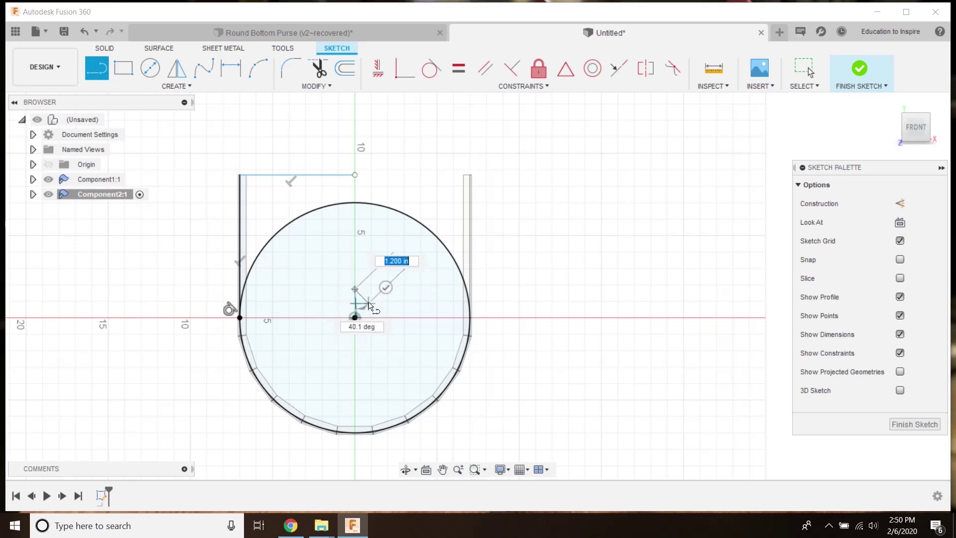
pyautogui.press('Escape')
pyautogui.scroll(5, 356, 313)
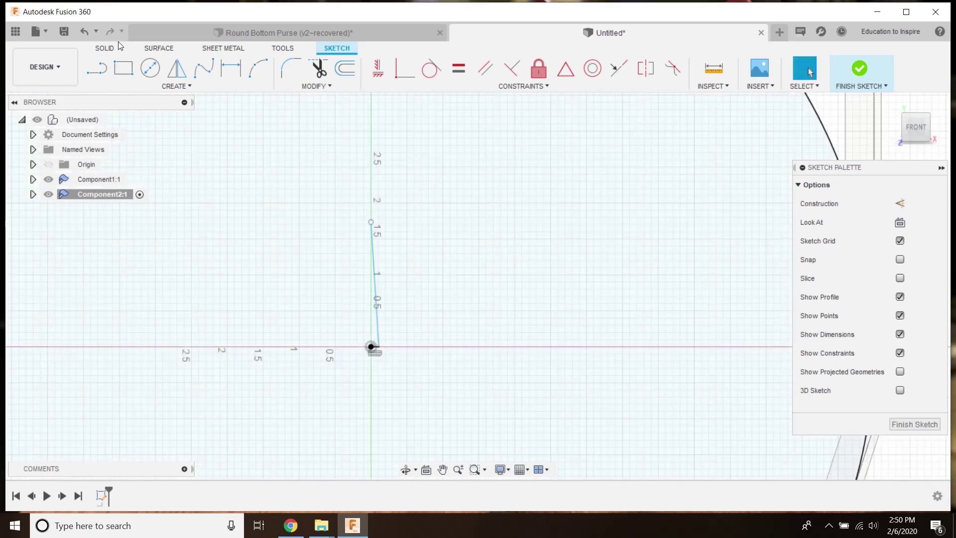
pyautogui.click(84, 31)
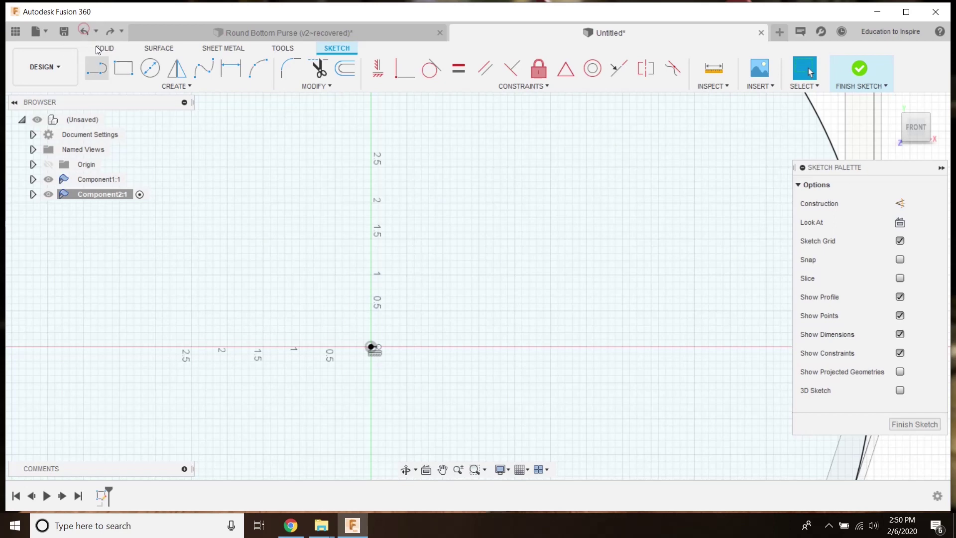
pyautogui.click(105, 76)
pyautogui.scroll(3, 375, 351)
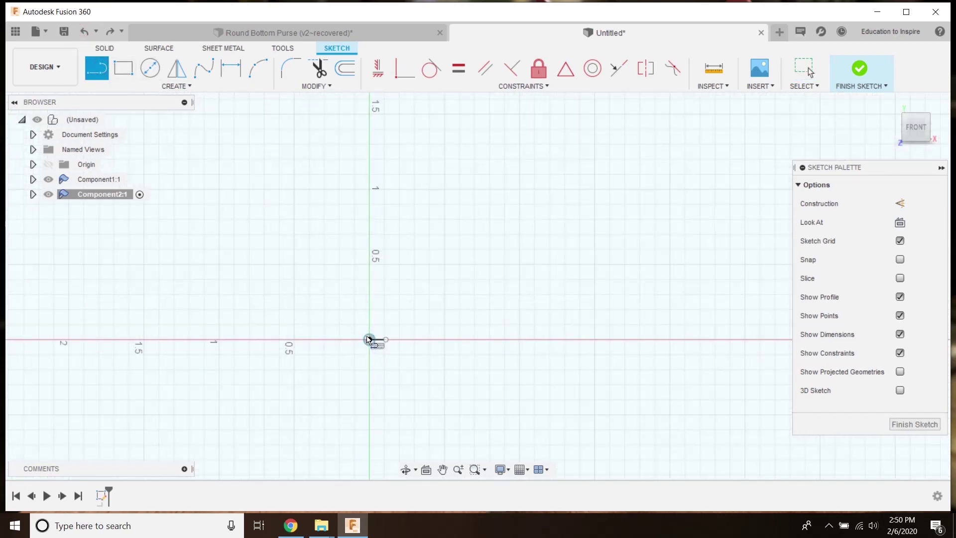
pyautogui.click(369, 340)
pyautogui.click(369, 221)
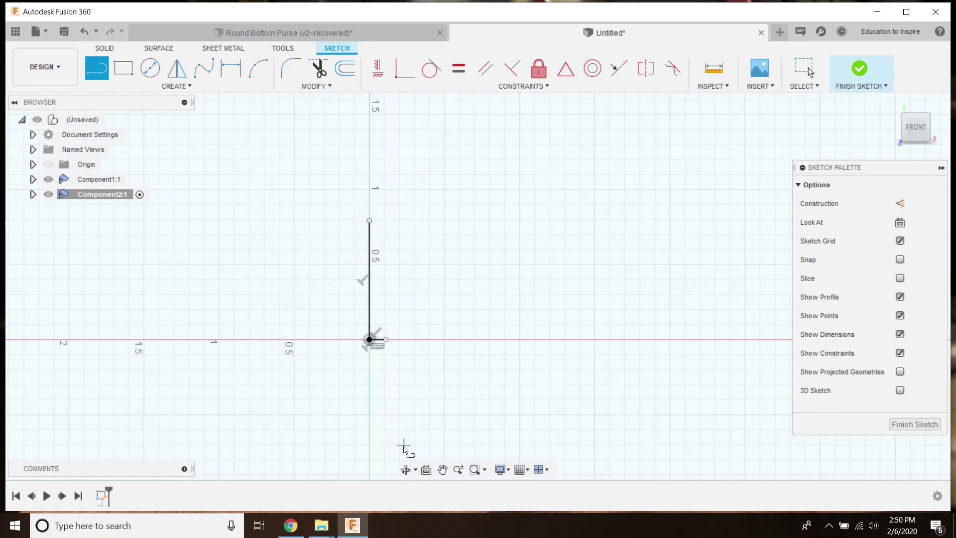
pyautogui.press('Escape')
pyautogui.click(379, 339)
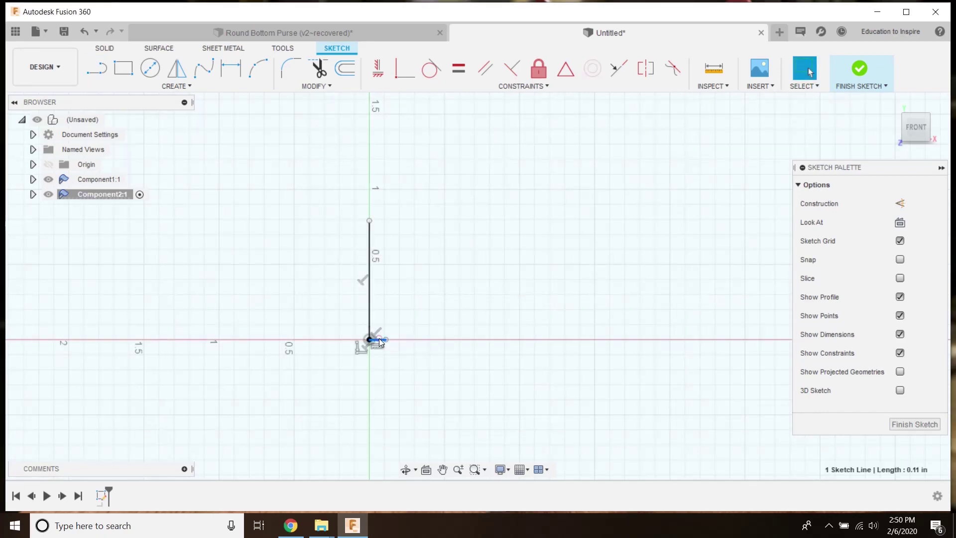
pyautogui.scroll(-10, 379, 339)
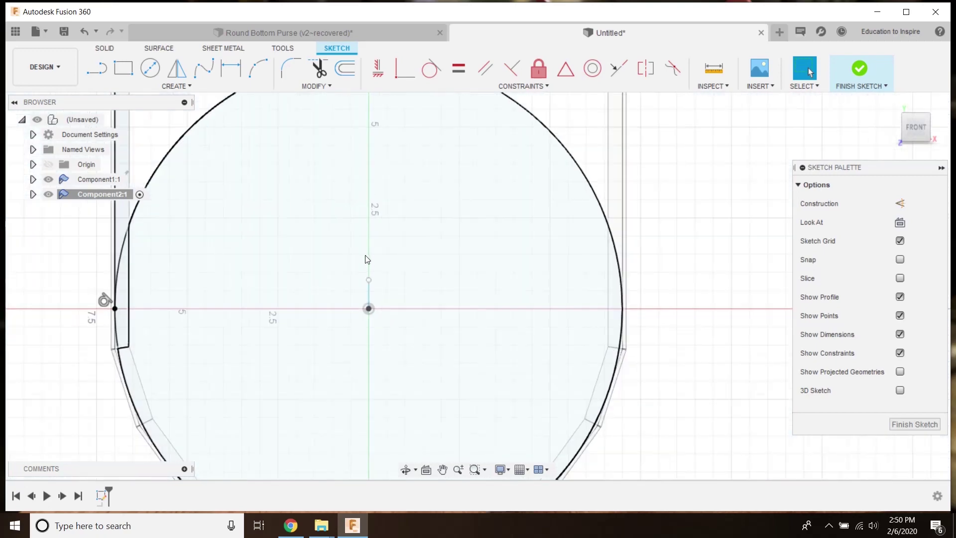
pyautogui.moveTo(365, 255); pyautogui.dragTo(421, 292, button='middle')
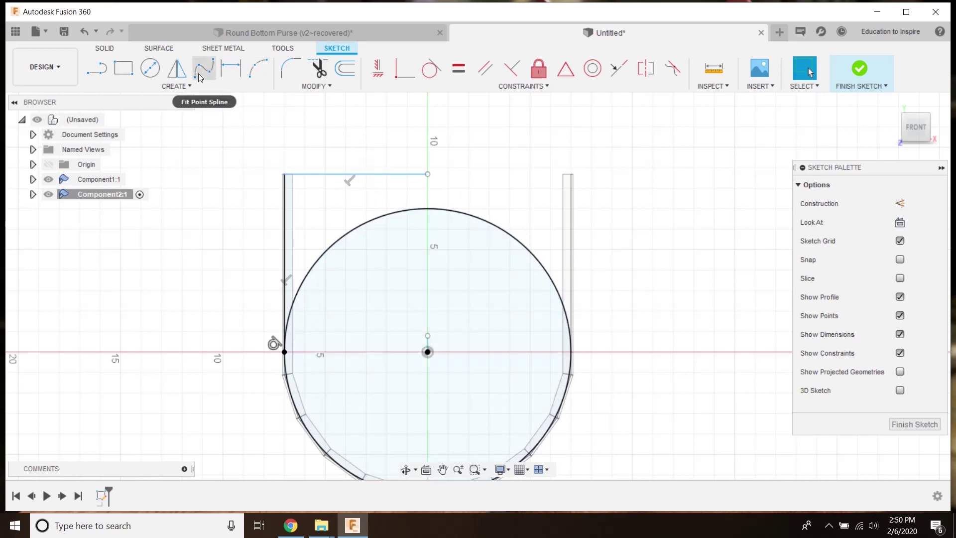
# Mirror the left vertical side line across the short centre line to form the right side line.
pyautogui.click(177, 68)
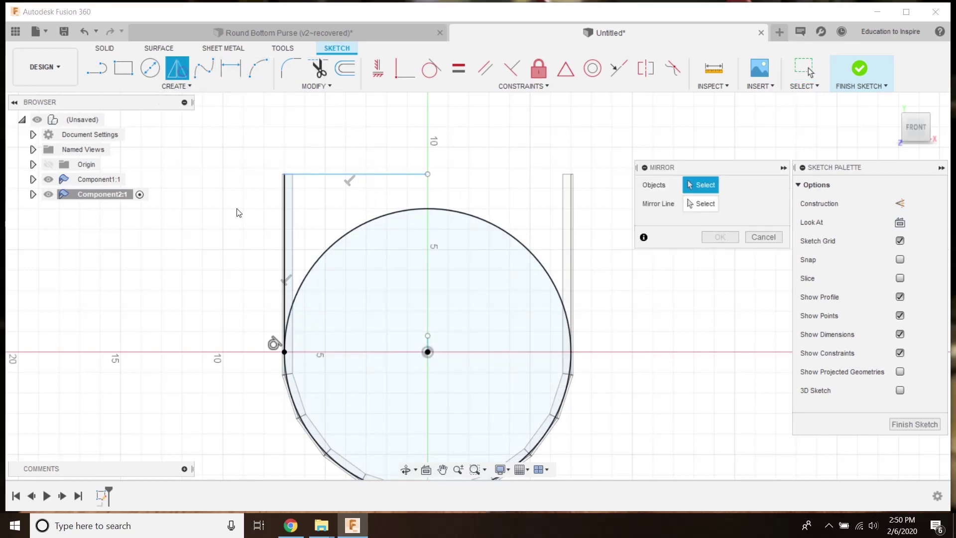
pyautogui.click(286, 237)
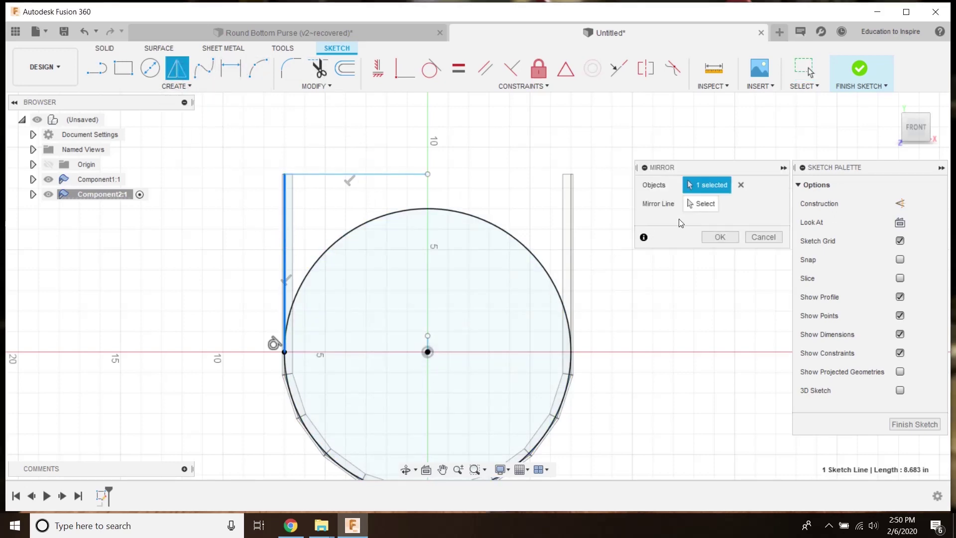
pyautogui.click(701, 204)
pyautogui.click(429, 341)
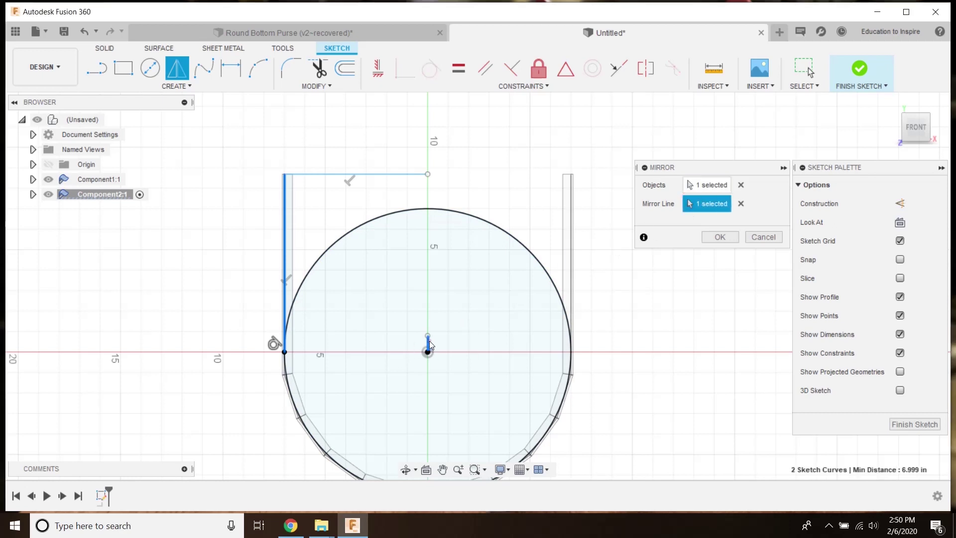
pyautogui.click(720, 238)
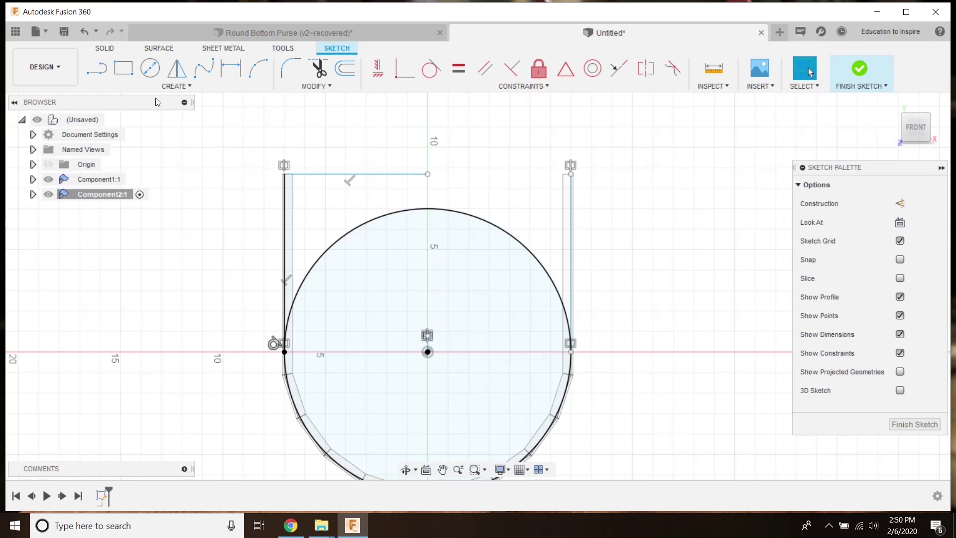
pyautogui.click(88, 69)
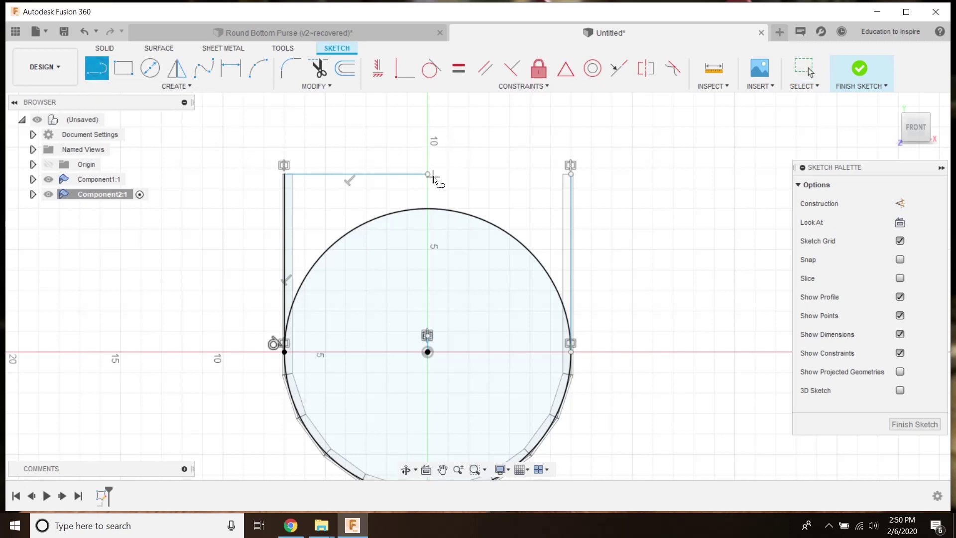
pyautogui.click(316, 86)
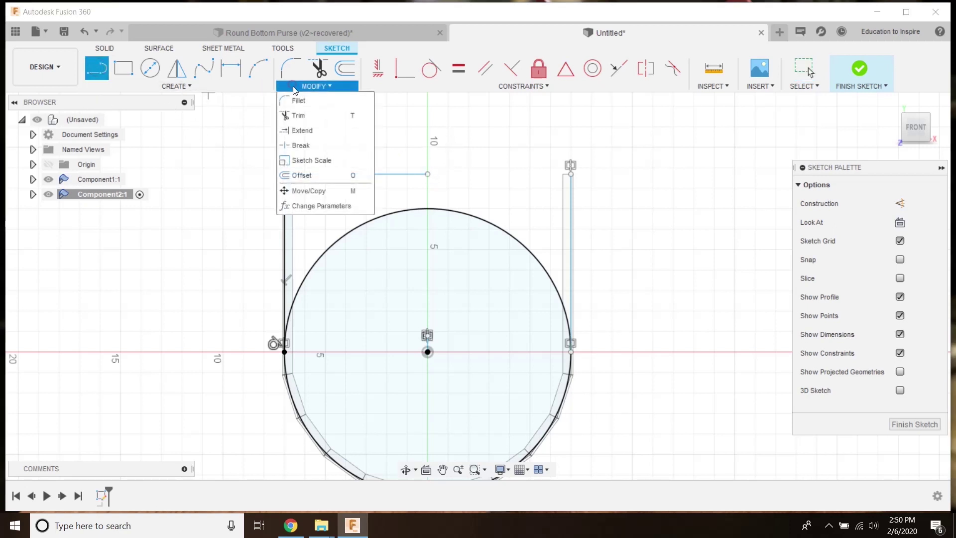
# Extend the top line to the right side line, then trim the circle's upper arc and leftover piece.
pyautogui.click(300, 124)
pyautogui.click(392, 174)
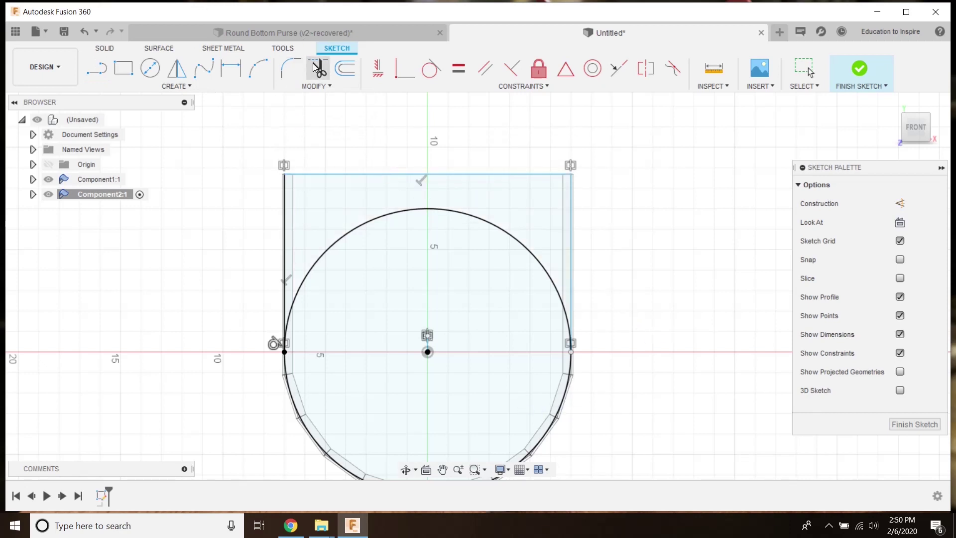
pyautogui.click(368, 224)
pyautogui.click(291, 319)
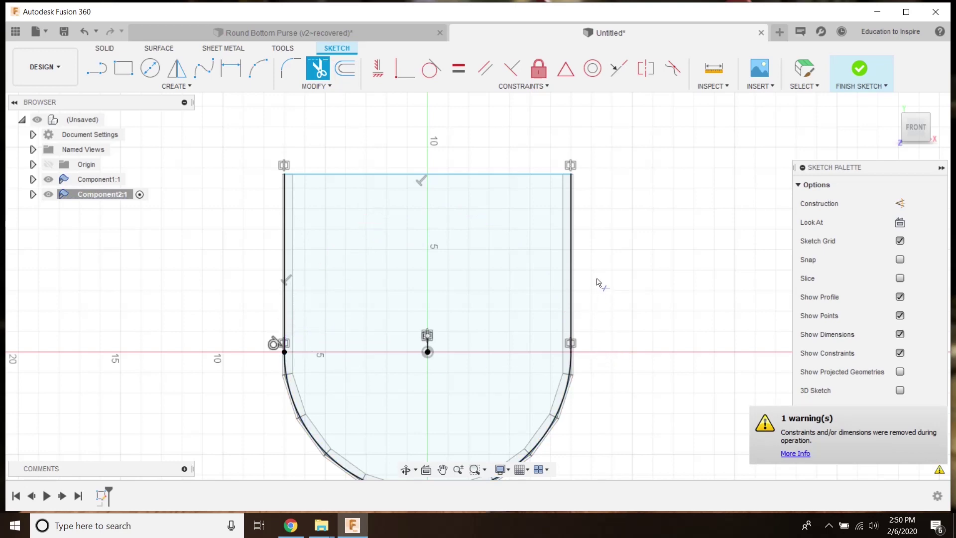
pyautogui.scroll(-3, 598, 282)
pyautogui.moveTo(594, 249); pyautogui.dragTo(554, 227, button='middle')
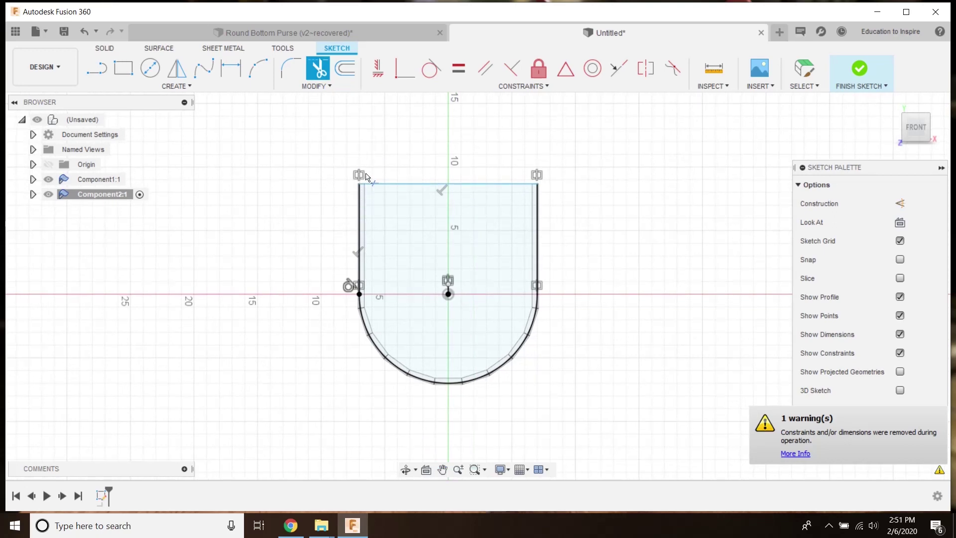
pyautogui.scroll(6, 358, 194)
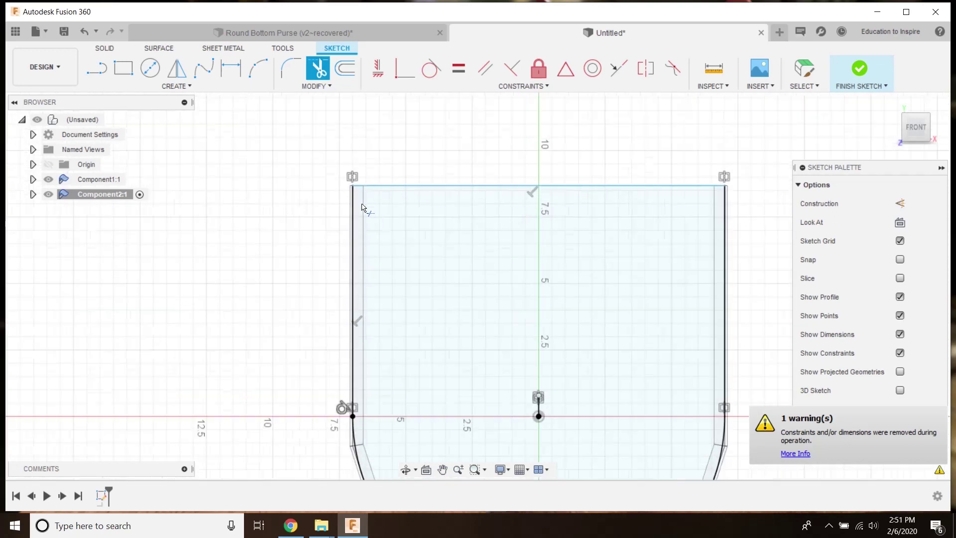
# Draw a 0.05 in diameter stitch-hole circle near the outline's top-left corner.
pyautogui.click(150, 67)
pyautogui.scroll(3, 339, 192)
pyautogui.moveTo(394, 194)
pyautogui.mouseDown(button='middle')
pyautogui.moveTo(375, 205)
pyautogui.moveTo(338, 269)
pyautogui.mouseUp(button='middle')
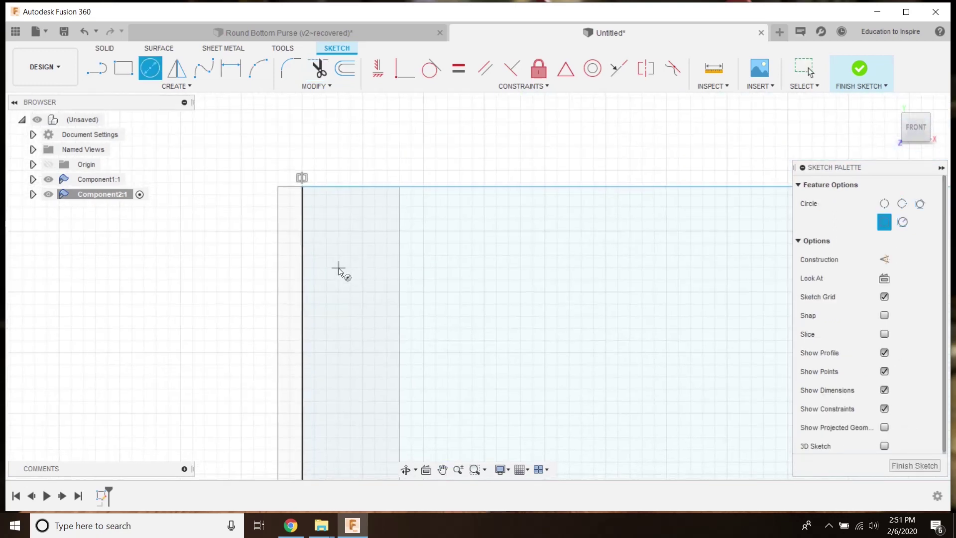
pyautogui.click(348, 238)
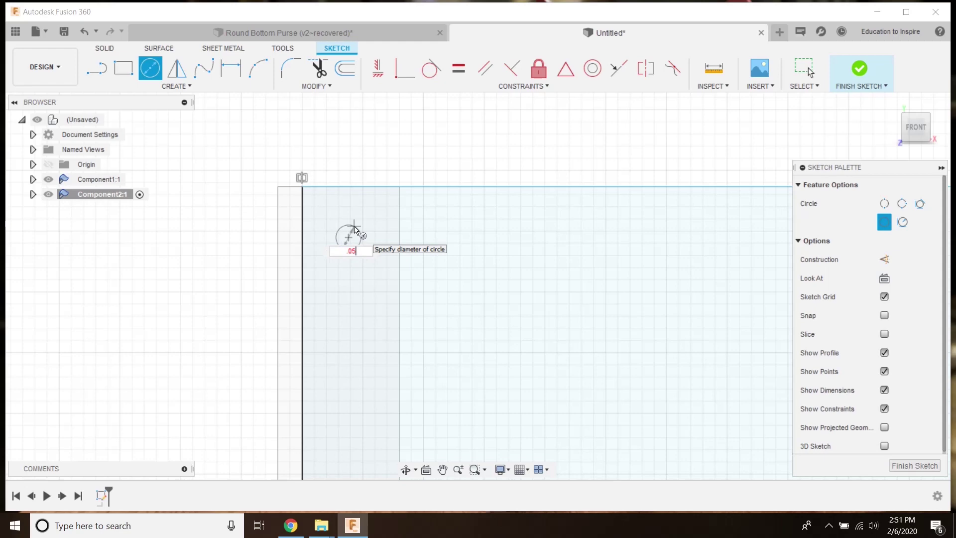
pyautogui.write('.05')
pyautogui.press('Tab')
pyautogui.press('Return')
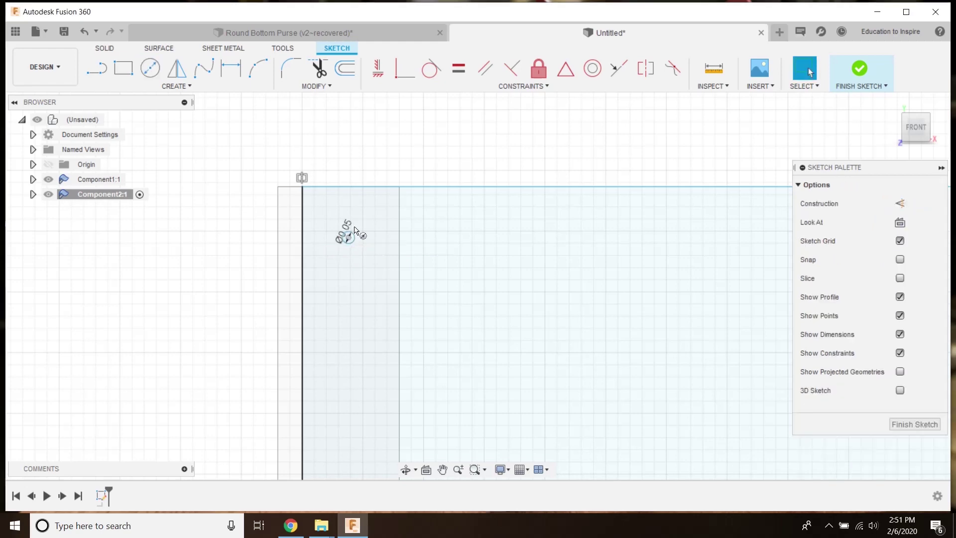
# Dimension the stitch hole's centre 0.125 in below the top edge.
pyautogui.press('d')
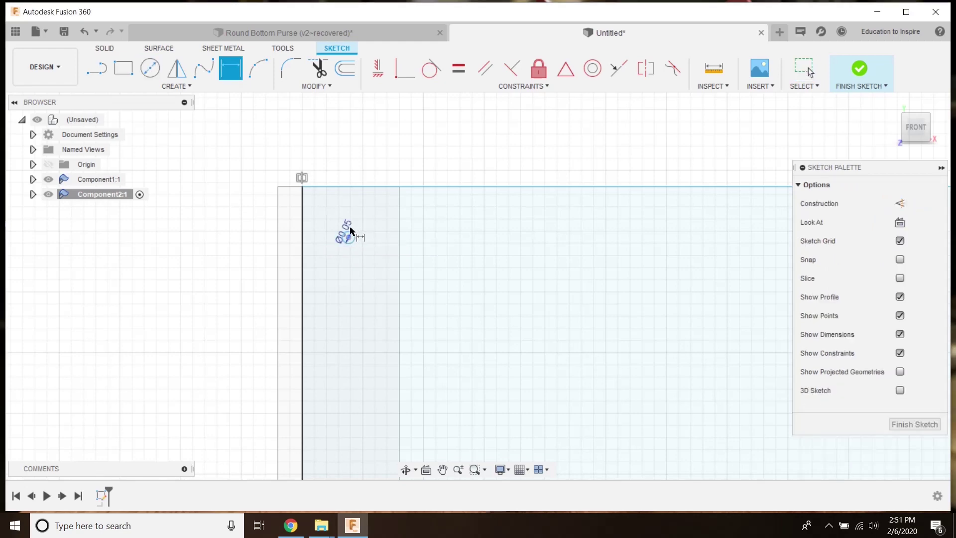
pyautogui.click(349, 237)
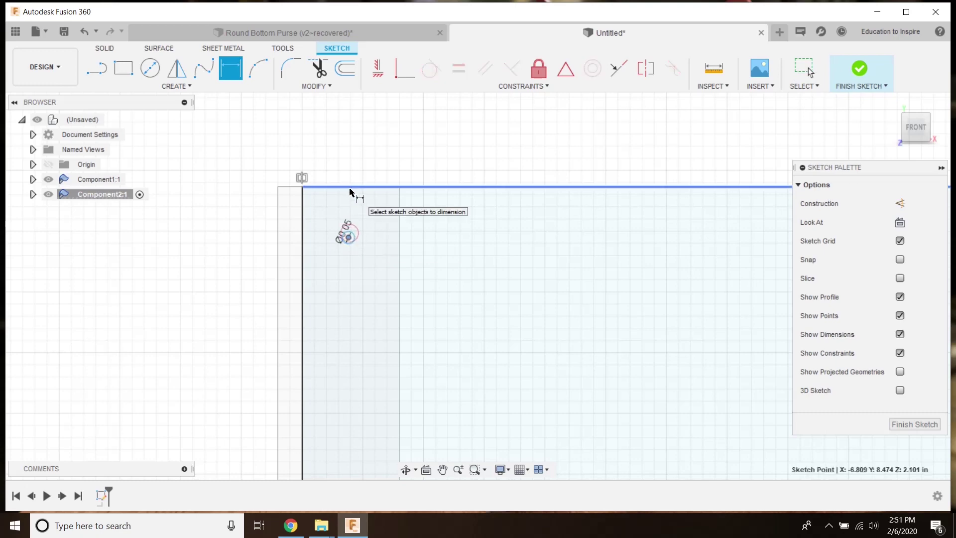
pyautogui.click(351, 187)
pyautogui.click(238, 206)
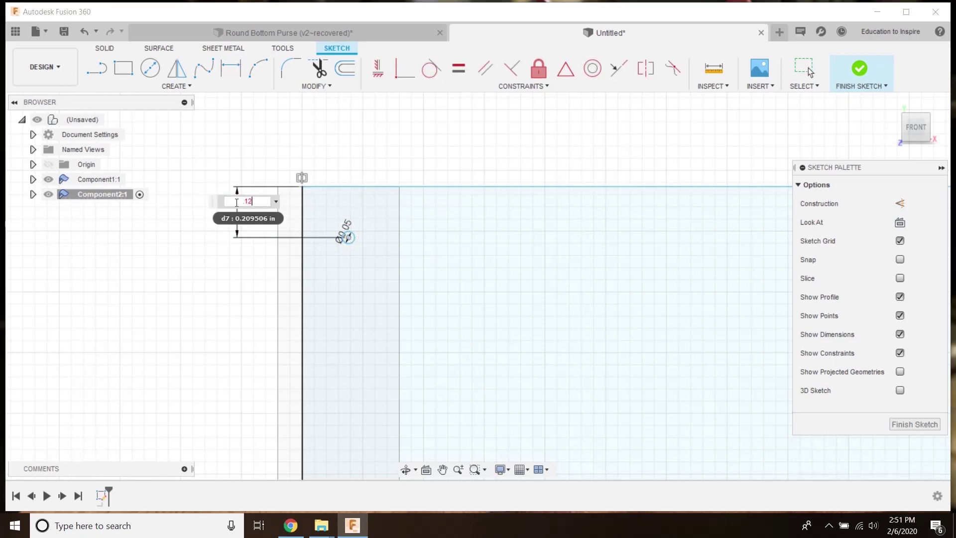
pyautogui.press('Return')
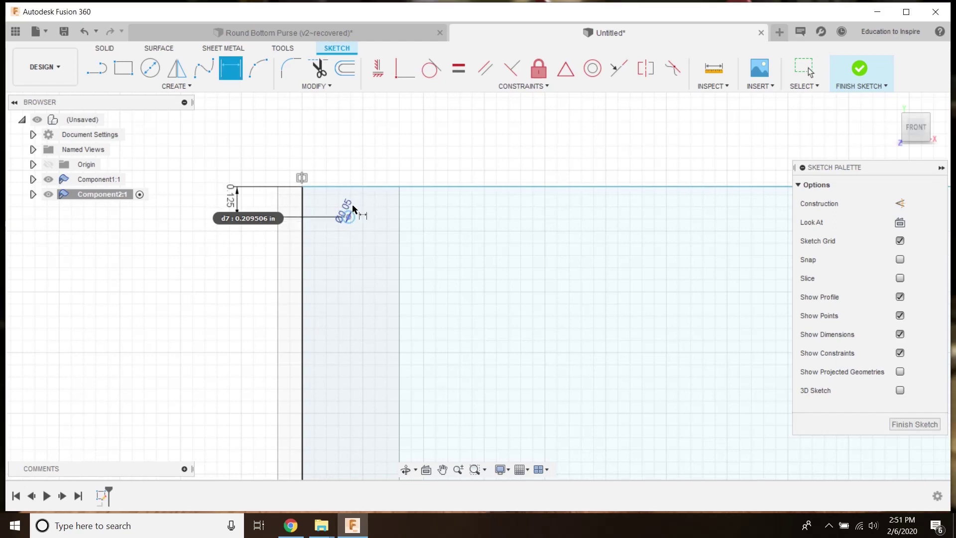
pyautogui.scroll(-5, 359, 239)
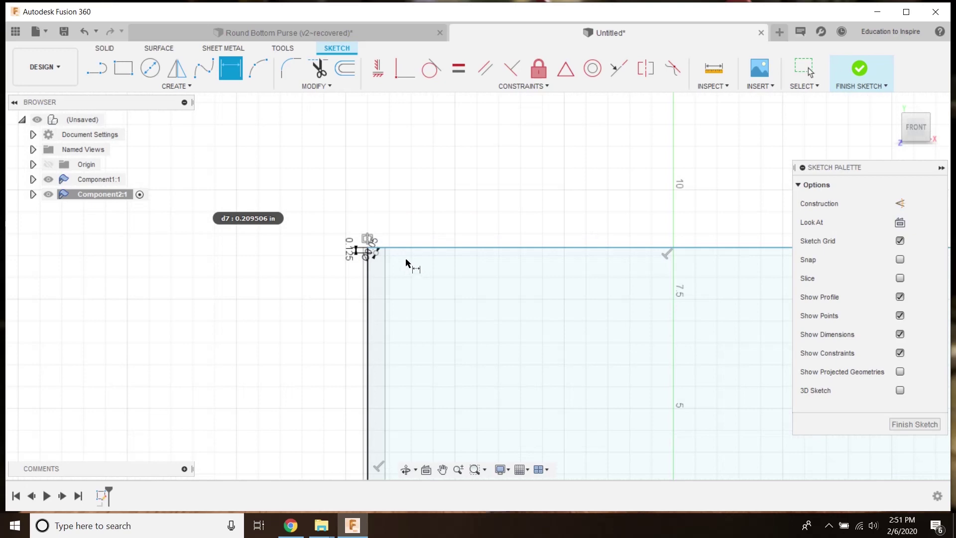
pyautogui.click(177, 68)
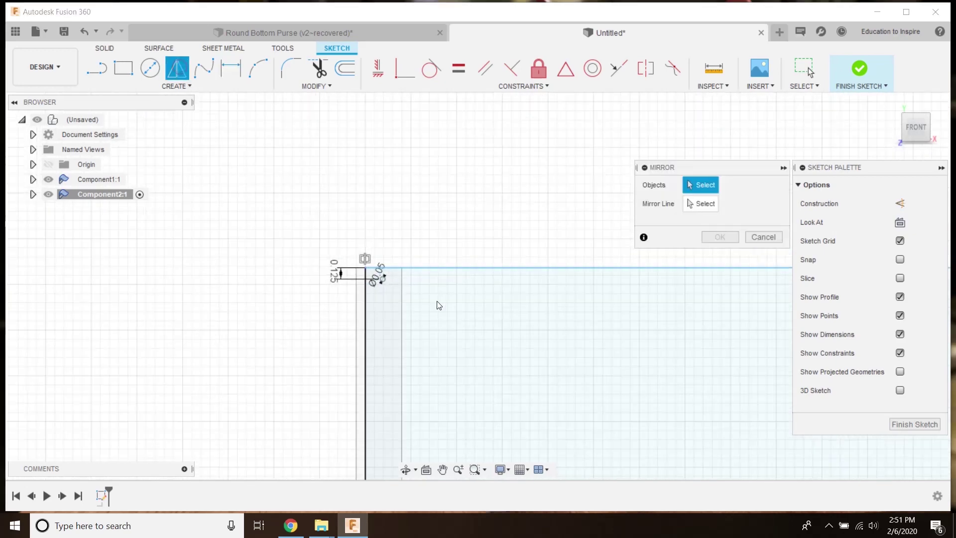
# Select the stitch-hole circle as the object to mirror.
pyautogui.scroll(5, 418, 309)
pyautogui.scroll(3, 355, 278)
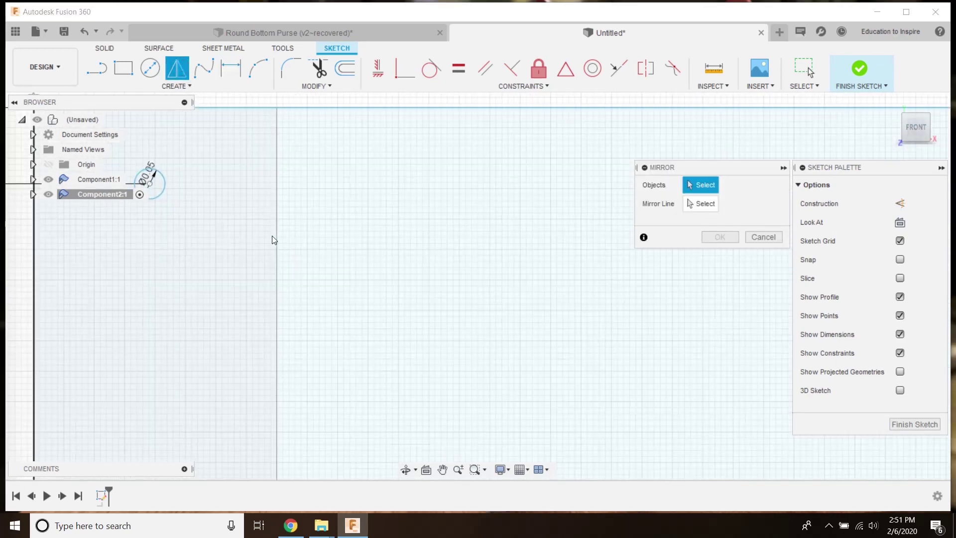
pyautogui.click(163, 190)
pyautogui.scroll(-5, 320, 258)
pyautogui.moveTo(405, 303)
pyautogui.mouseDown(button='middle')
pyautogui.moveTo(546, 348)
pyautogui.moveTo(251, 330)
pyautogui.mouseUp(button='middle')
pyautogui.scroll(-2, 503, 312)
pyautogui.scroll(-1, 506, 314)
pyautogui.moveTo(602, 313)
pyautogui.mouseDown(button='middle')
pyautogui.moveTo(472, 299)
pyautogui.moveTo(440, 305)
pyautogui.mouseUp(button='middle')
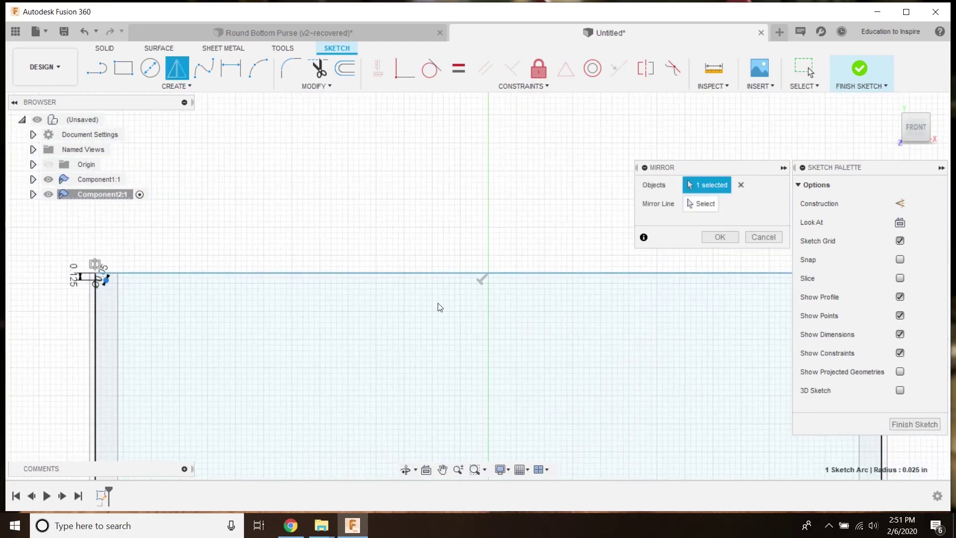
# Mirror the hole across the short centre line to the upper-right corner and finish the sketch.
pyautogui.scroll(-2, 494, 316)
pyautogui.moveTo(549, 349); pyautogui.dragTo(505, 183, button='middle')
pyautogui.scroll(-1, 697, 219)
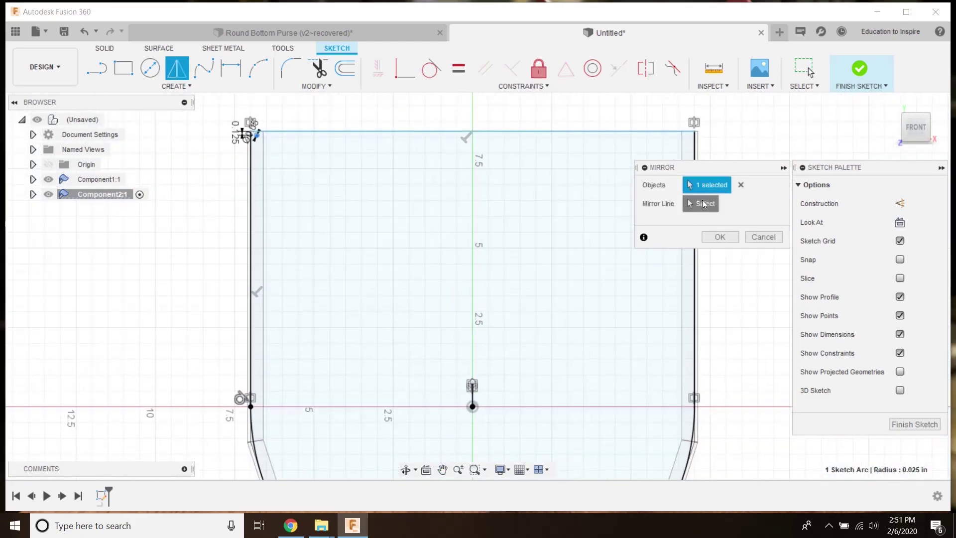
pyautogui.click(472, 397)
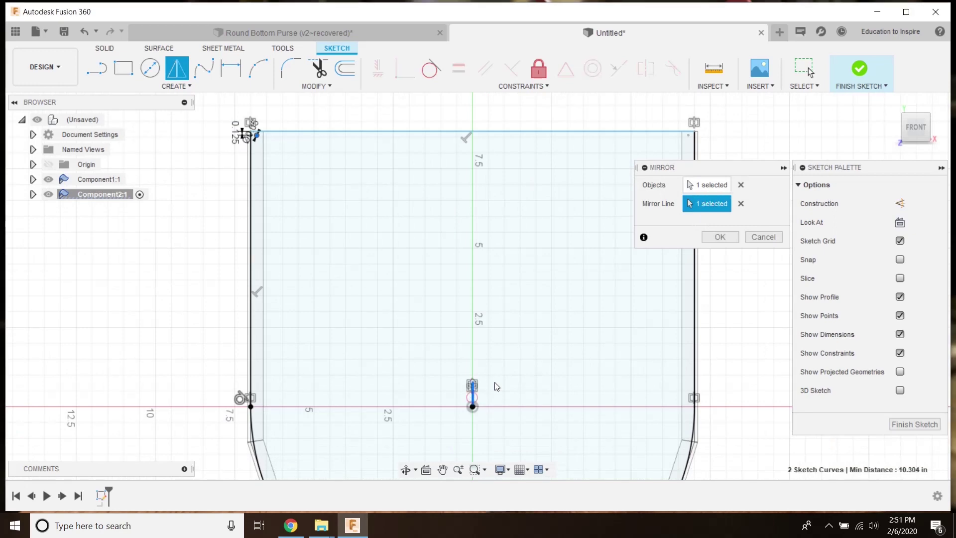
pyautogui.scroll(-2, 688, 156)
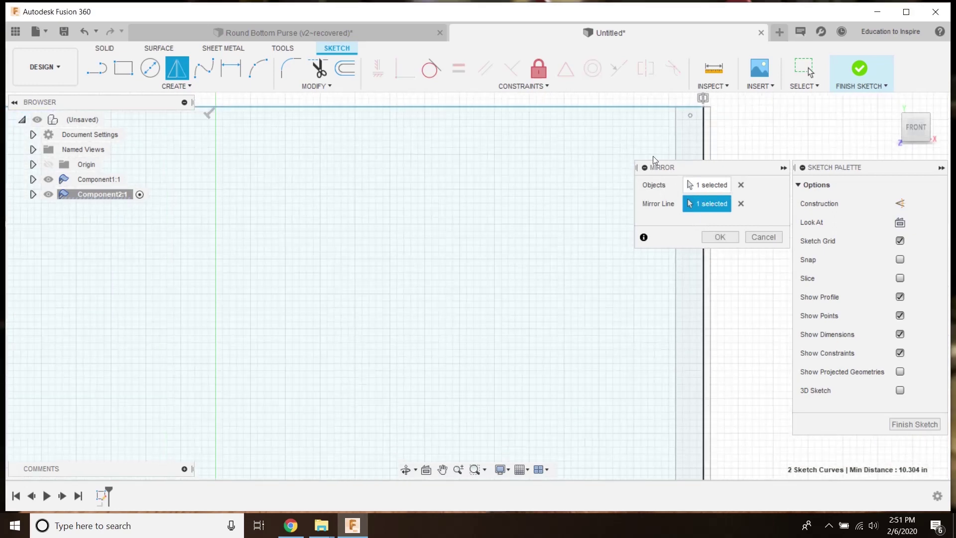
pyautogui.moveTo(653, 157); pyautogui.dragTo(521, 265, button='middle')
pyautogui.scroll(-3, 521, 266)
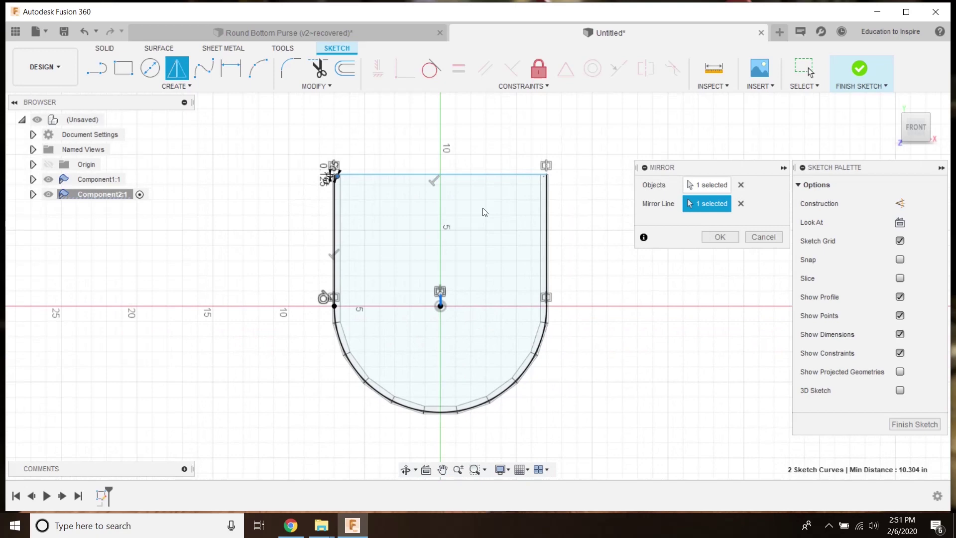
pyautogui.click(736, 236)
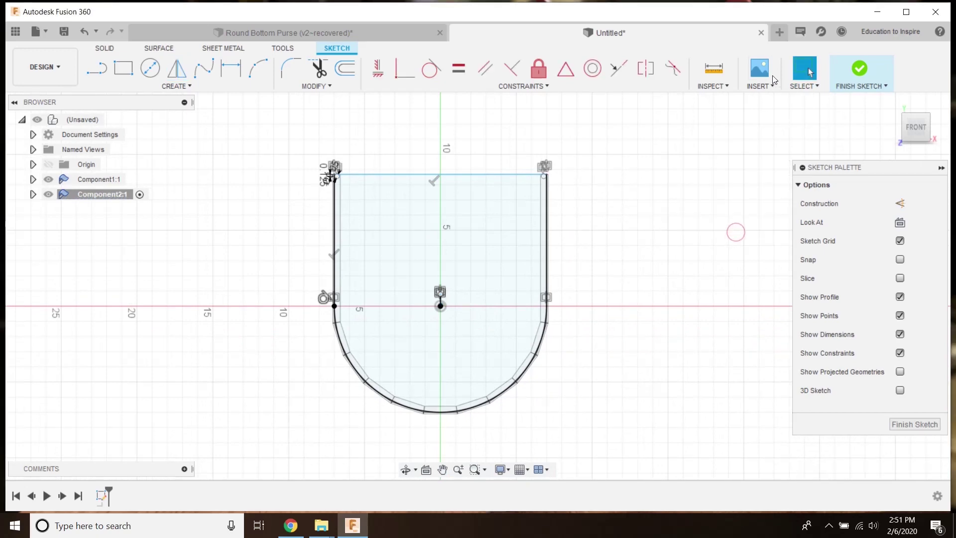
pyautogui.click(862, 69)
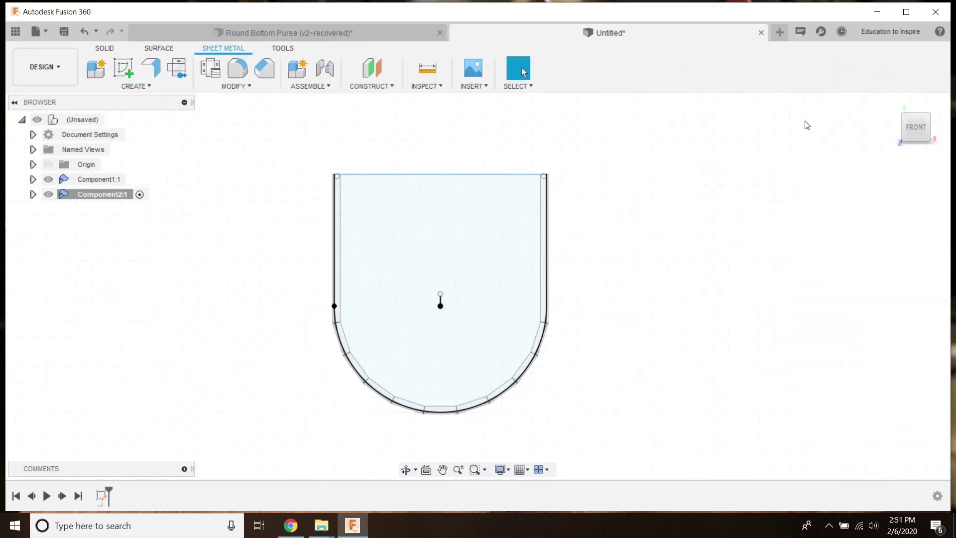
# Start a sheet-metal flange using the U-shaped panel and thin side strip profiles.
pyautogui.click(890, 104)
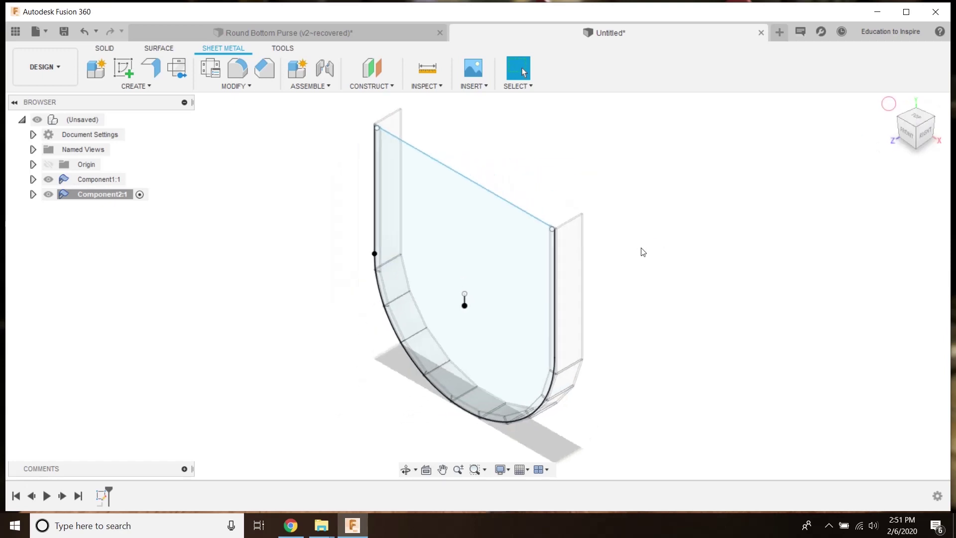
pyautogui.click(156, 68)
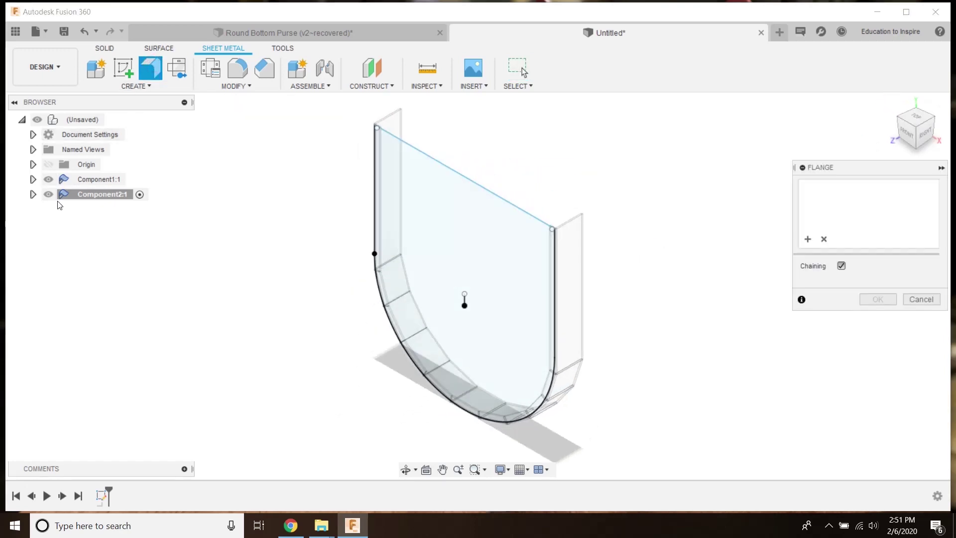
pyautogui.click(448, 236)
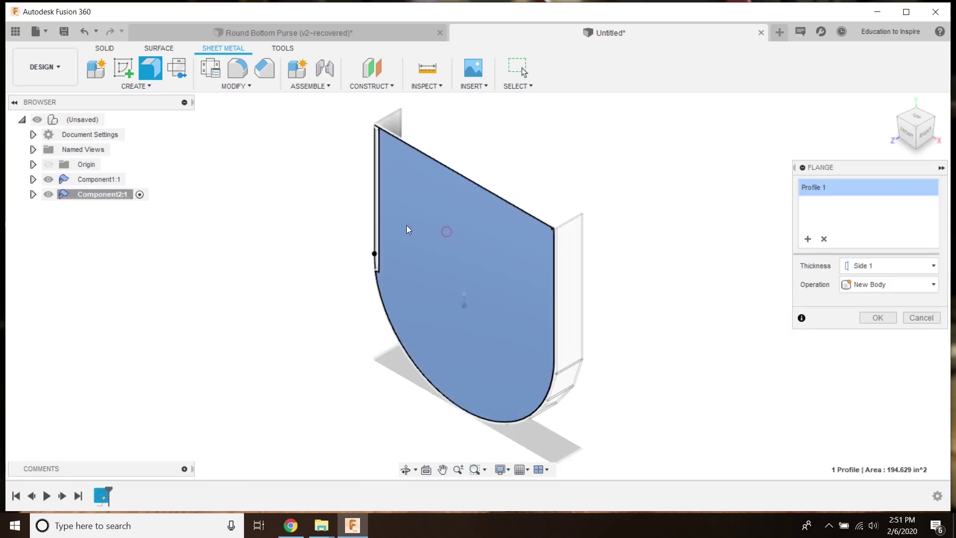
pyautogui.click(378, 219)
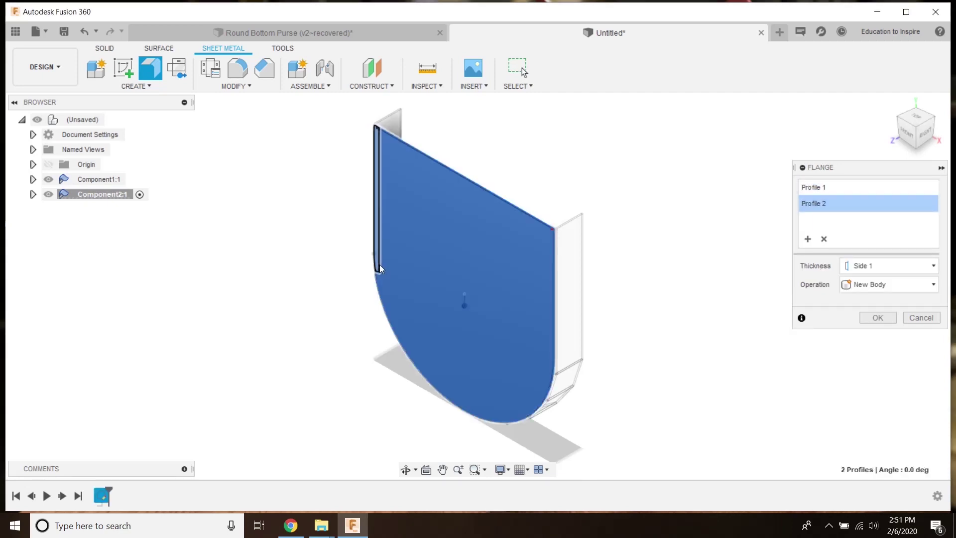
pyautogui.scroll(5, 380, 269)
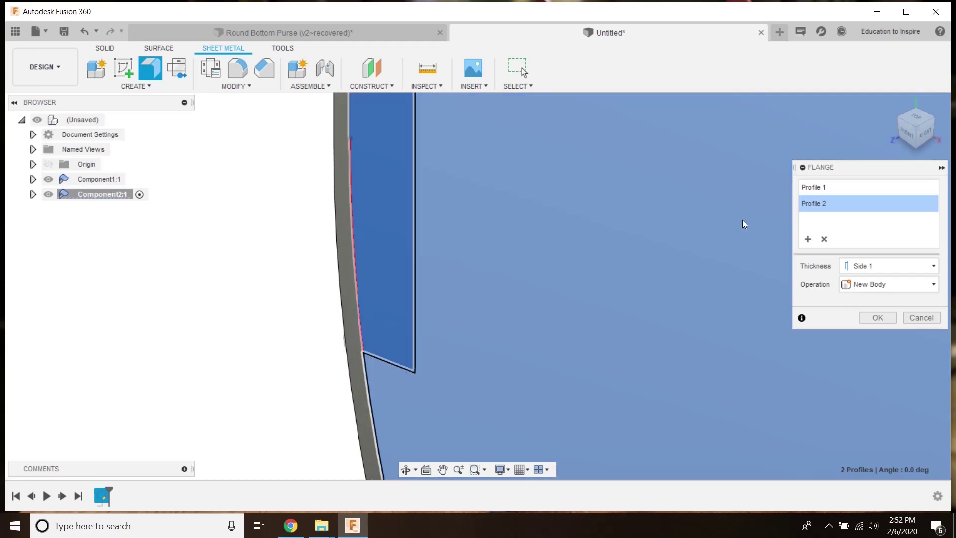
pyautogui.click(909, 134)
pyautogui.moveTo(397, 279); pyautogui.dragTo(589, 249, button='middle')
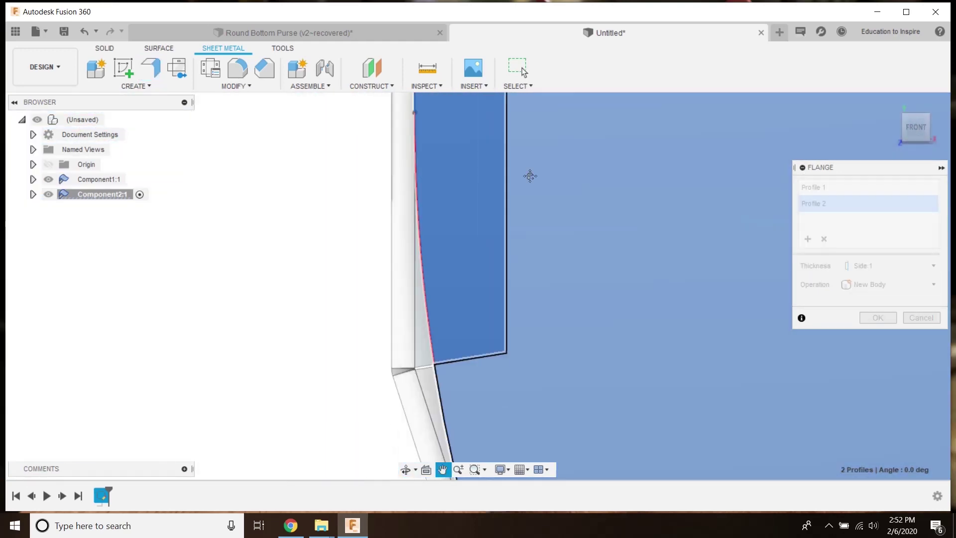
pyautogui.moveTo(530, 176); pyautogui.dragTo(523, 179, button='middle')
pyautogui.scroll(3, 435, 235)
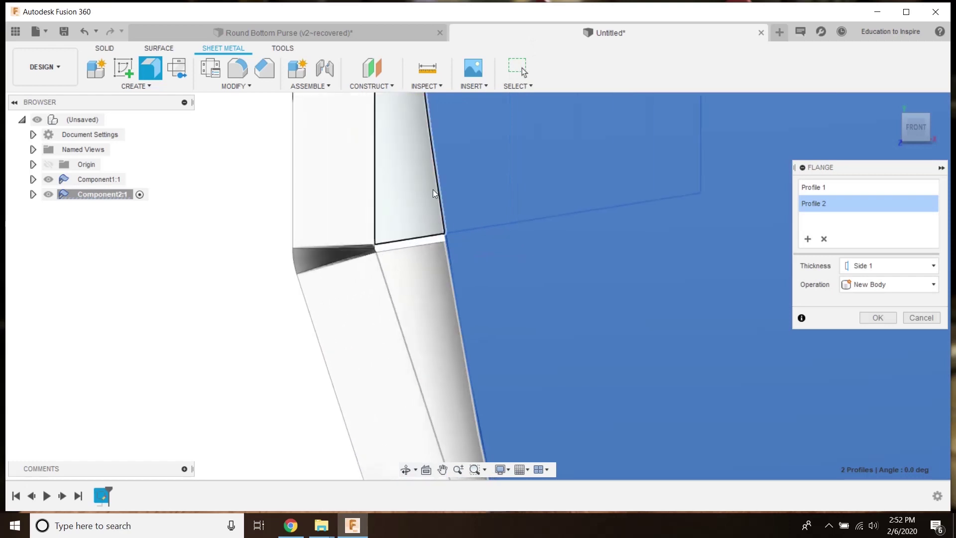
pyautogui.scroll(3, 434, 193)
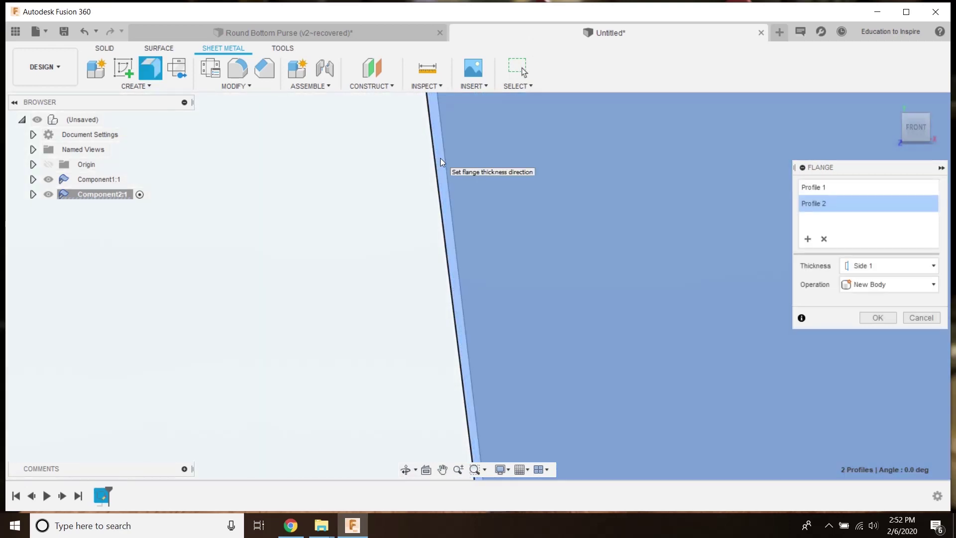
pyautogui.click(441, 158)
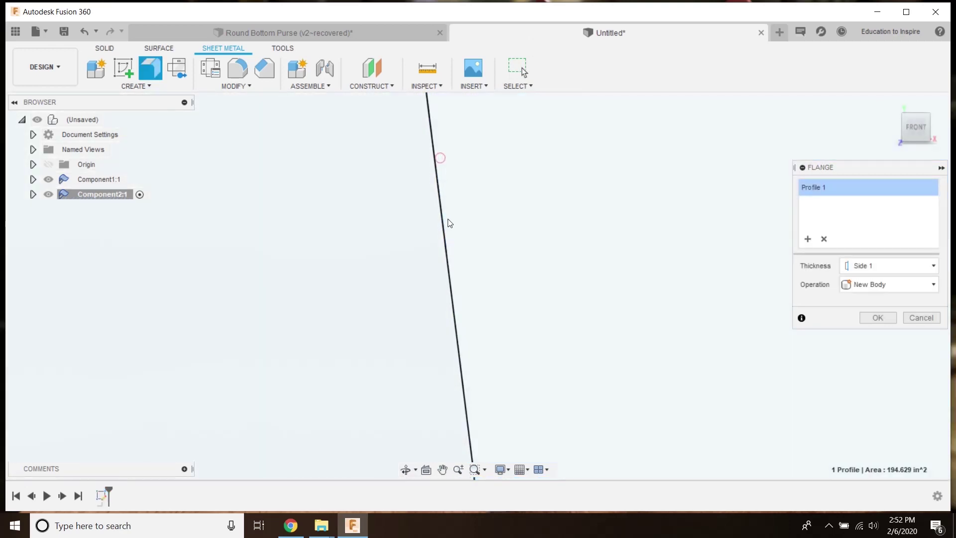
pyautogui.click(448, 212)
pyautogui.moveTo(450, 210); pyautogui.dragTo(531, 229, button='middle')
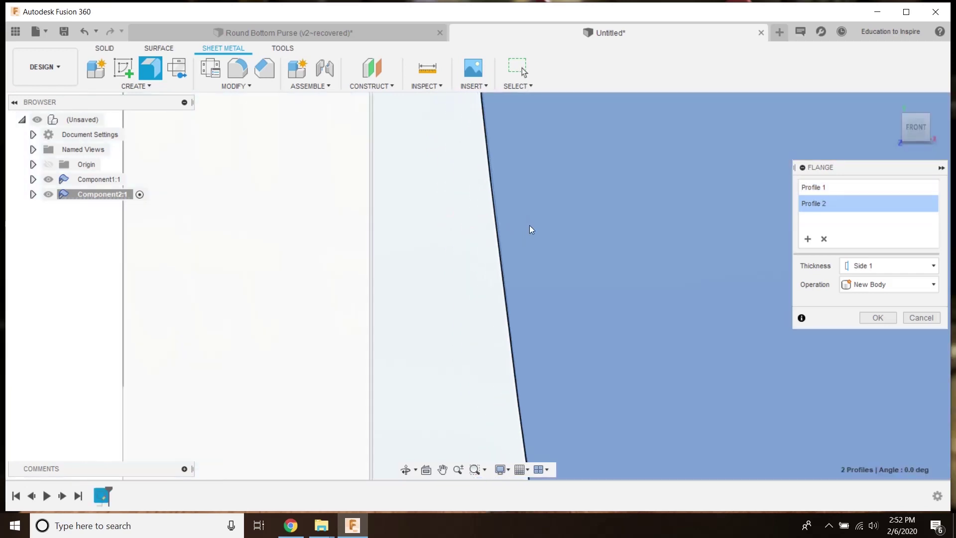
pyautogui.scroll(-5, 618, 214)
pyautogui.moveTo(621, 202); pyautogui.dragTo(380, 250, button='middle')
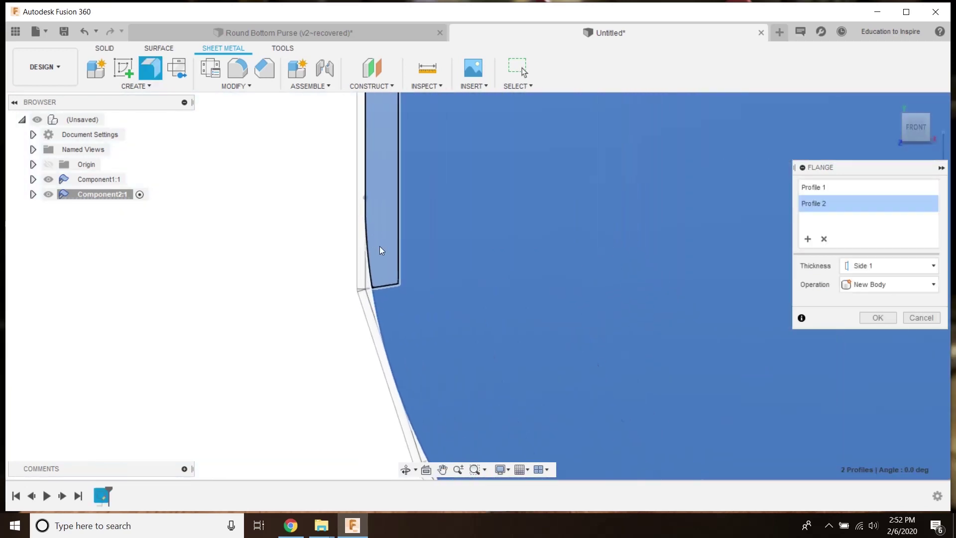
pyautogui.scroll(-5, 435, 235)
pyautogui.scroll(-2, 480, 232)
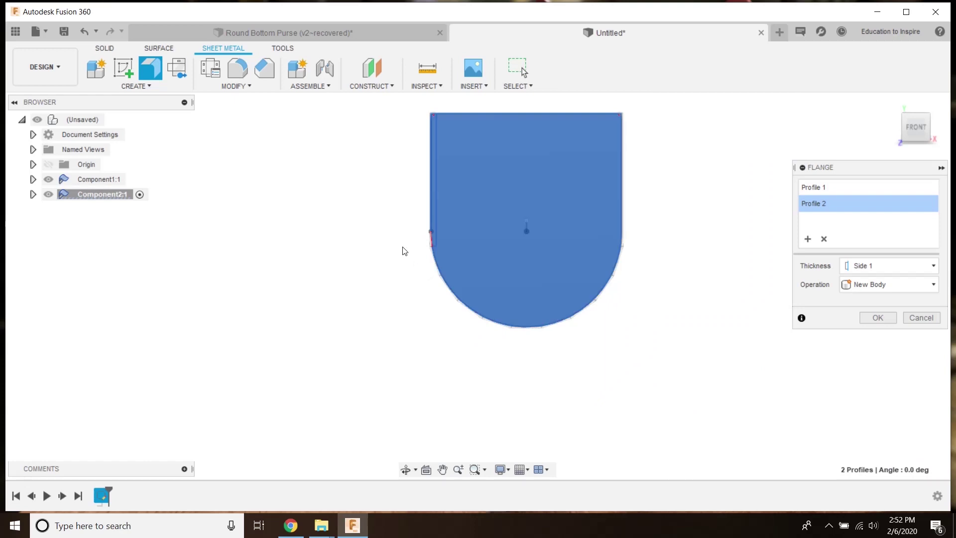
pyautogui.scroll(5, 436, 238)
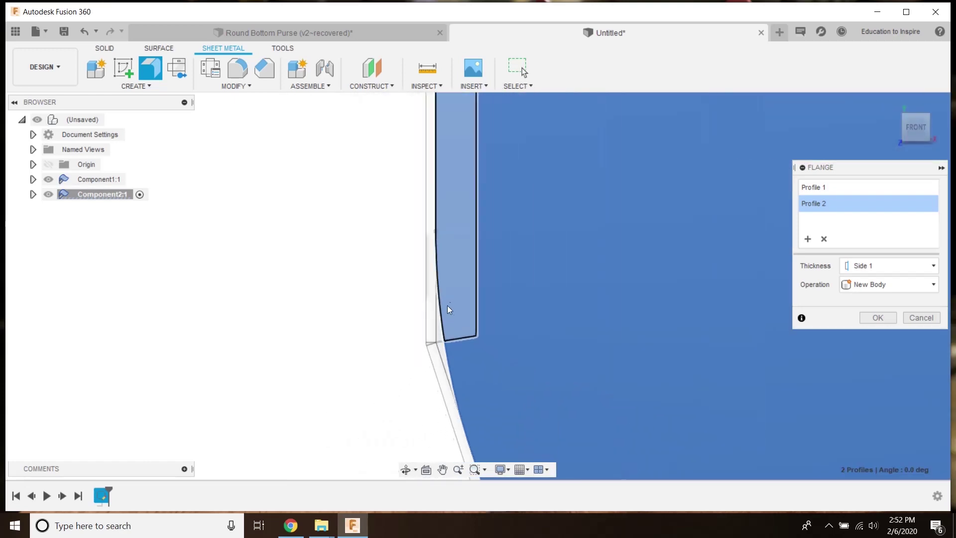
pyautogui.scroll(-6, 448, 306)
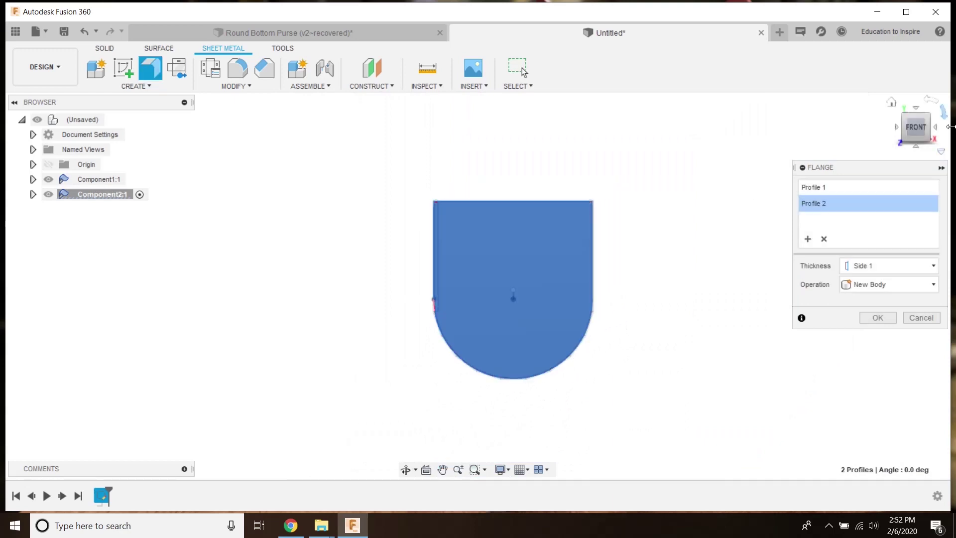
# Set the flange thickness to Side 1 after trying Side 2, and create the new body.
pyautogui.click(949, 126)
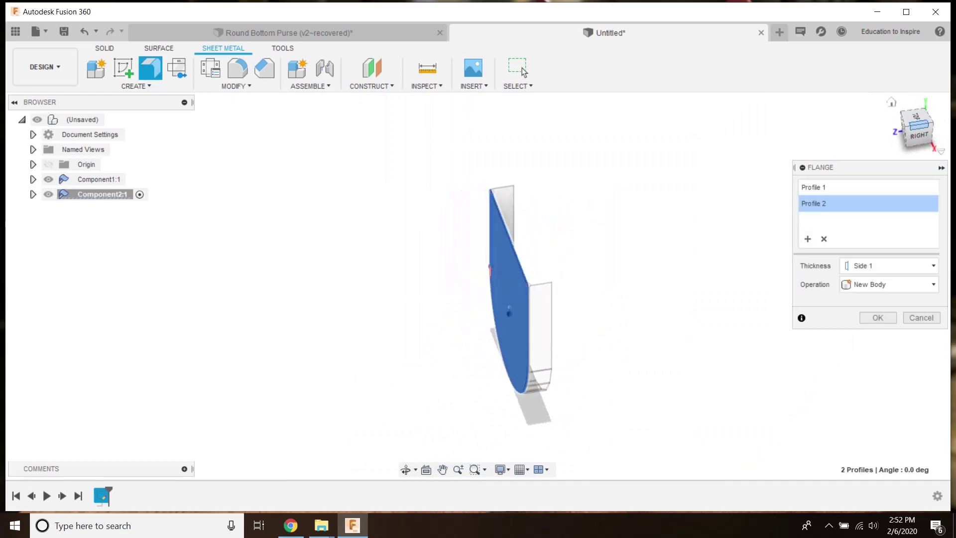
pyautogui.scroll(10, 509, 313)
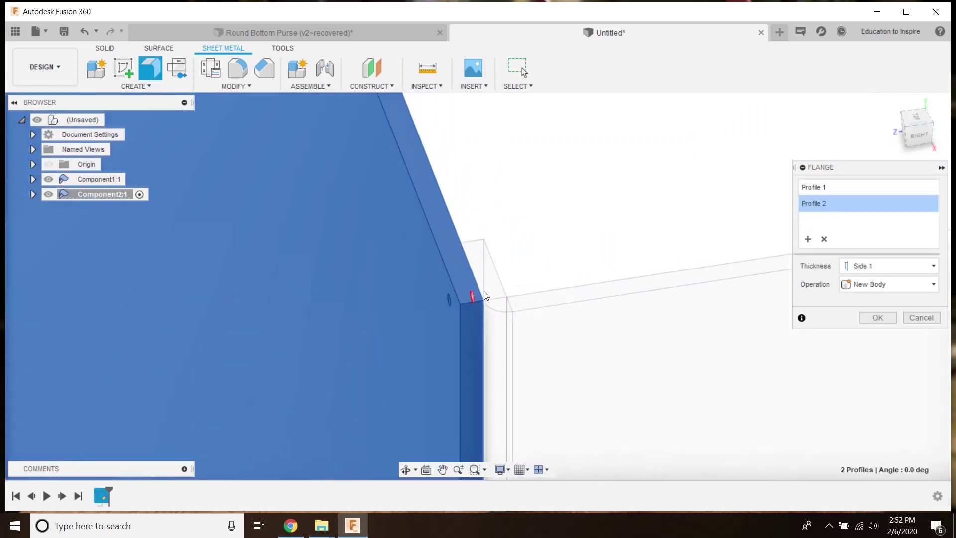
pyautogui.scroll(2, 484, 294)
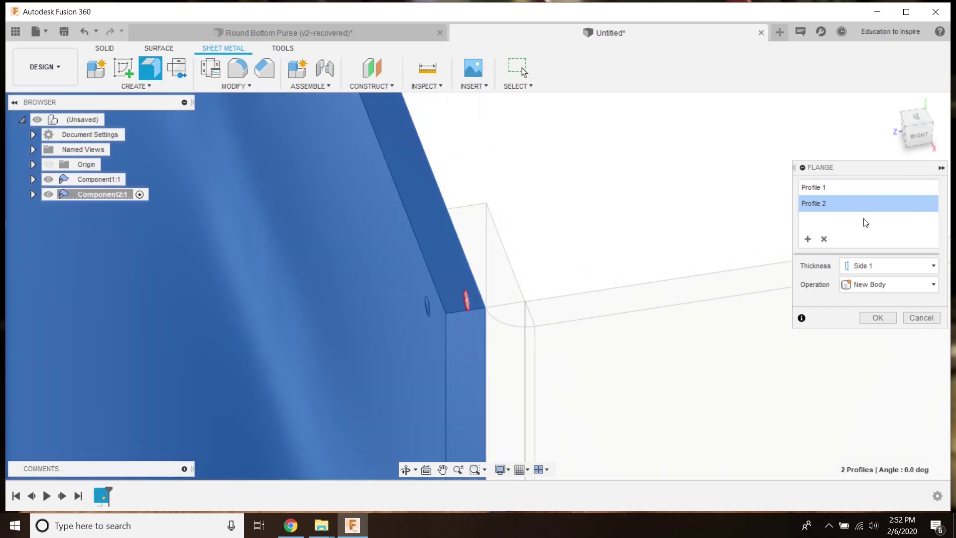
pyautogui.click(867, 265)
pyautogui.click(865, 282)
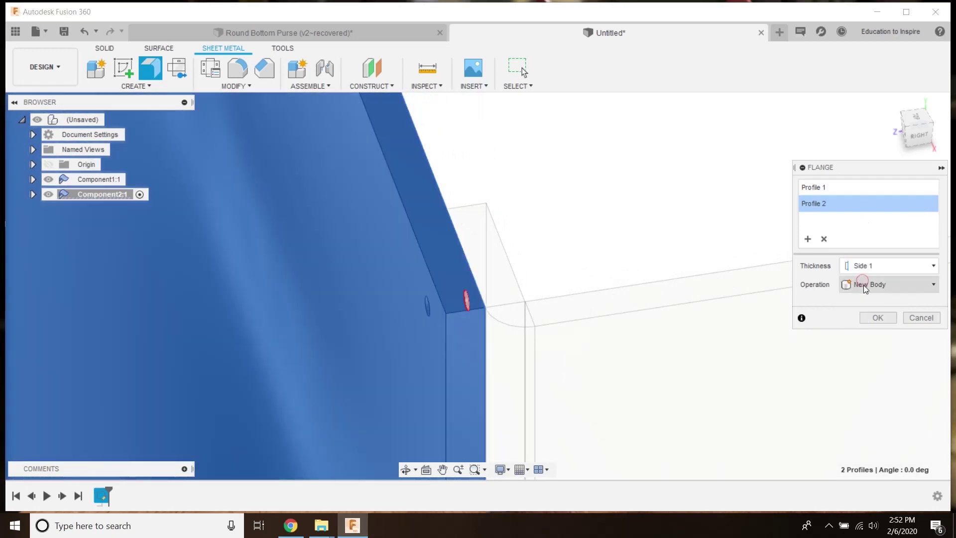
pyautogui.click(865, 271)
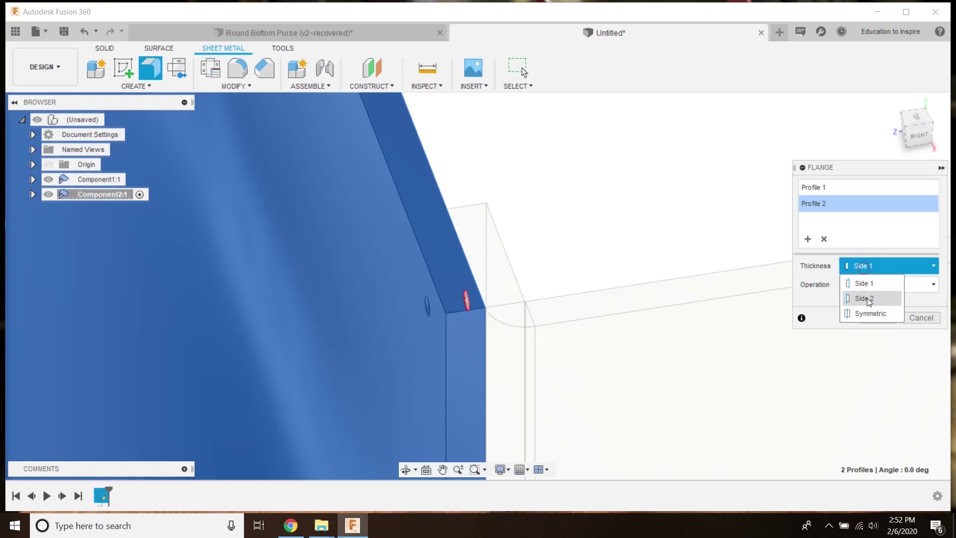
pyautogui.click(866, 298)
pyautogui.click(871, 264)
pyautogui.click(864, 283)
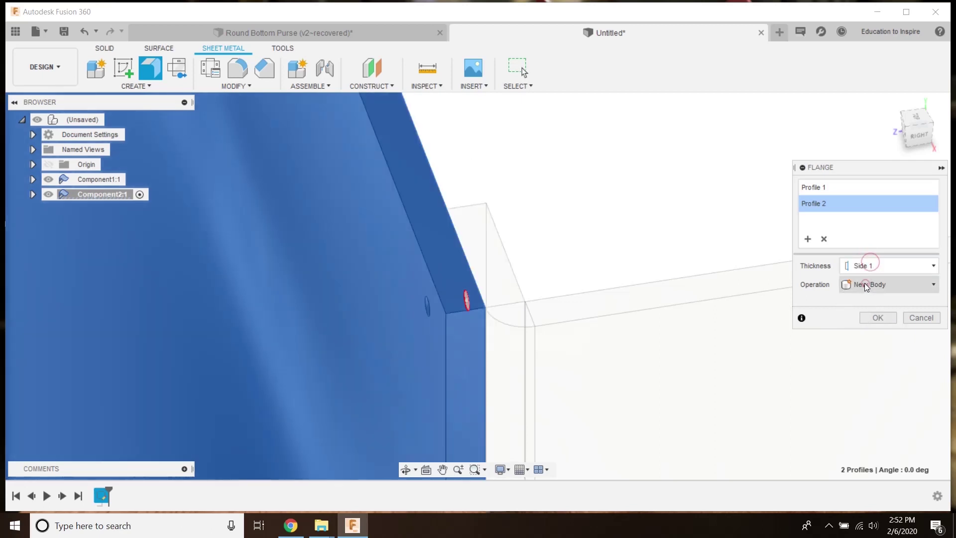
pyautogui.click(877, 318)
# Start a Pattern on Path with the stitch hole as the object to repeat.
pyautogui.click(613, 191)
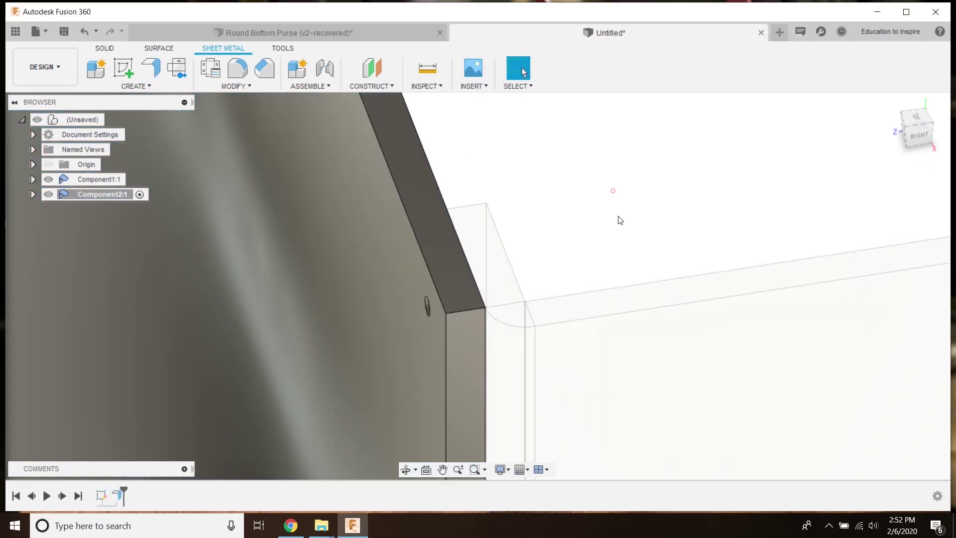
pyautogui.scroll(-5, 598, 259)
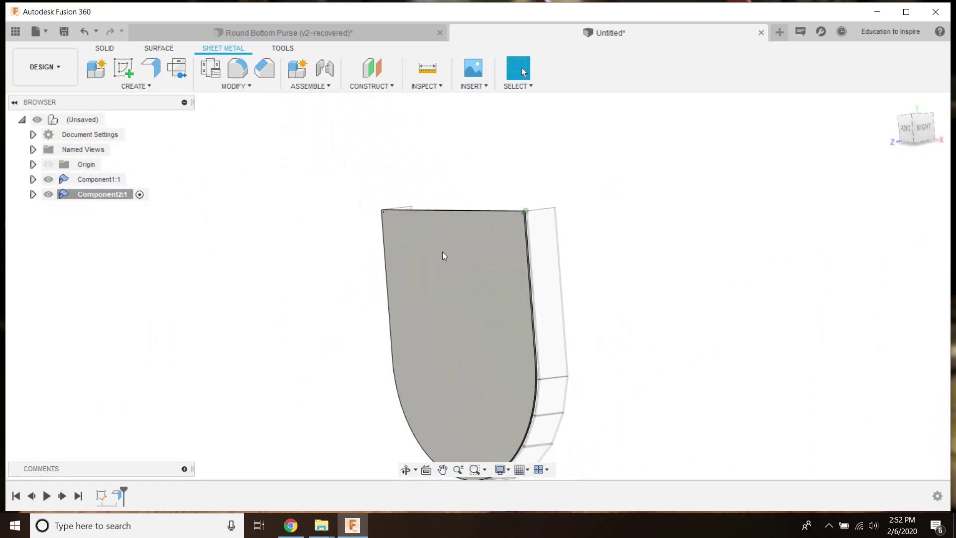
pyautogui.scroll(8, 443, 253)
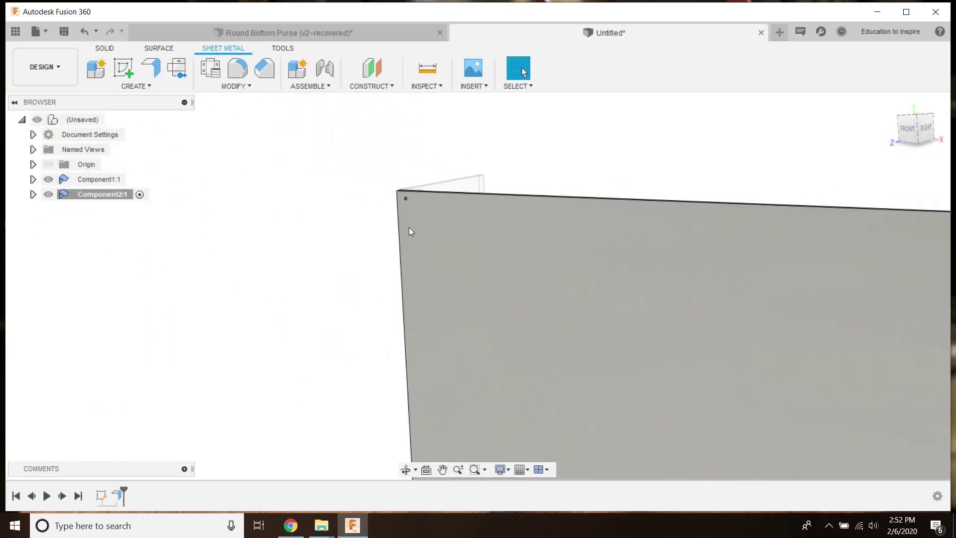
pyautogui.scroll(3, 430, 229)
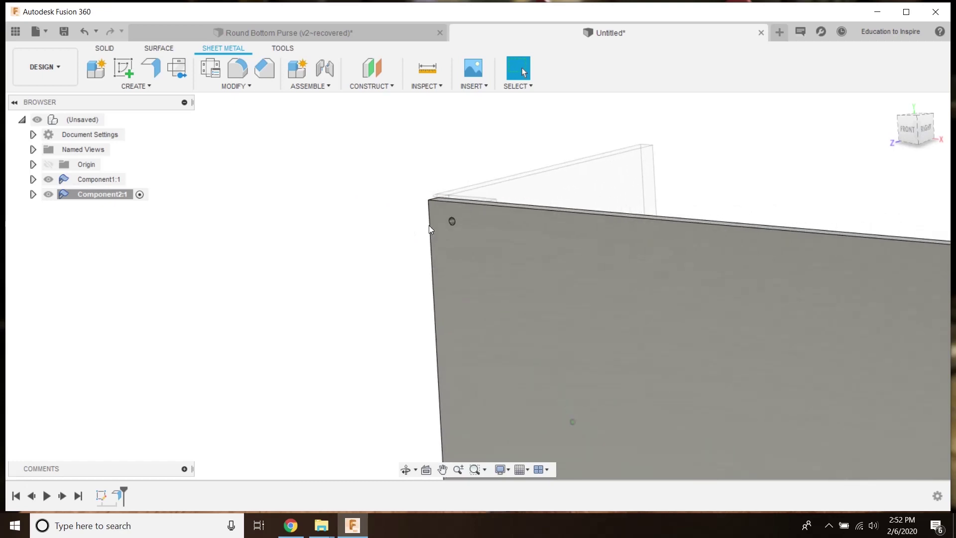
pyautogui.click(134, 87)
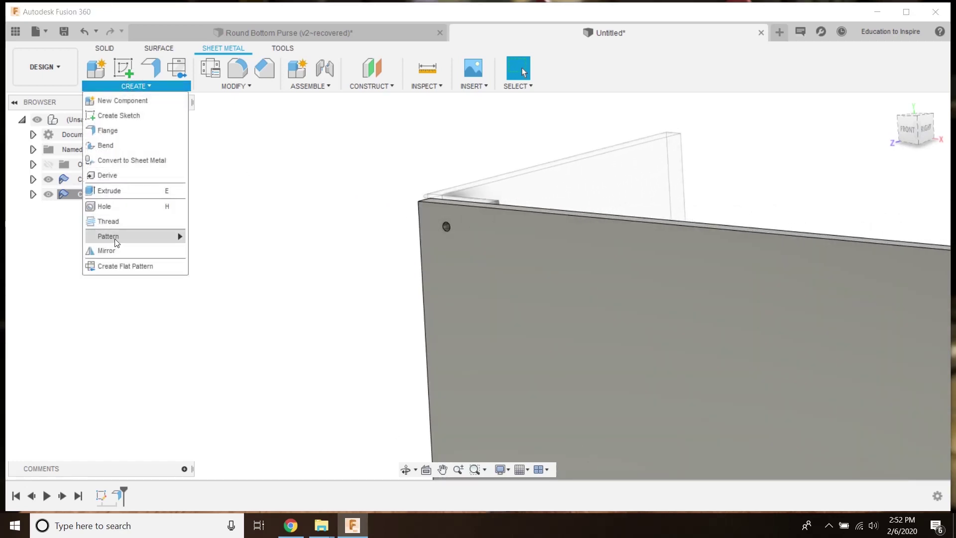
pyautogui.moveTo(120, 236)
pyautogui.click(235, 265)
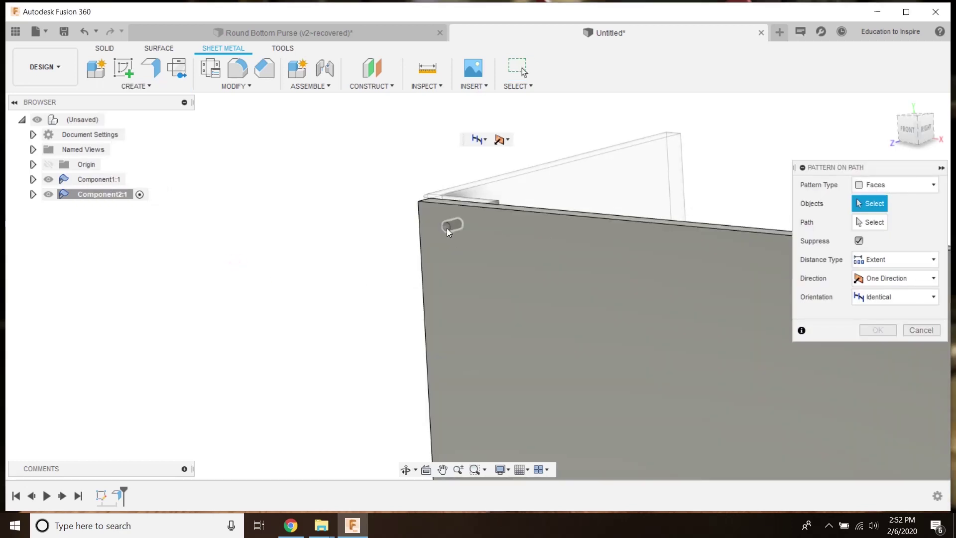
pyautogui.click(447, 227)
# Use the panel's left edge as the path and stretch the pattern to 3 copies over 1.709 in.
pyautogui.click(875, 231)
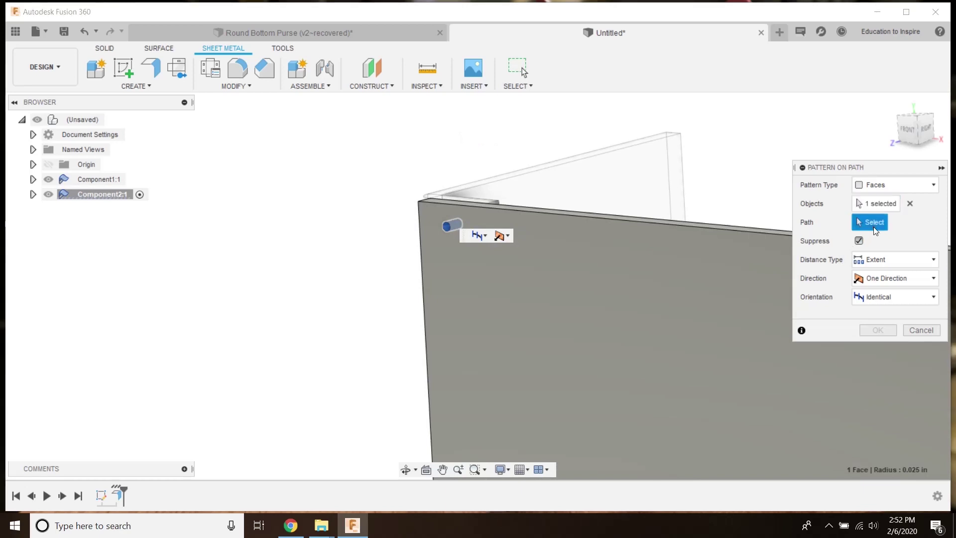
pyautogui.click(427, 323)
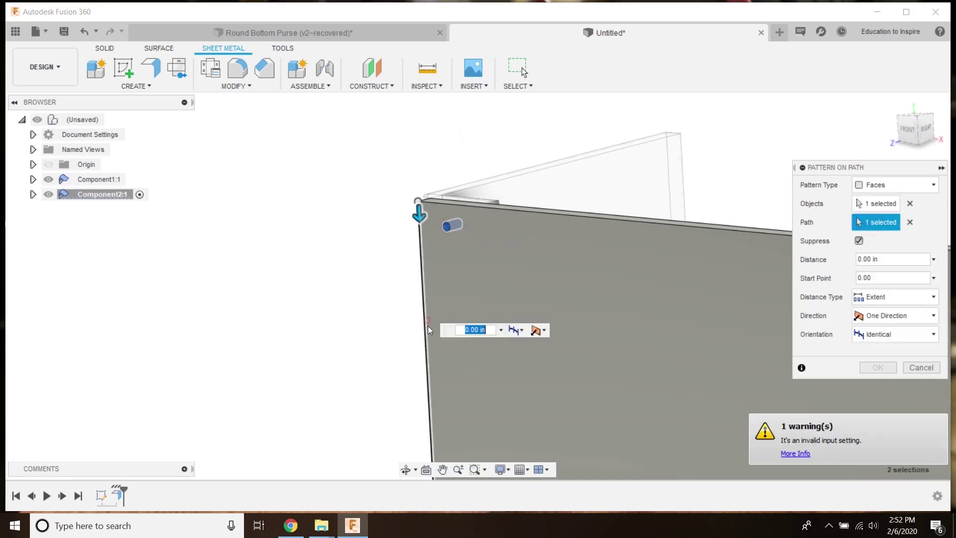
pyautogui.scroll(-5, 591, 366)
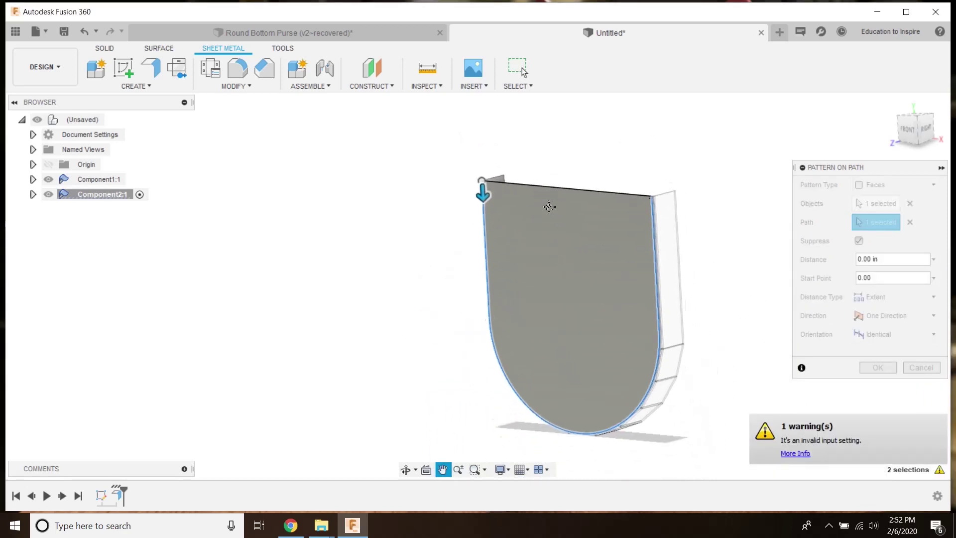
pyautogui.click(918, 128)
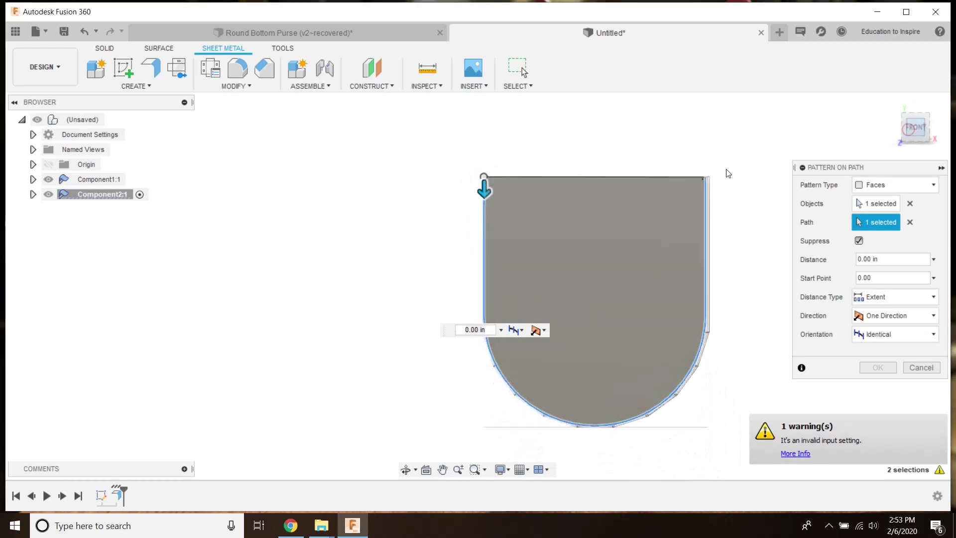
pyautogui.scroll(3, 425, 193)
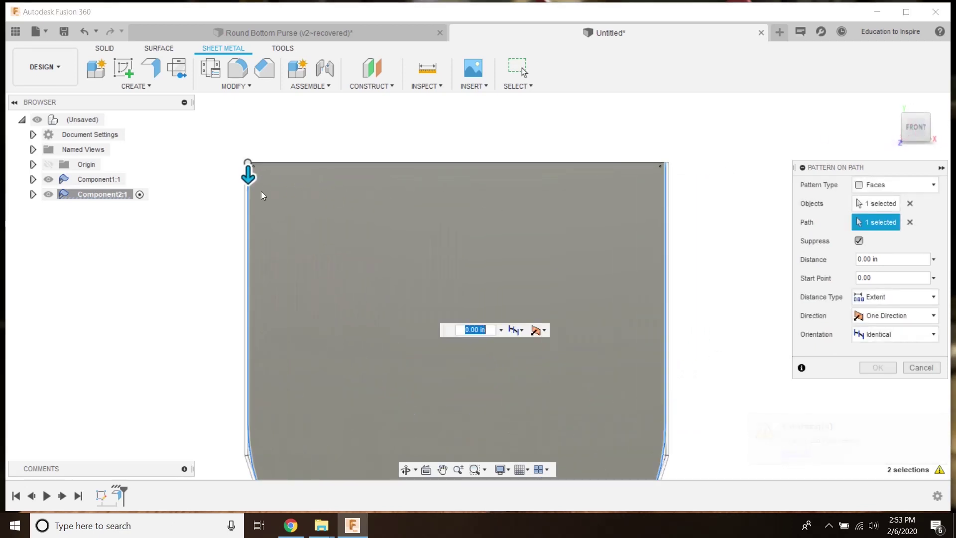
pyautogui.moveTo(249, 178); pyautogui.dragTo(248, 225)
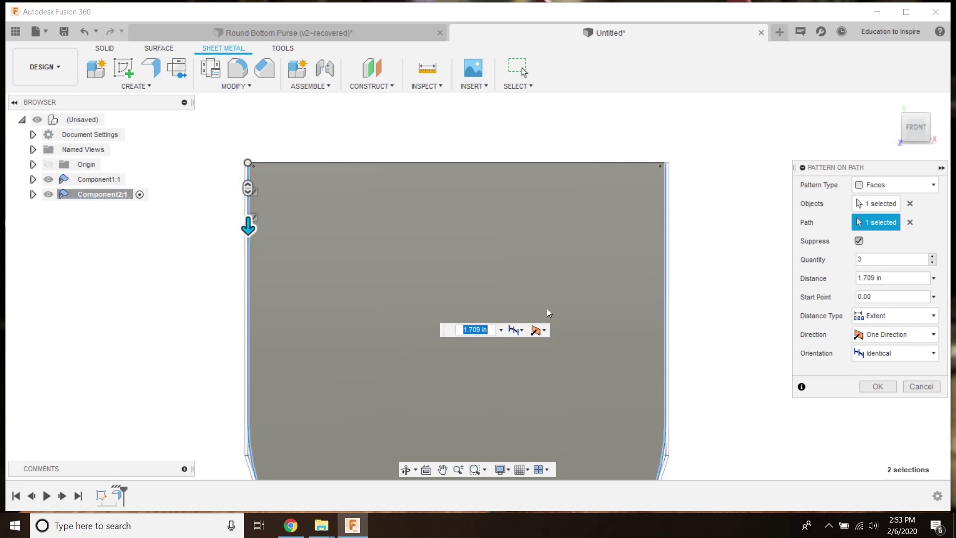
pyautogui.click(871, 316)
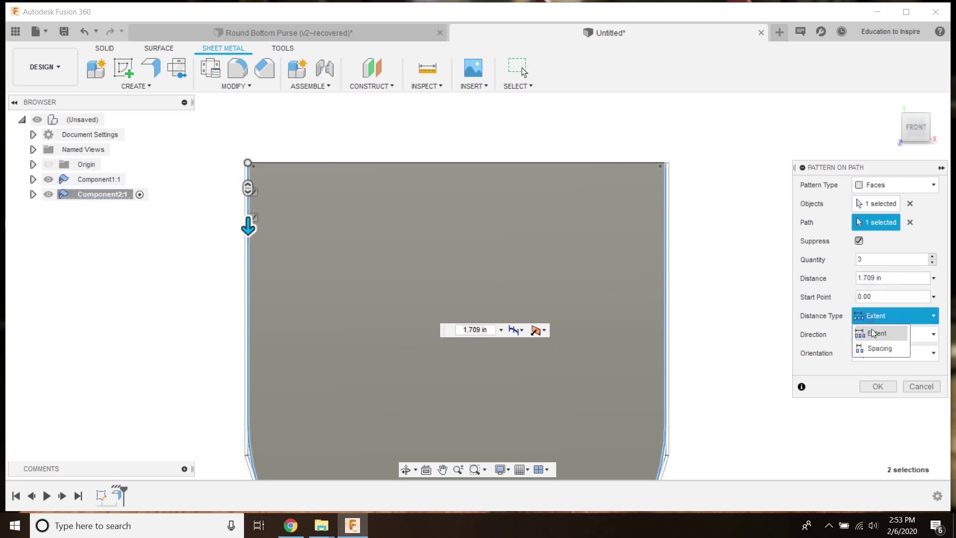
# Switch the pattern's distance type to Spacing and its orientation to Path Direction.
pyautogui.click(877, 350)
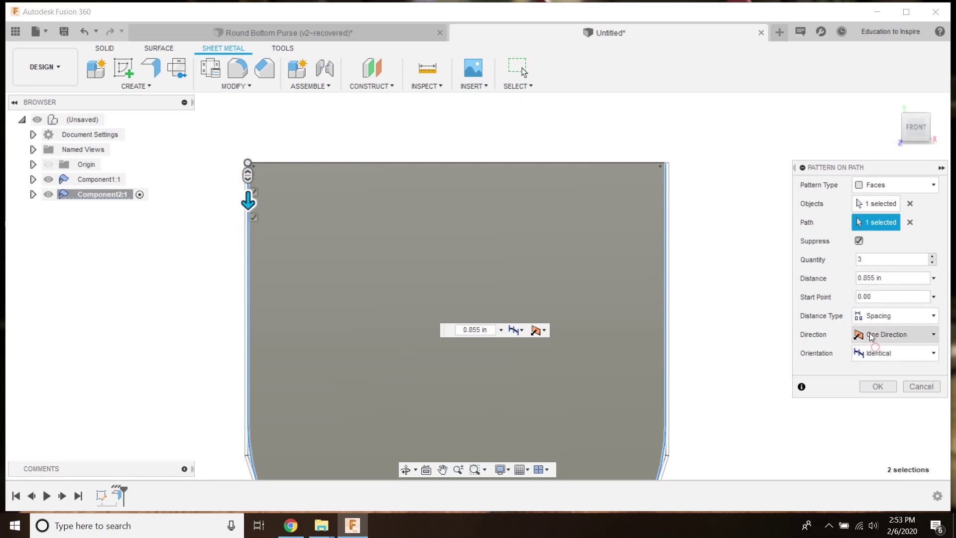
pyautogui.click(870, 258)
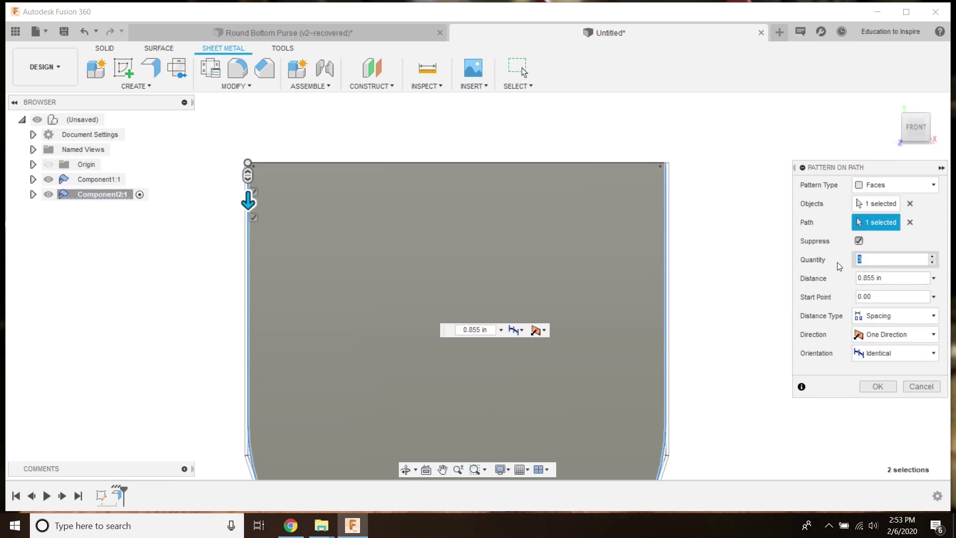
pyautogui.write('60')
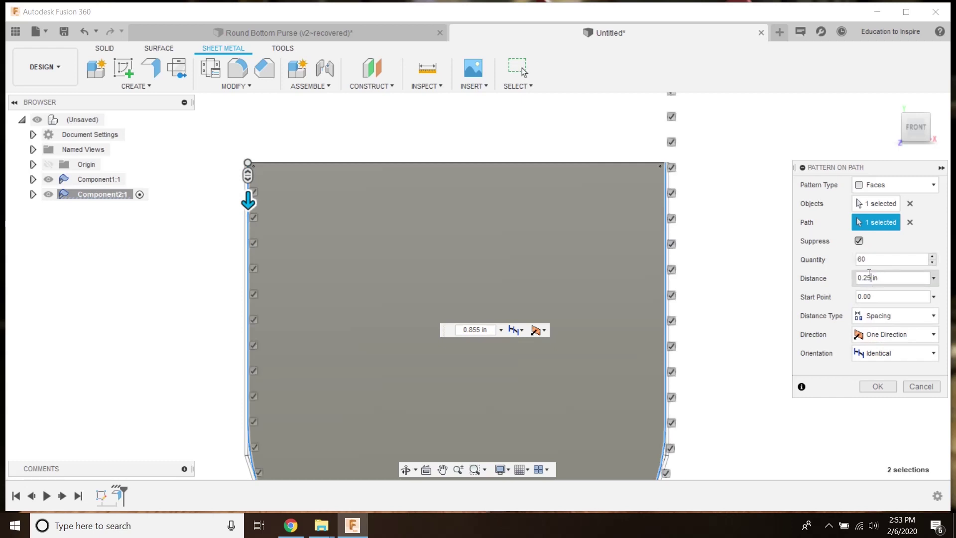
pyautogui.scroll(-5, 724, 279)
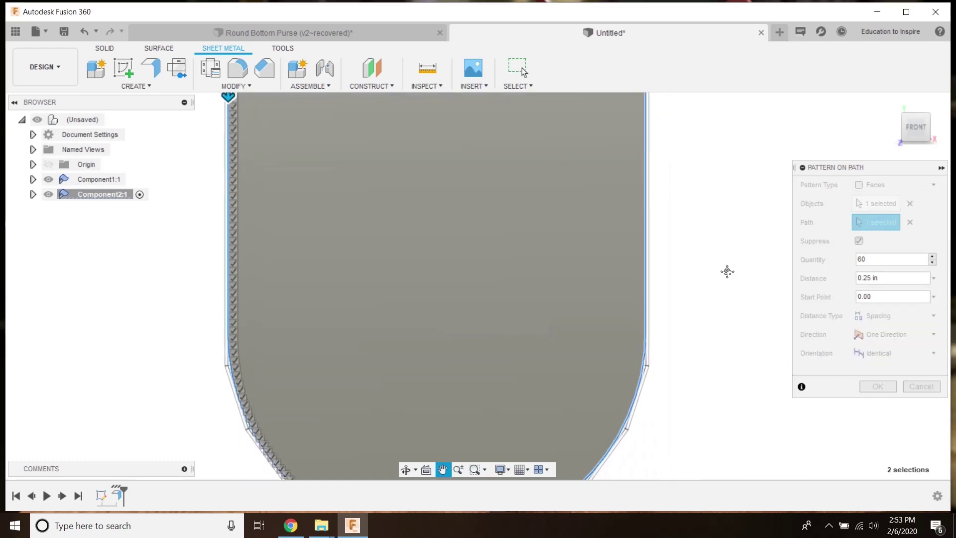
pyautogui.click(877, 353)
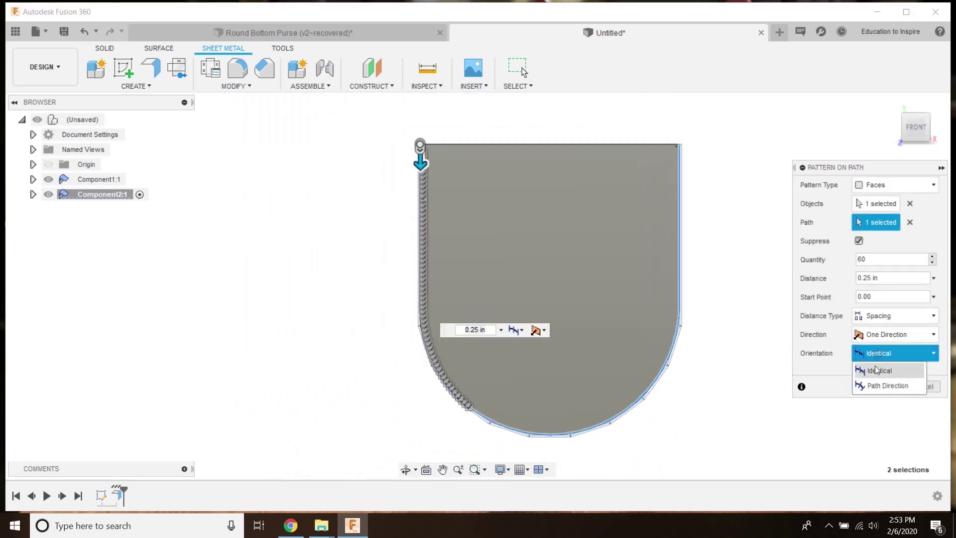
pyautogui.click(873, 382)
pyautogui.click(872, 385)
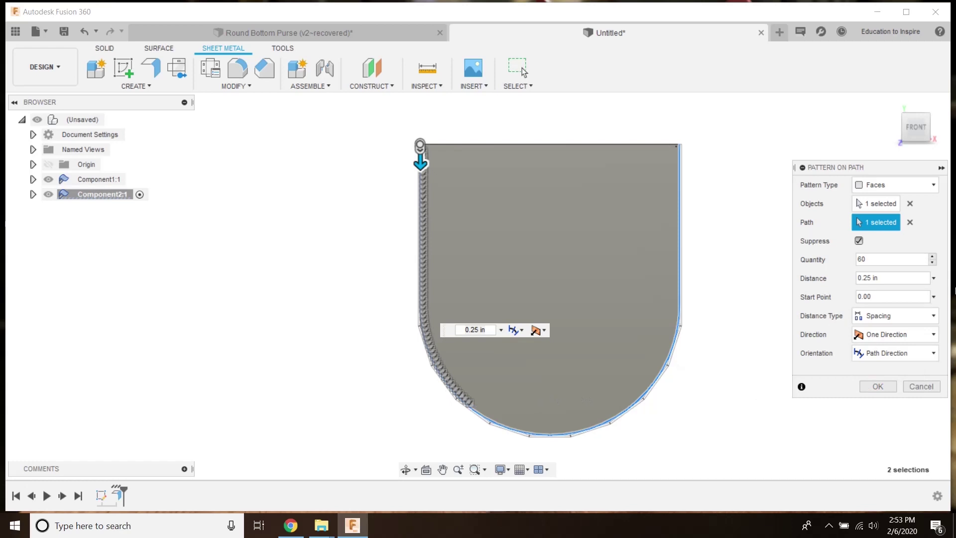
# Set 0.25 in spacing between holes and adjust the quantity to 157.
pyautogui.click(877, 261)
pyautogui.write('60')
pyautogui.press('Return')
pyautogui.write('120')
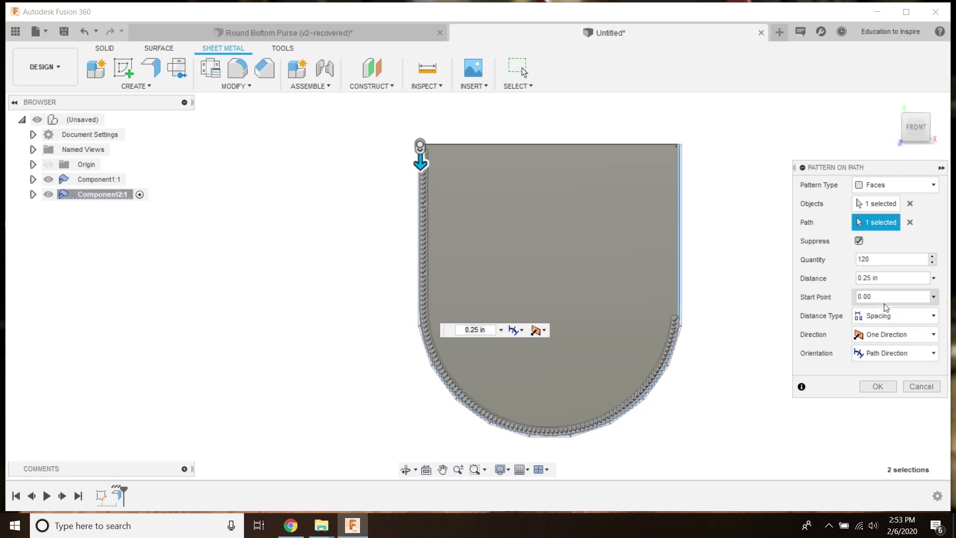
pyautogui.write('7')
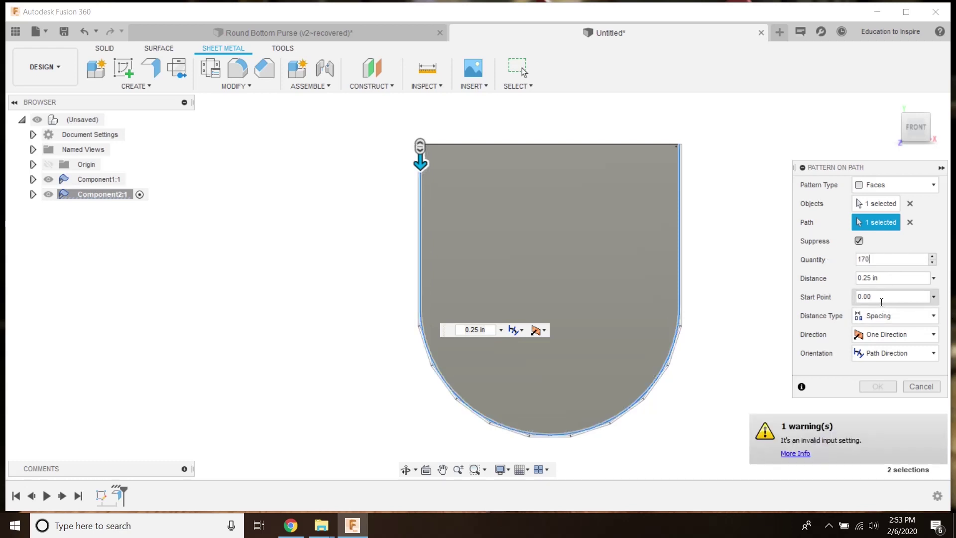
pyautogui.write('0')
pyautogui.scroll(-3, 740, 244)
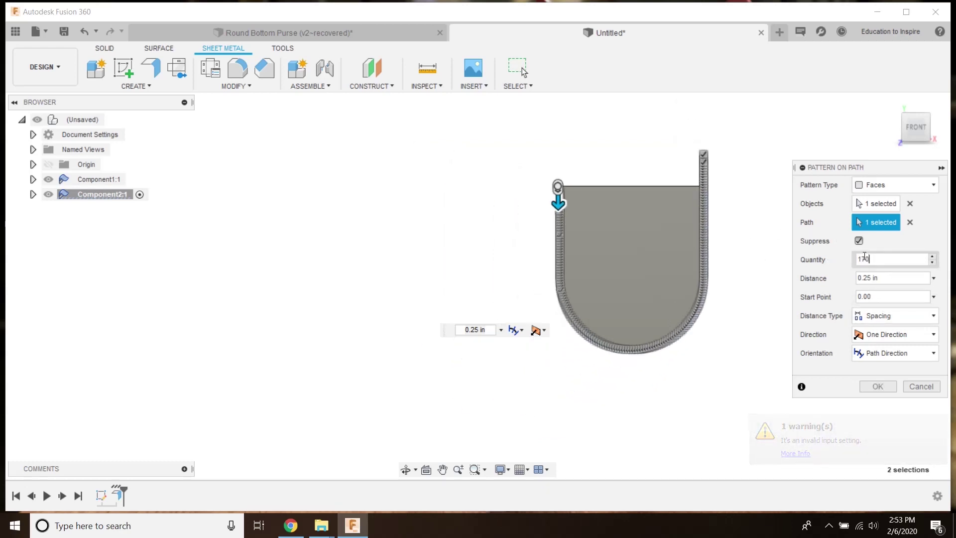
pyautogui.write('6')
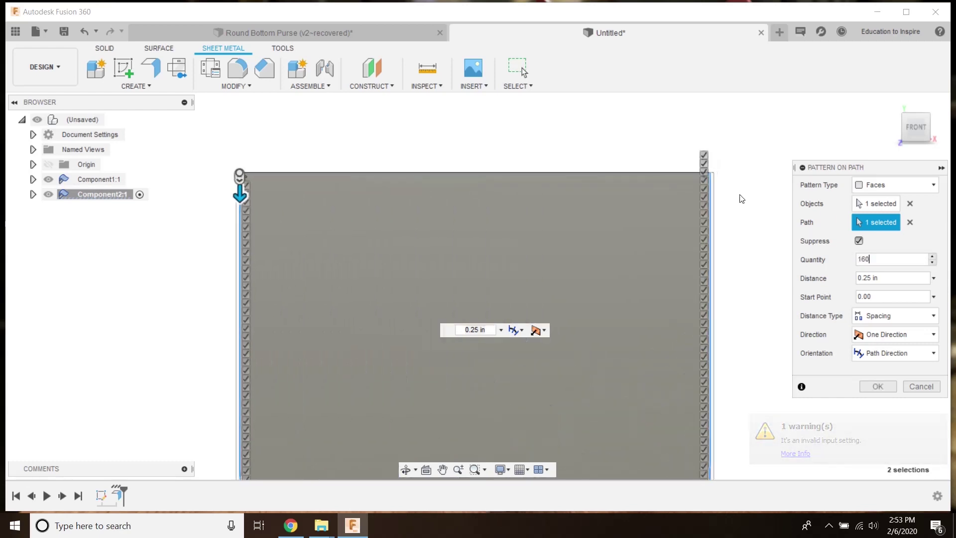
pyautogui.scroll(5, 705, 184)
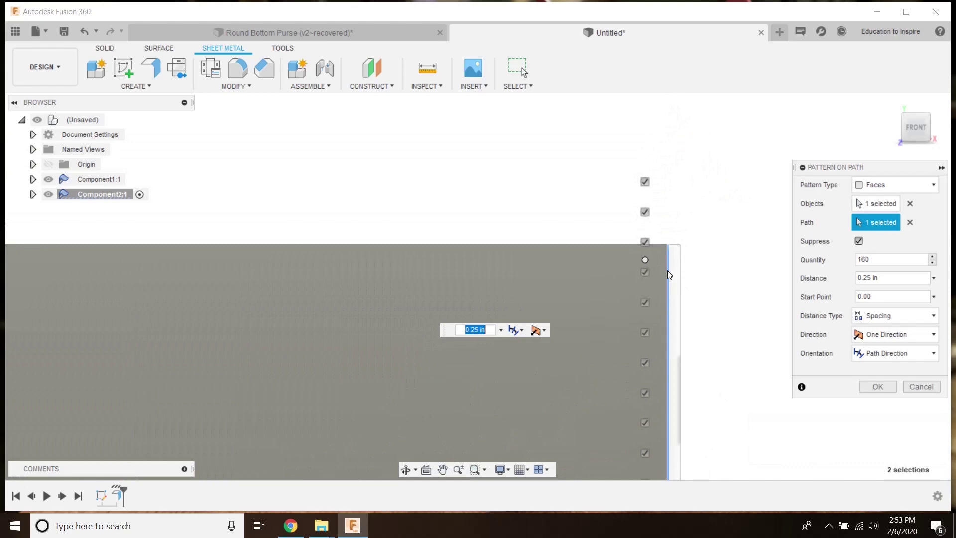
pyautogui.scroll(2, 663, 264)
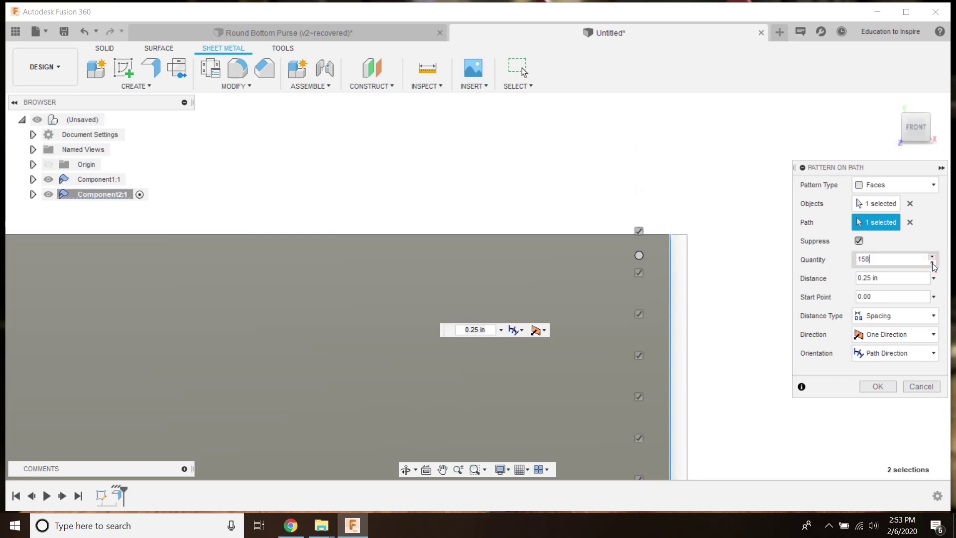
pyautogui.click(933, 263)
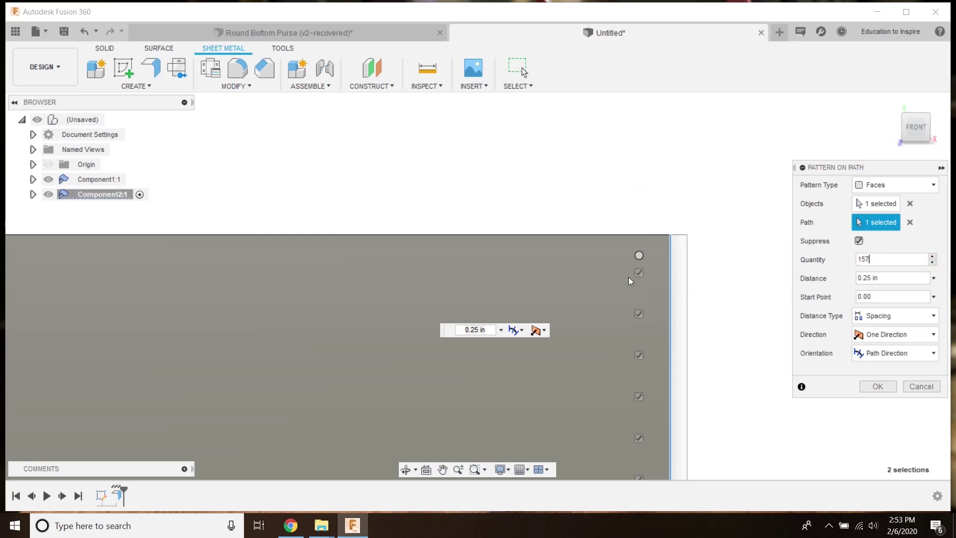
pyautogui.scroll(2, 637, 273)
pyautogui.scroll(-2, 644, 269)
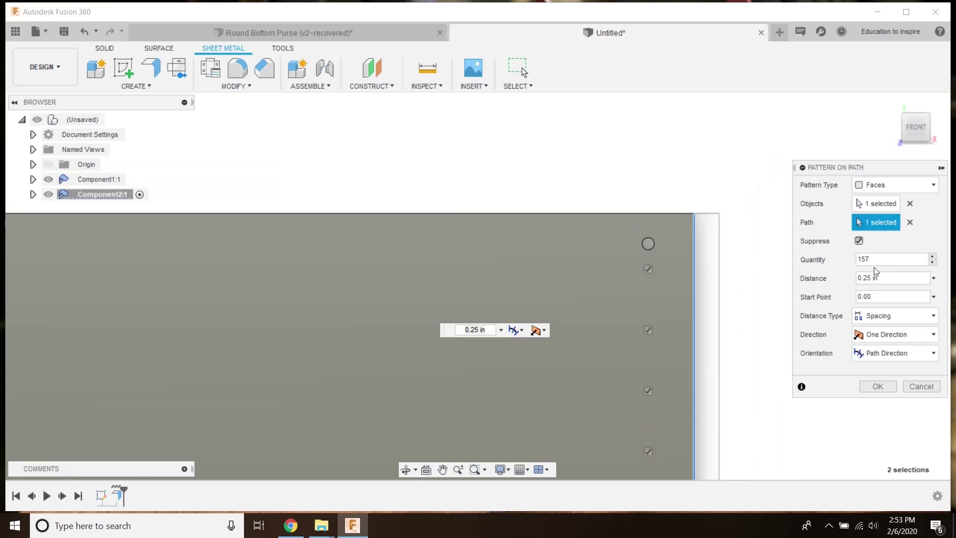
# Switch the pattern to Extent, lengthen it slightly along the edge, and apply the stitch-hole pattern.
pyautogui.click(883, 316)
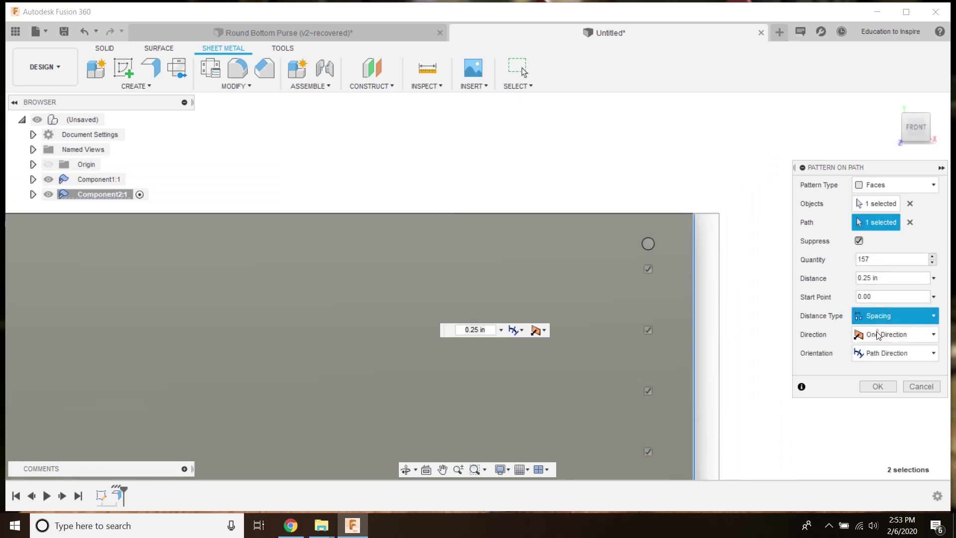
pyautogui.click(878, 332)
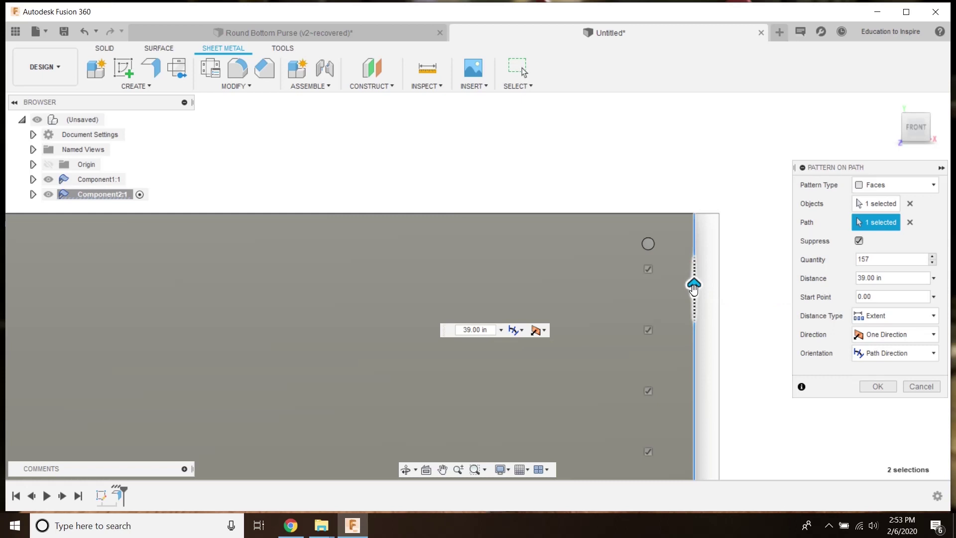
pyautogui.moveTo(694, 289); pyautogui.dragTo(696, 271)
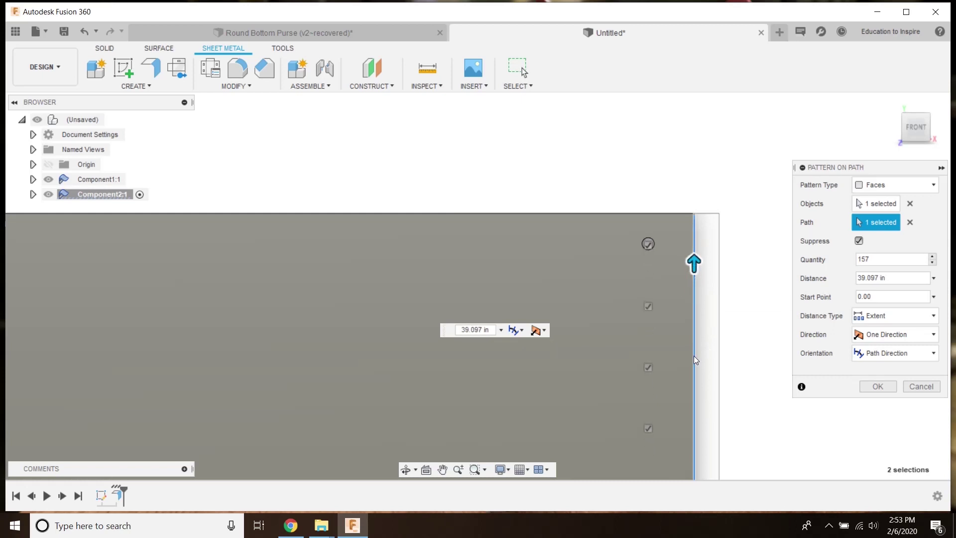
pyautogui.scroll(4, 669, 264)
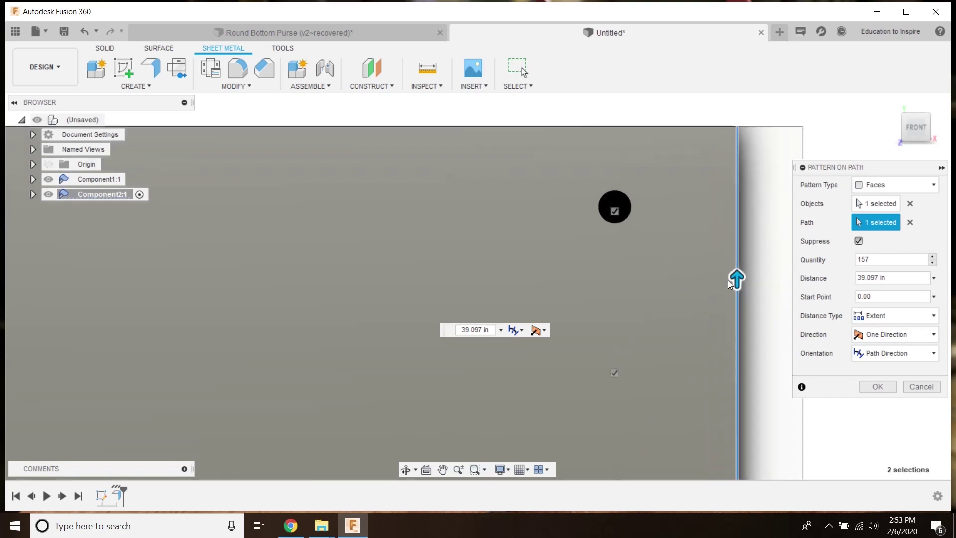
pyautogui.moveTo(738, 277); pyautogui.dragTo(738, 275)
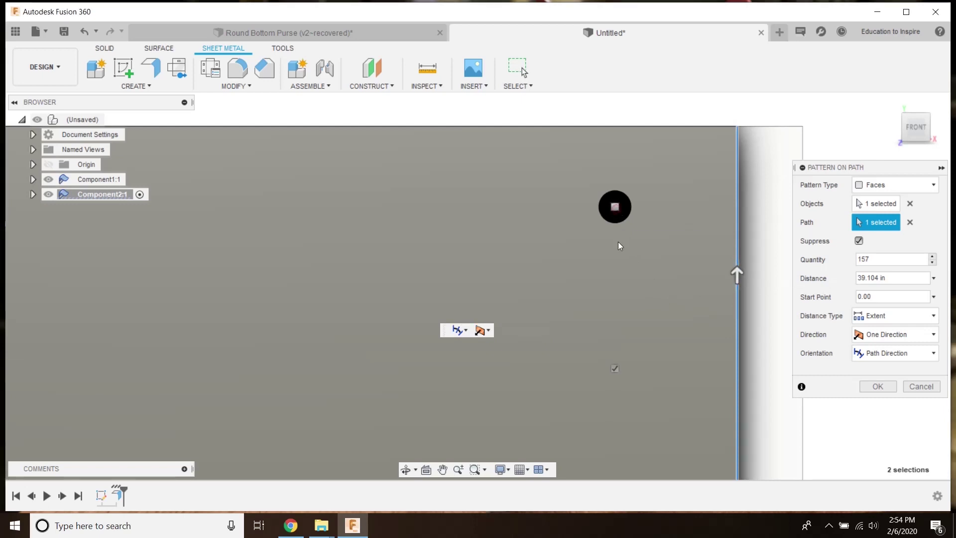
pyautogui.scroll(-10, 634, 257)
pyautogui.scroll(-5, 628, 338)
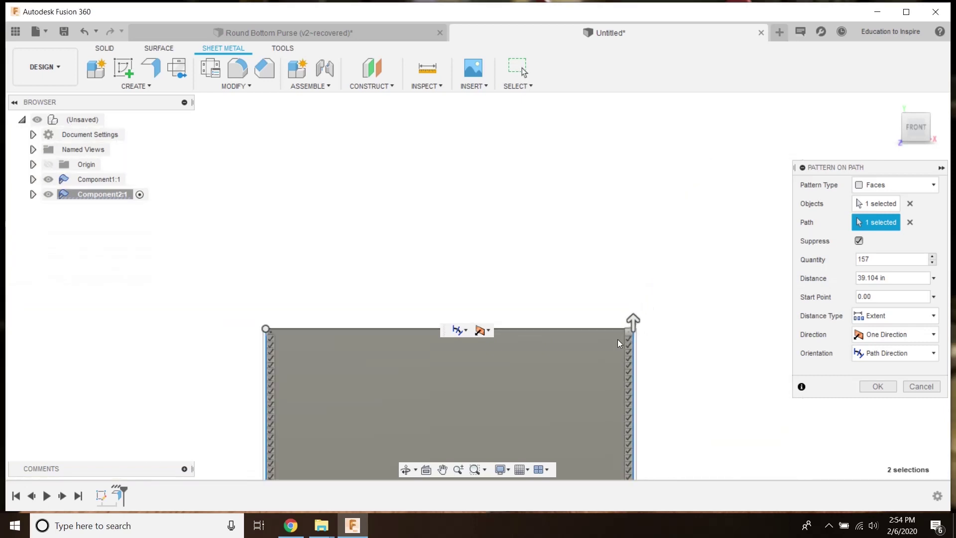
pyautogui.click(878, 387)
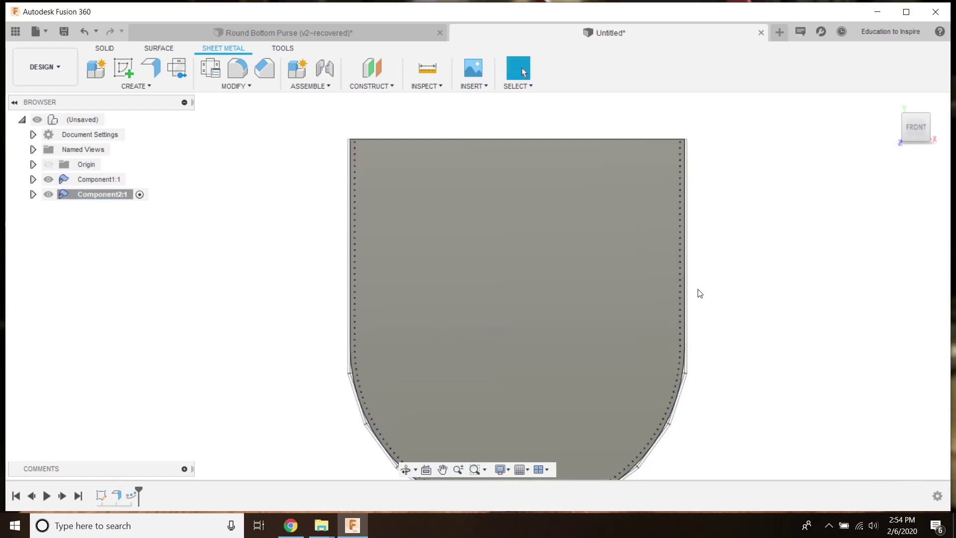
# Orbit and zoom to inspect the stitch holes along the panel's side edge.
pyautogui.keyDown('shift'); pyautogui.moveTo(708, 284); pyautogui.dragTo(623, 368, button='middle'); pyautogui.keyUp('shift')
pyautogui.scroll(5, 648, 371)
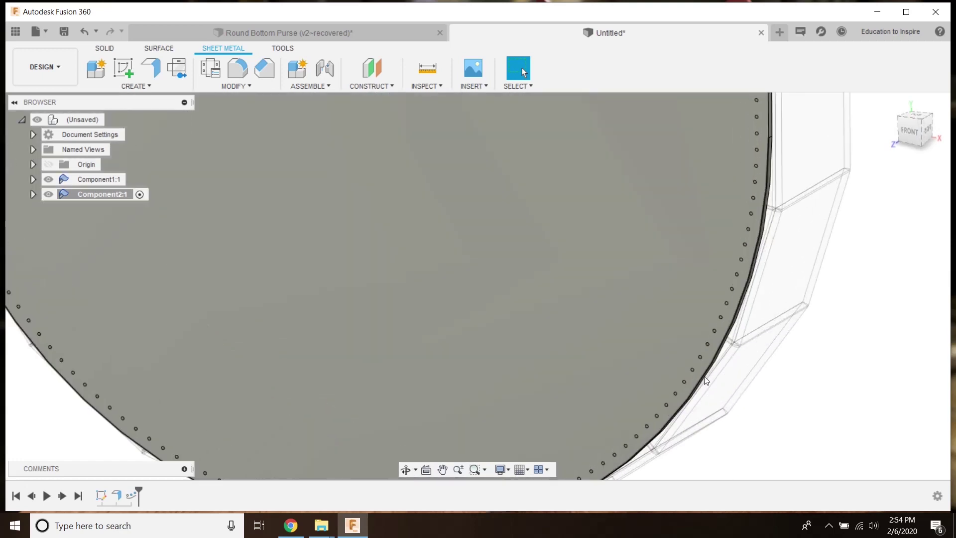
pyautogui.scroll(-5, 677, 361)
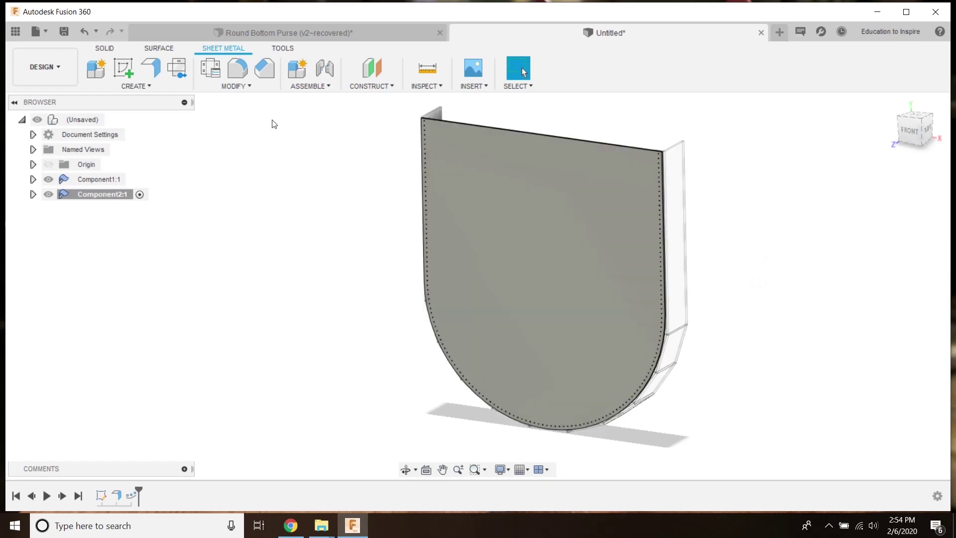
pyautogui.click(127, 72)
# Sketch on the panel's flat face, project the face into it, and select all the projected geometry.
pyautogui.click(448, 219)
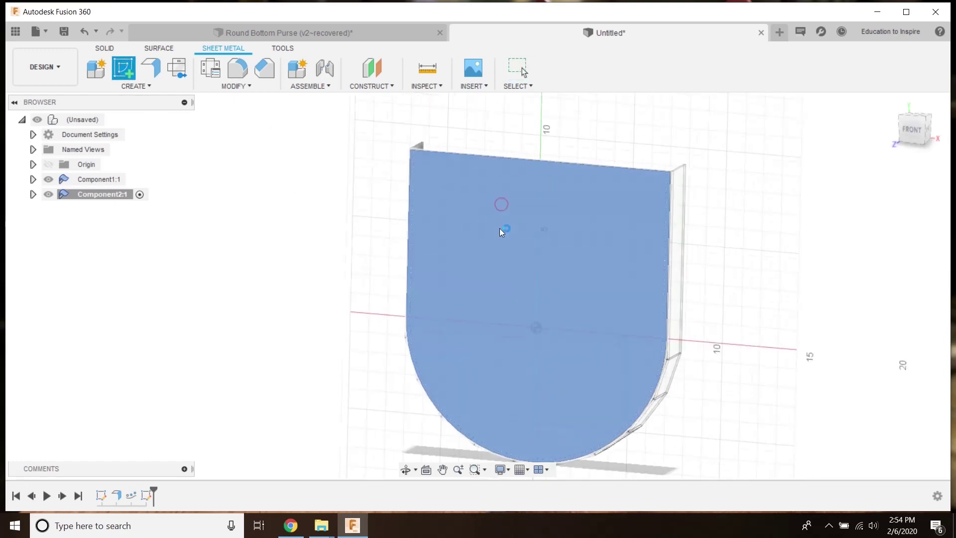
pyautogui.click(502, 228)
pyautogui.moveTo(509, 319)
pyautogui.mouseDown(button='middle')
pyautogui.moveTo(517, 286)
pyautogui.moveTo(487, 240)
pyautogui.mouseUp(button='middle')
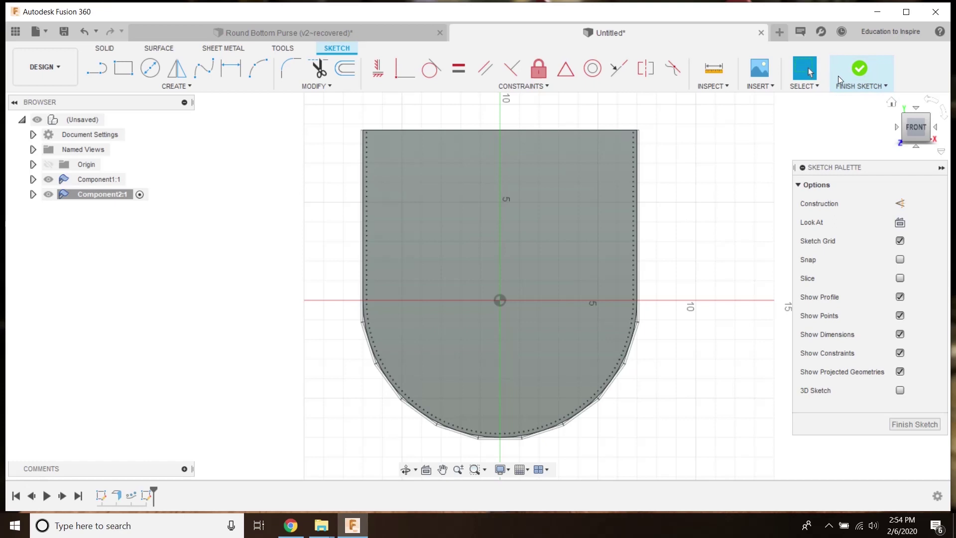
pyautogui.press('p')
pyautogui.click(585, 199)
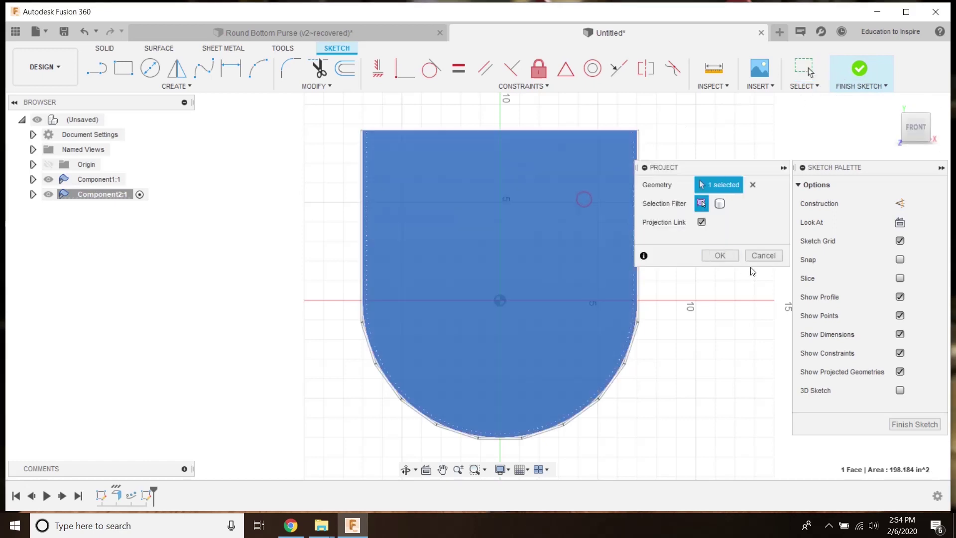
pyautogui.click(715, 255)
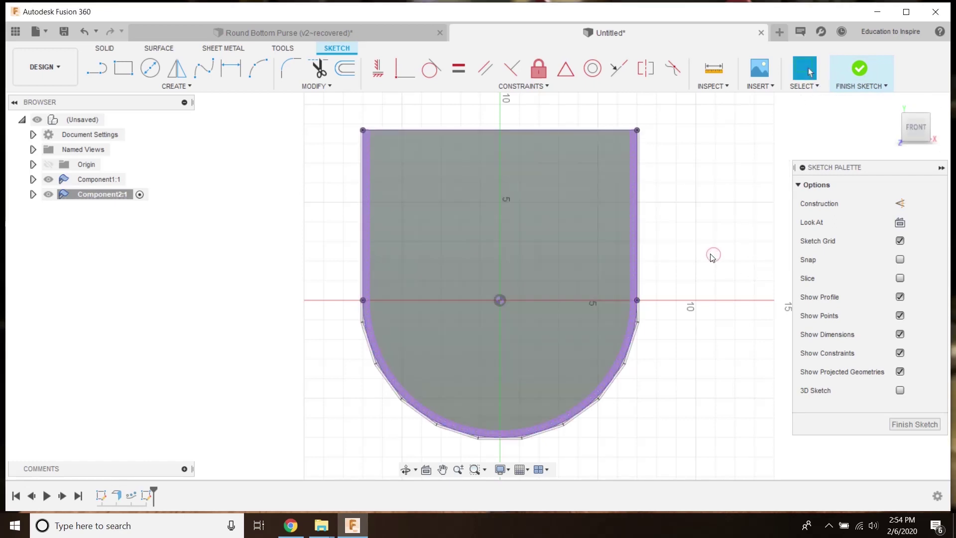
pyautogui.moveTo(331, 109); pyautogui.dragTo(673, 452)
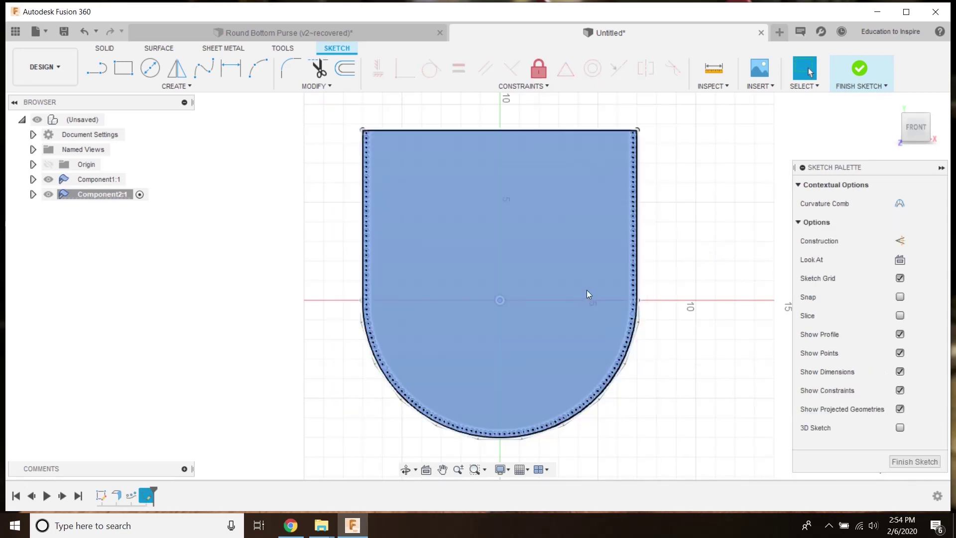
pyautogui.rightClick(597, 284)
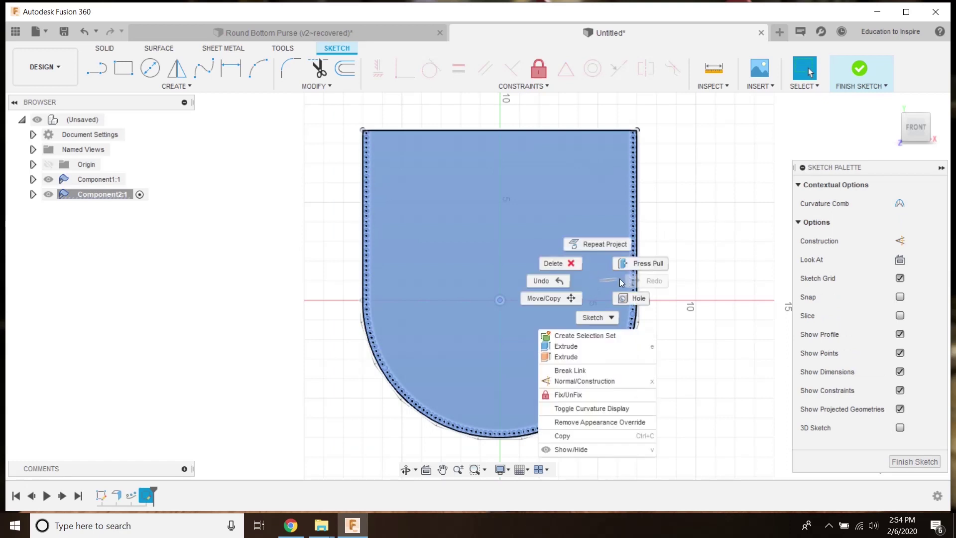
# Break the link to the projected geometry and hide Component2:1's bodies.
pyautogui.click(582, 371)
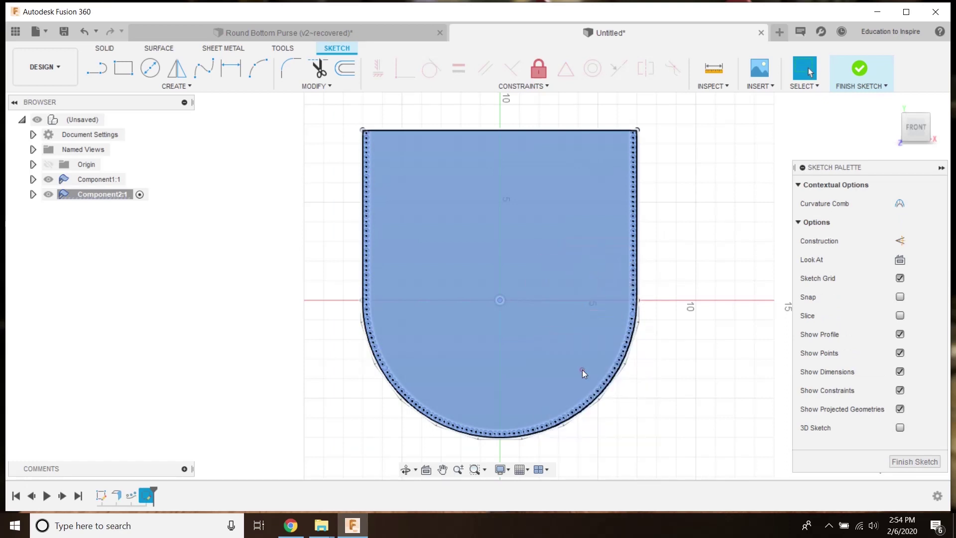
pyautogui.click(679, 257)
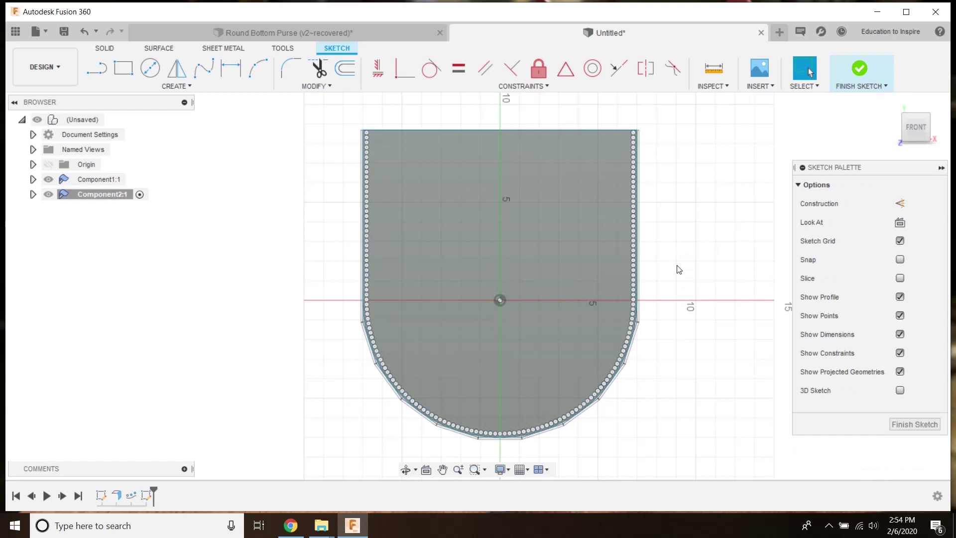
pyautogui.scroll(3, 590, 435)
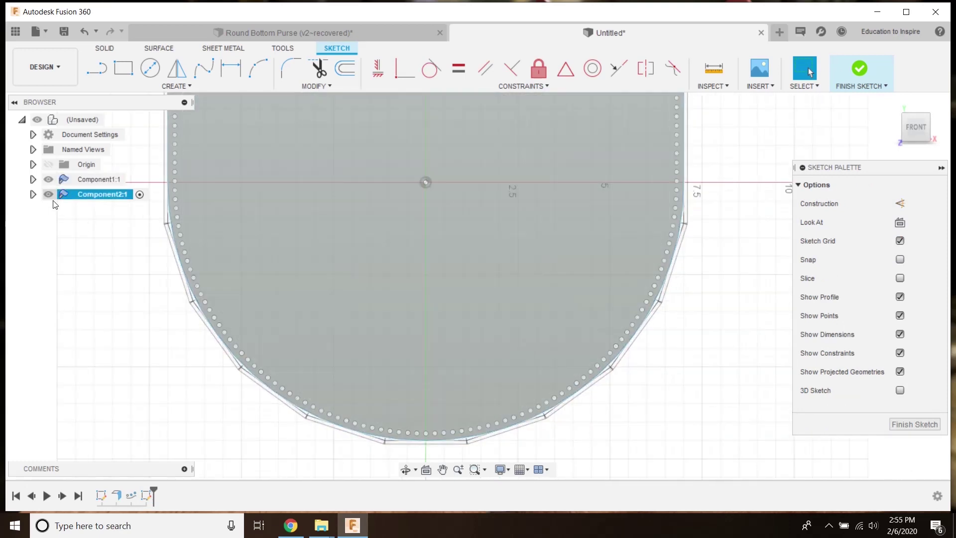
pyautogui.click(33, 194)
pyautogui.click(59, 240)
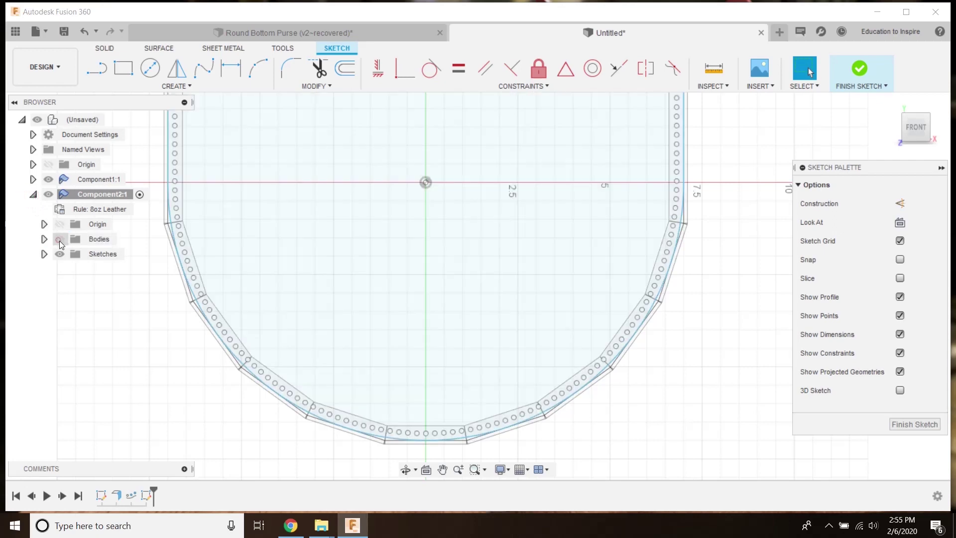
# Delete the outline's top line to leave an open U, then finish the sketch.
pyautogui.click(282, 401)
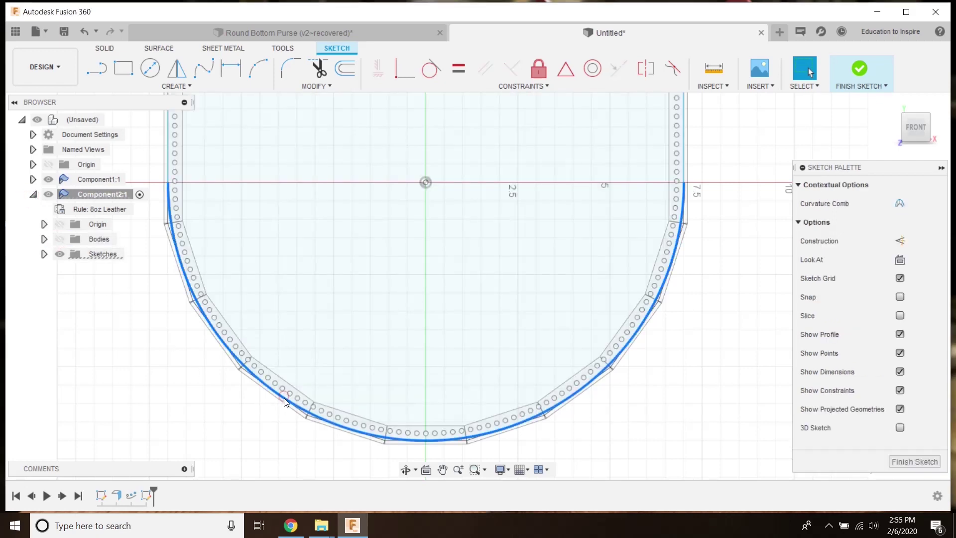
pyautogui.press('Escape')
pyautogui.scroll(-5, 363, 357)
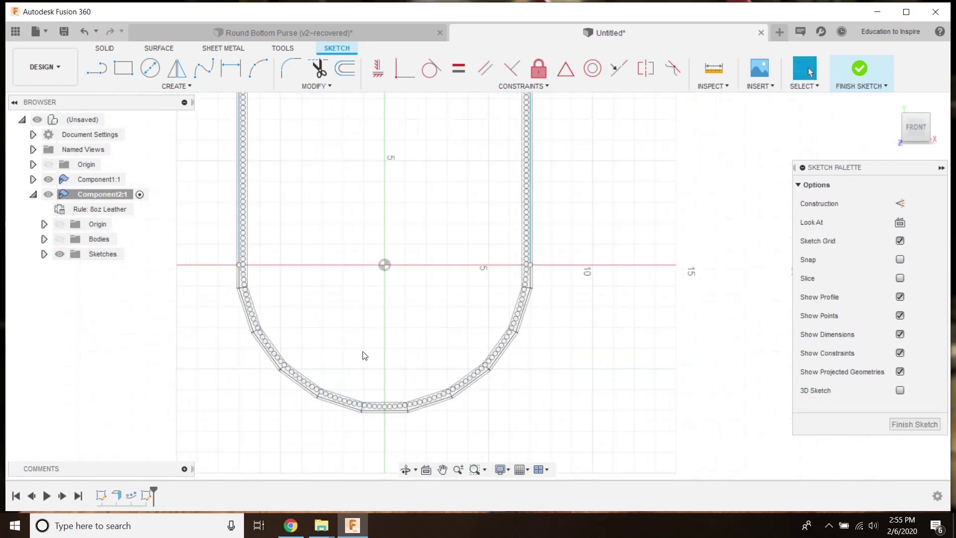
pyautogui.click(379, 201)
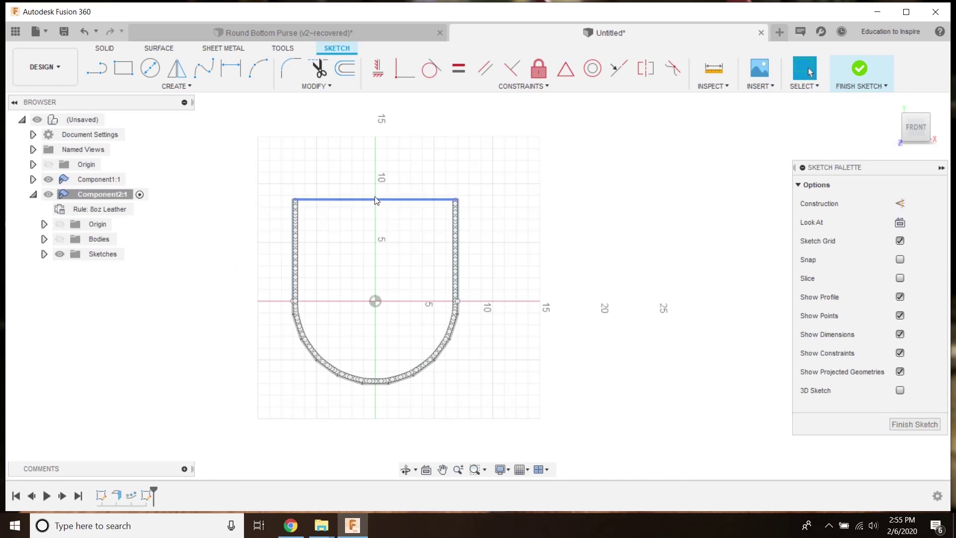
pyautogui.press('Delete')
pyautogui.scroll(3, 331, 231)
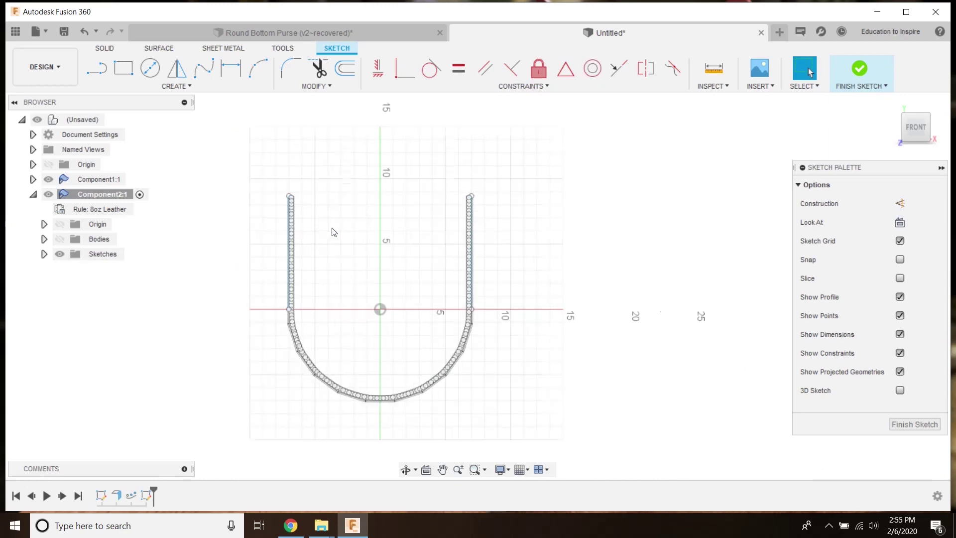
pyautogui.moveTo(336, 243); pyautogui.dragTo(363, 208, button='middle')
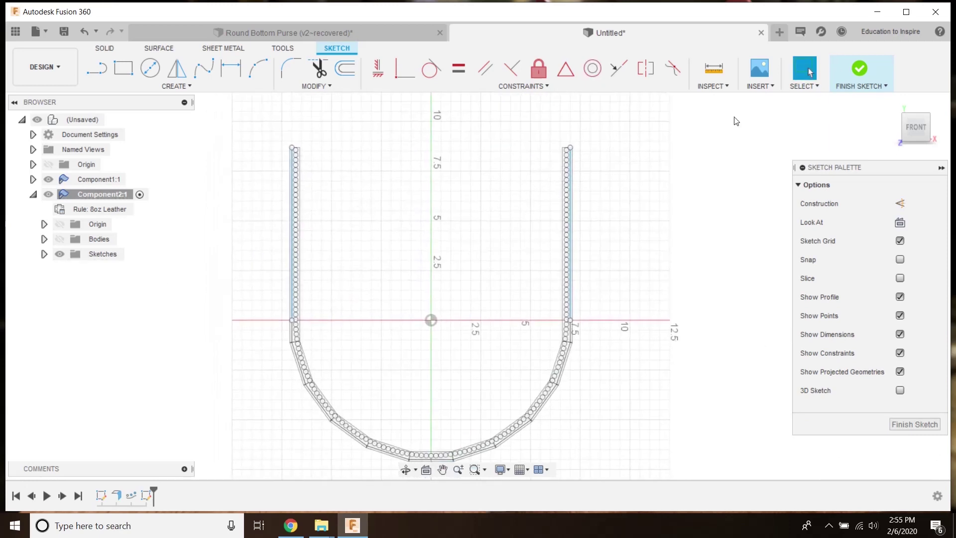
pyautogui.click(857, 73)
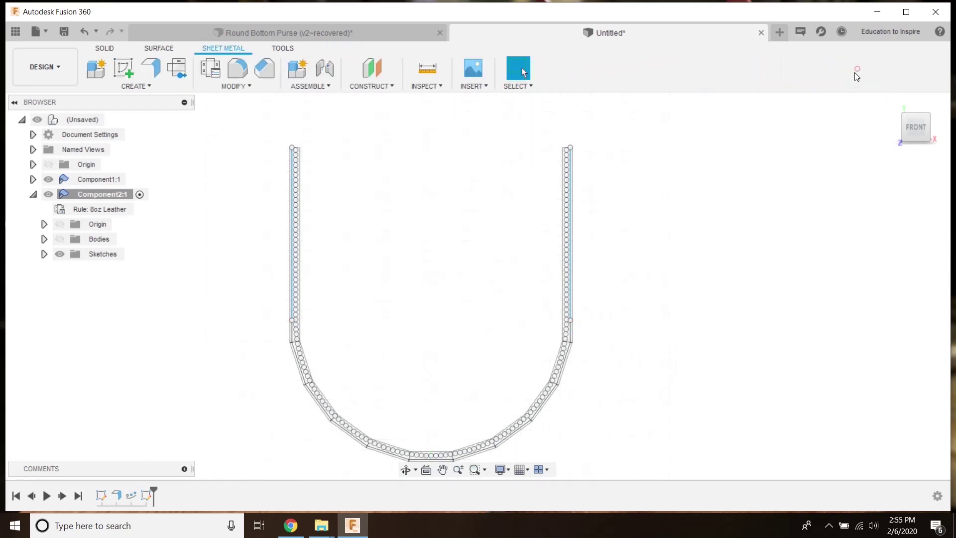
# Toggle Component2:1's bodies, then start an extrude and window-select the stitch strip profiles.
pyautogui.click(60, 239)
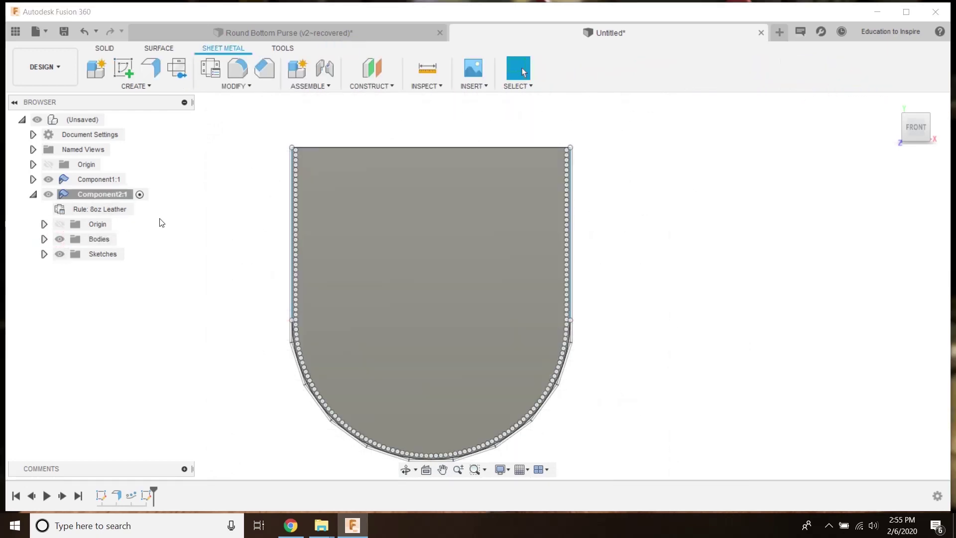
pyautogui.click(59, 240)
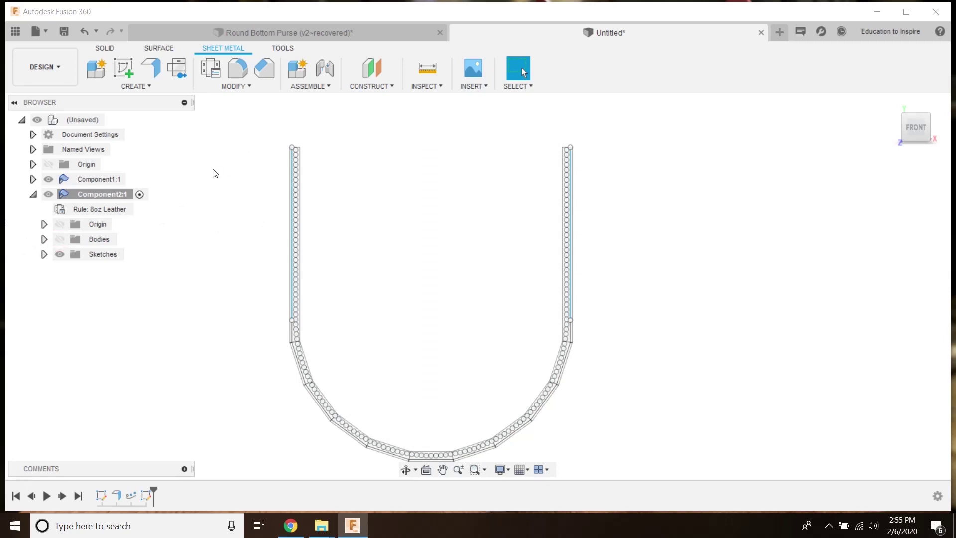
pyautogui.press('e')
pyautogui.moveTo(254, 123)
pyautogui.mouseDown()
pyautogui.moveTo(319, 211)
pyautogui.moveTo(588, 396)
pyautogui.moveTo(644, 468)
pyautogui.mouseUp()
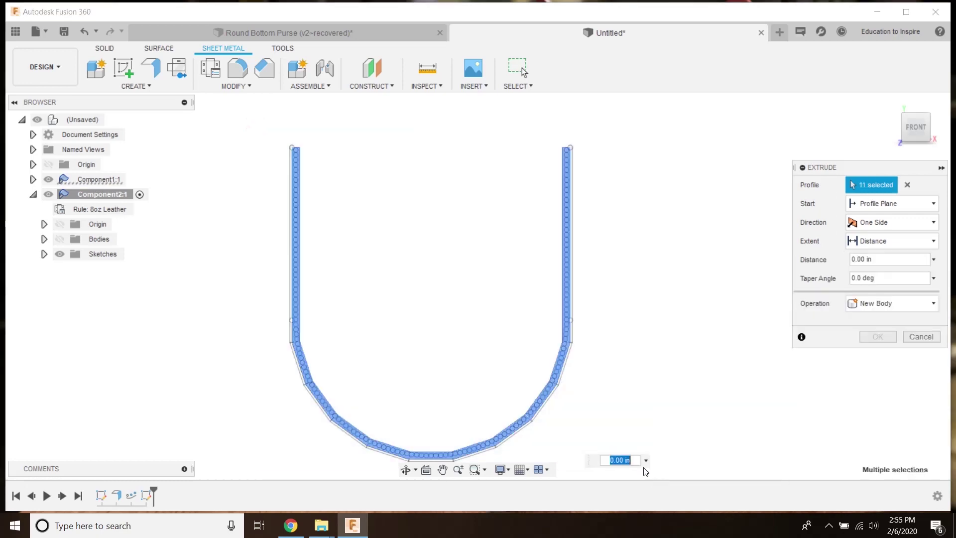
# Deselect the stray right-side profiles, then clear all profile picks and hide Component1:1.
pyautogui.scroll(10, 503, 438)
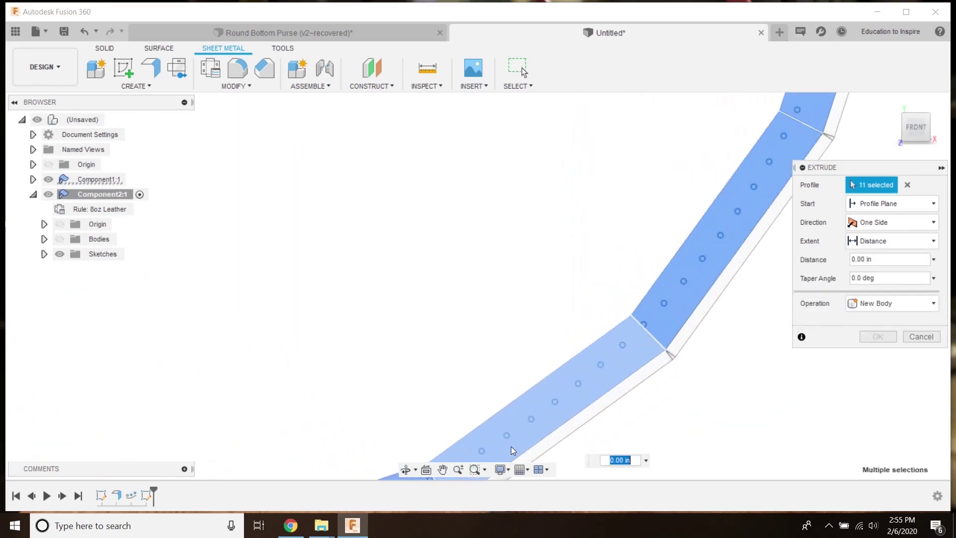
pyautogui.click(545, 424)
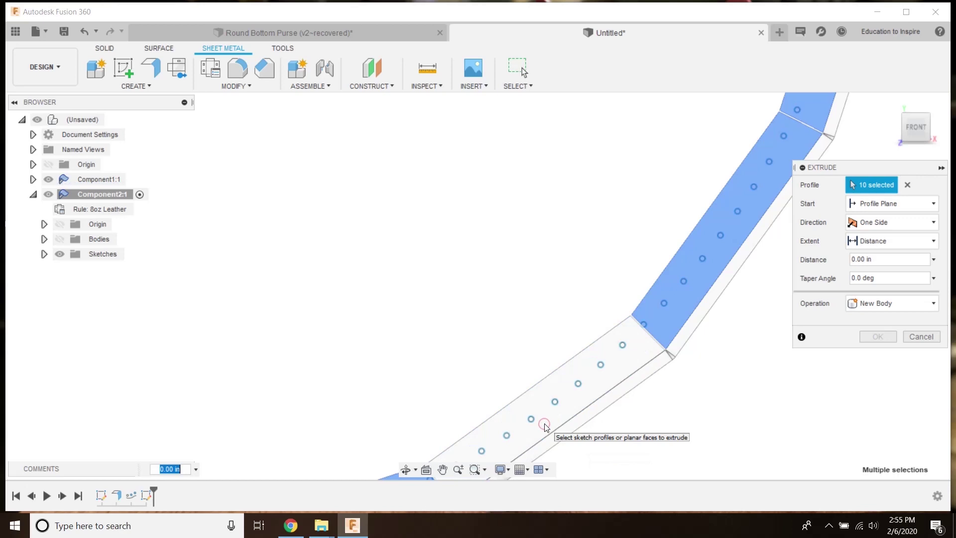
pyautogui.click(670, 331)
pyautogui.scroll(-5, 727, 221)
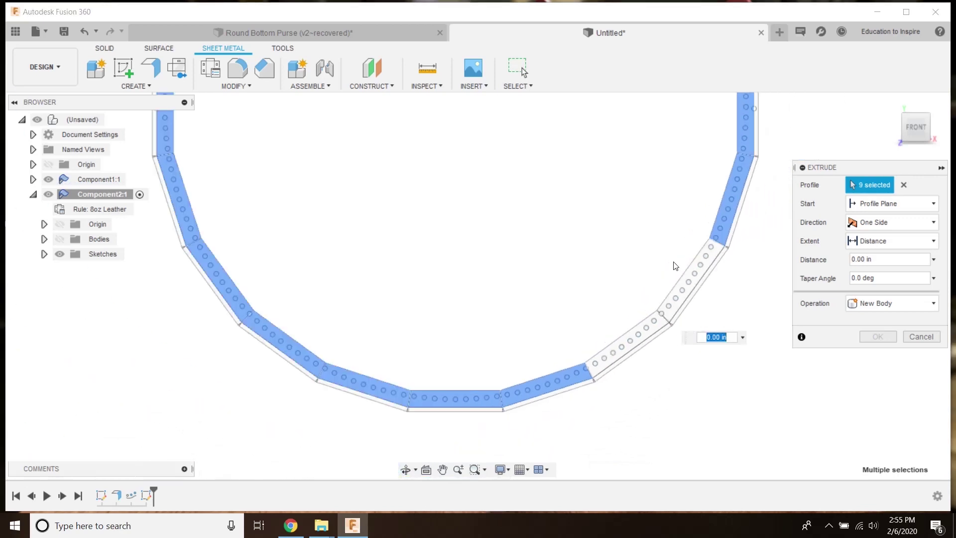
pyautogui.click(725, 230)
pyautogui.click(748, 146)
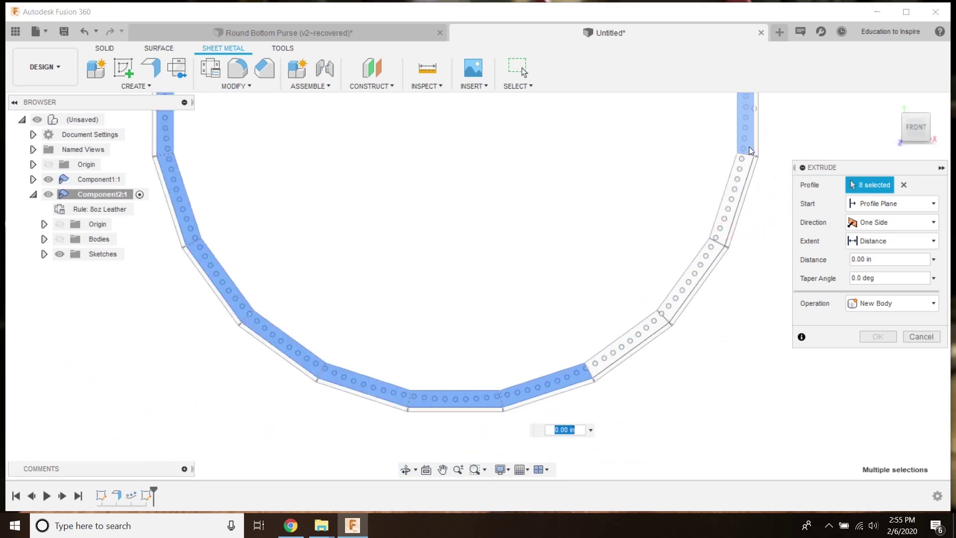
pyautogui.click(540, 387)
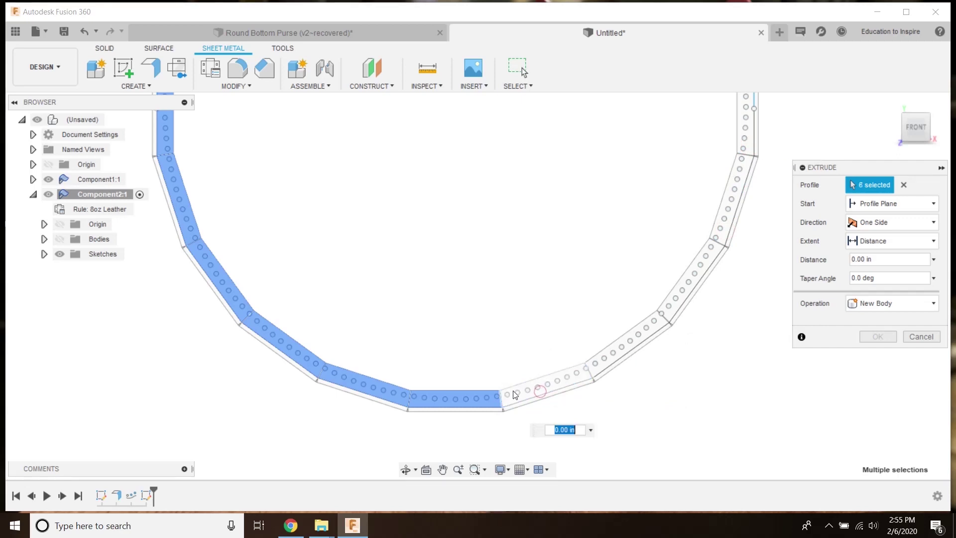
pyautogui.scroll(-3, 514, 392)
pyautogui.scroll(-1, 491, 371)
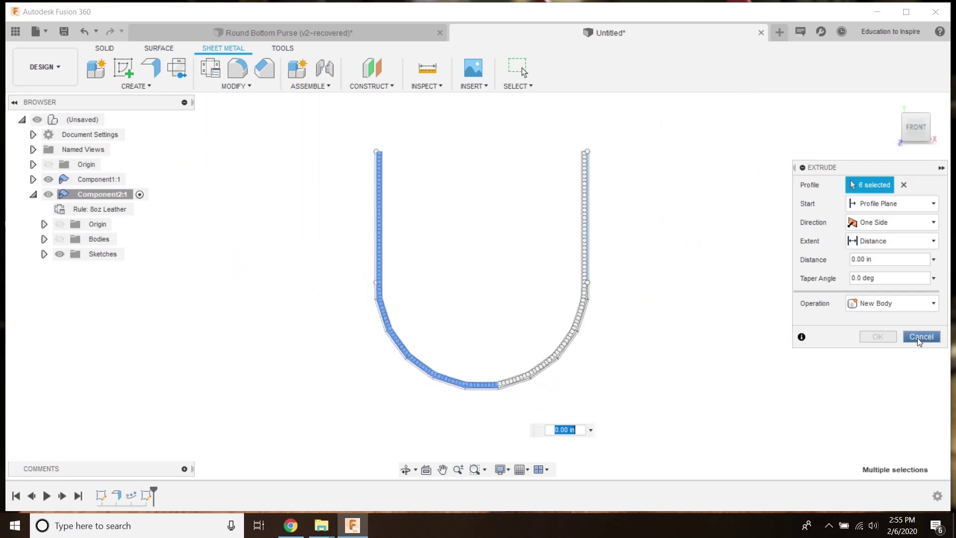
pyautogui.click(904, 186)
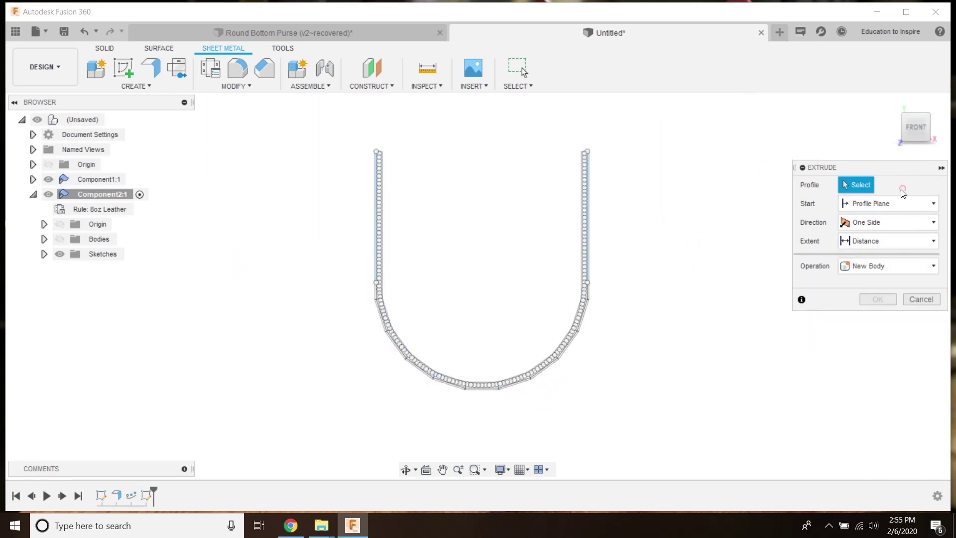
pyautogui.click(48, 179)
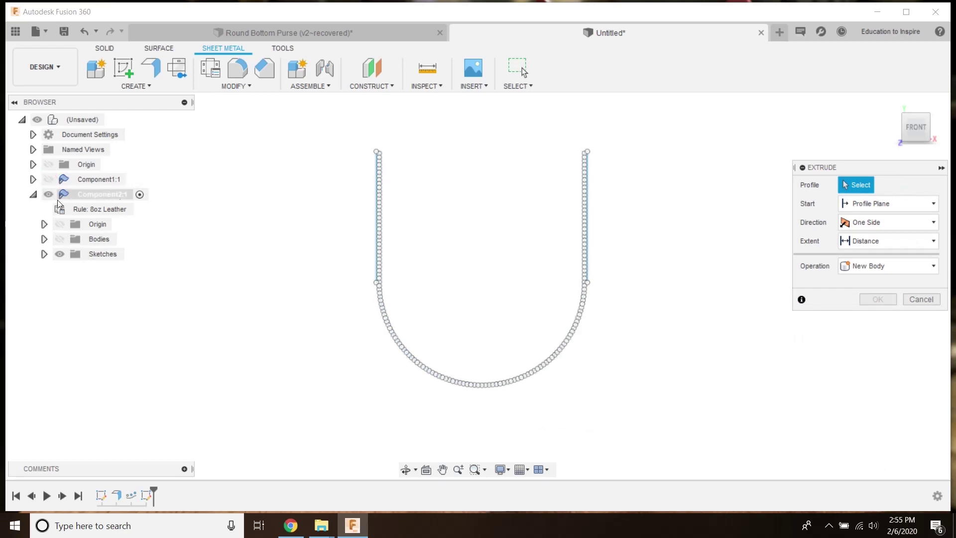
# Window-select all 157 profiles of the U-shaped stitch outline and orbit to check them.
pyautogui.click(58, 198)
pyautogui.moveTo(328, 105); pyautogui.dragTo(637, 421)
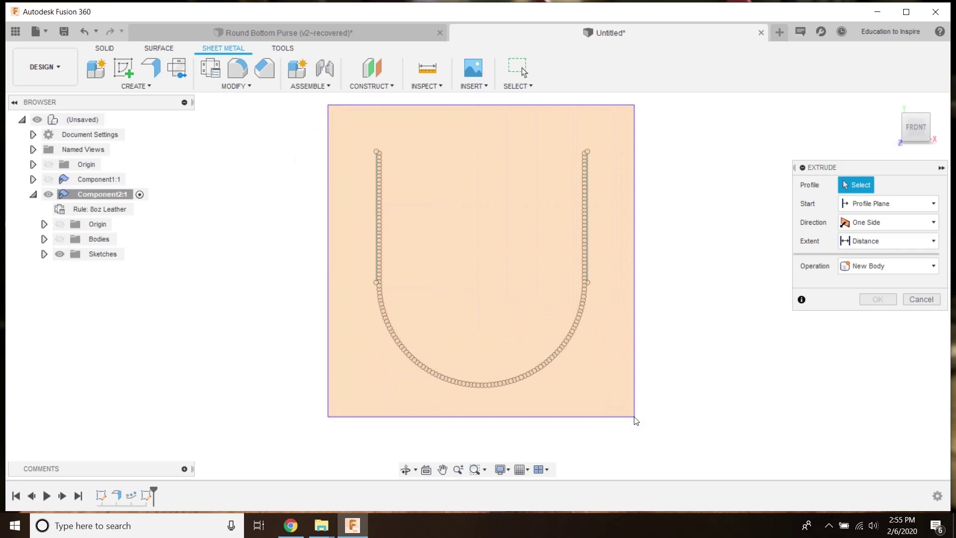
pyautogui.moveTo(665, 384); pyautogui.dragTo(662, 381)
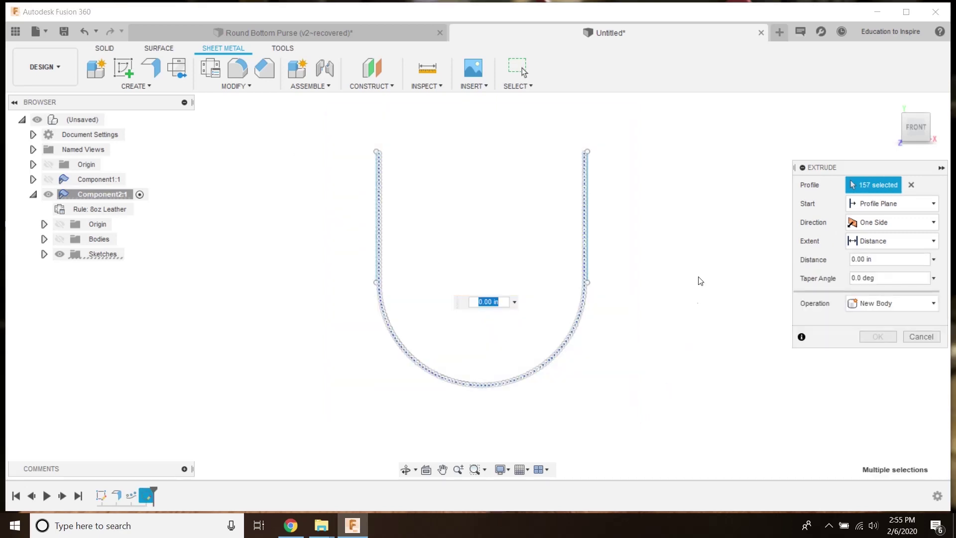
pyautogui.moveTo(905, 125); pyautogui.dragTo(889, 127)
pyautogui.scroll(5, 568, 299)
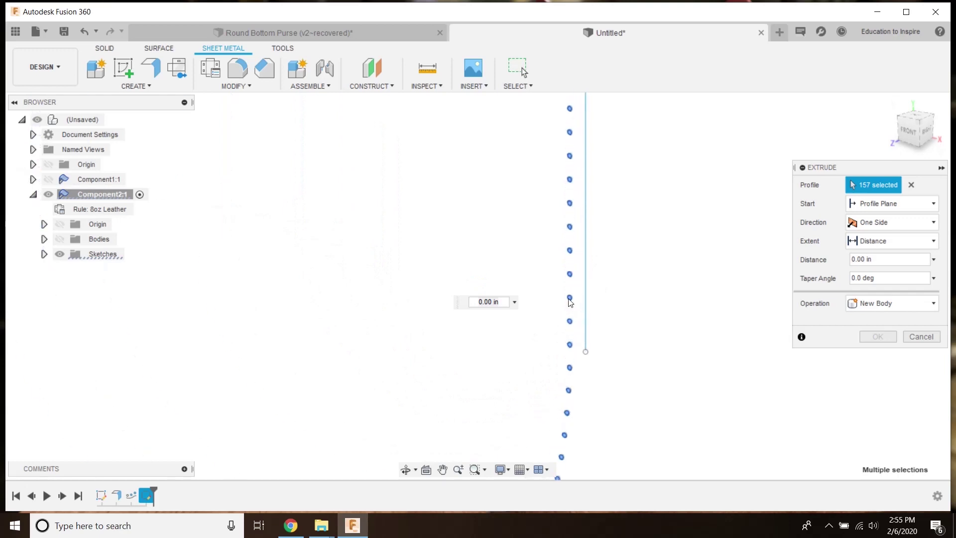
pyautogui.scroll(-5, 570, 305)
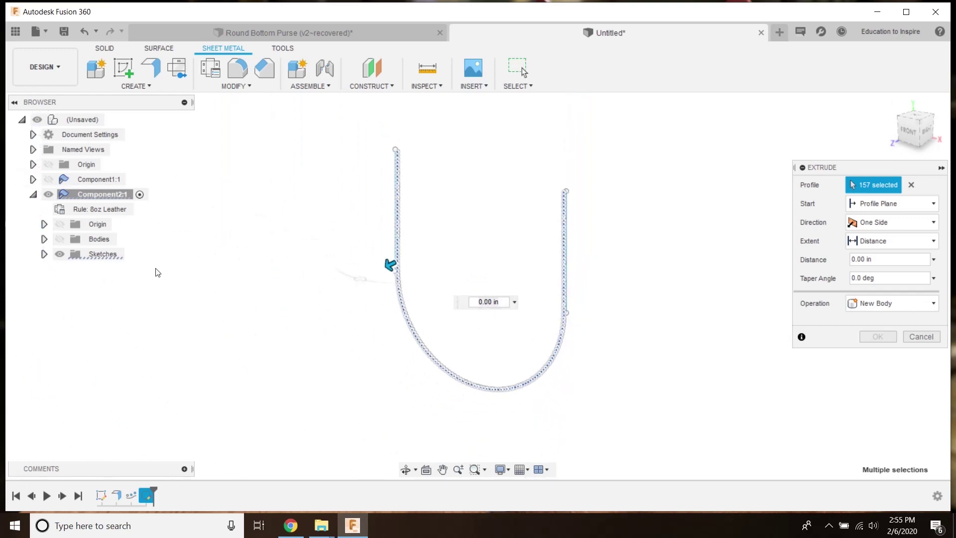
# Show Component1:1 and the panel bodies again, and drag the extrude to -3.405 in.
pyautogui.click(50, 182)
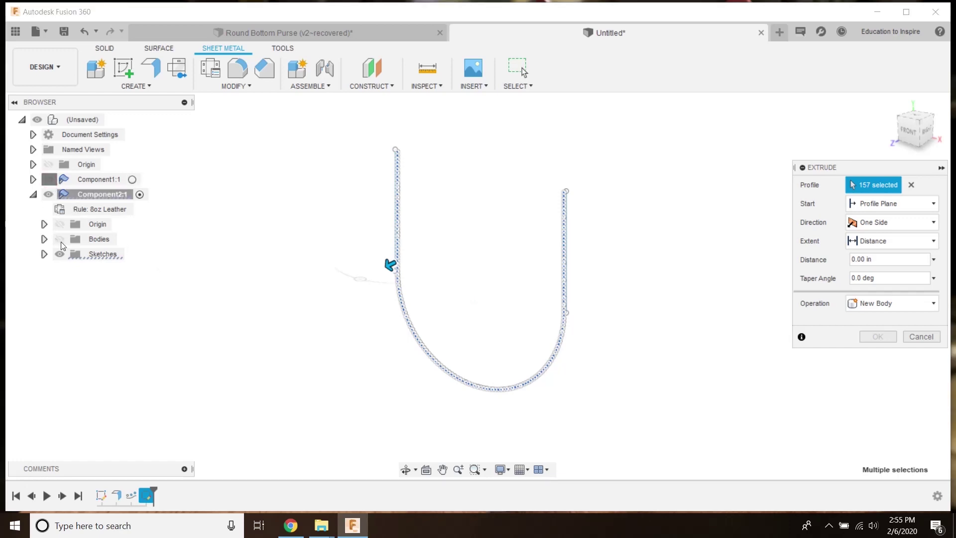
pyautogui.click(60, 240)
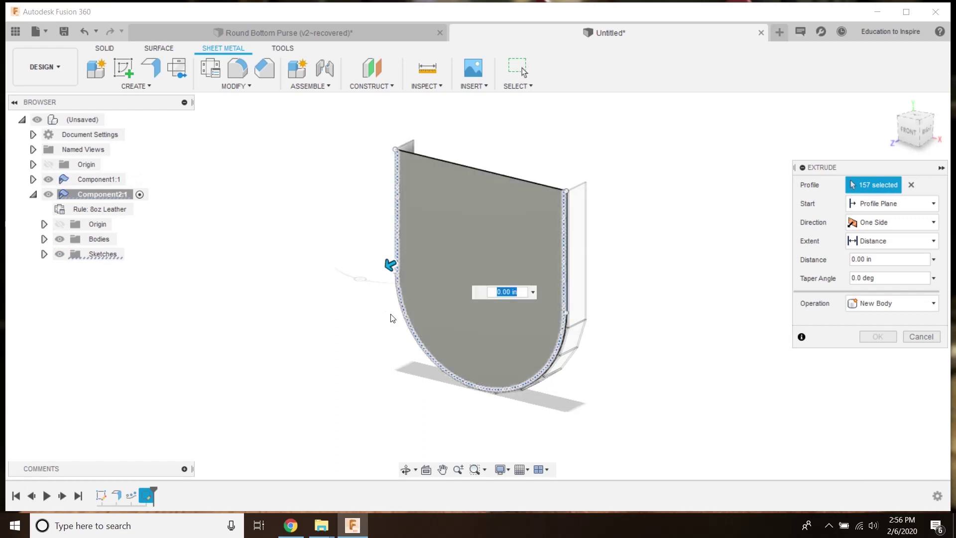
pyautogui.moveTo(387, 263); pyautogui.dragTo(424, 253)
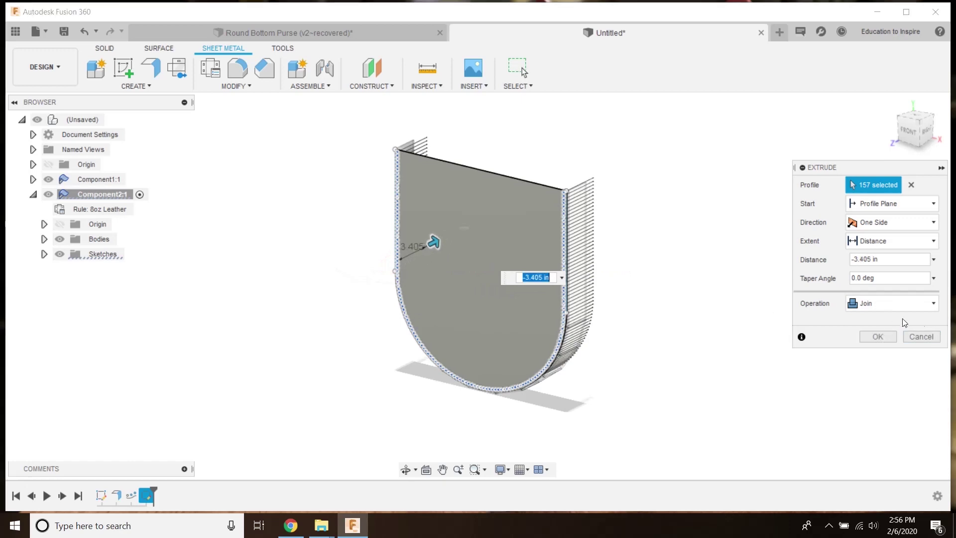
# Switch the extrude to Cut, set the depth to -1.768 in and commit the stitch holes.
pyautogui.click(877, 304)
pyautogui.click(866, 337)
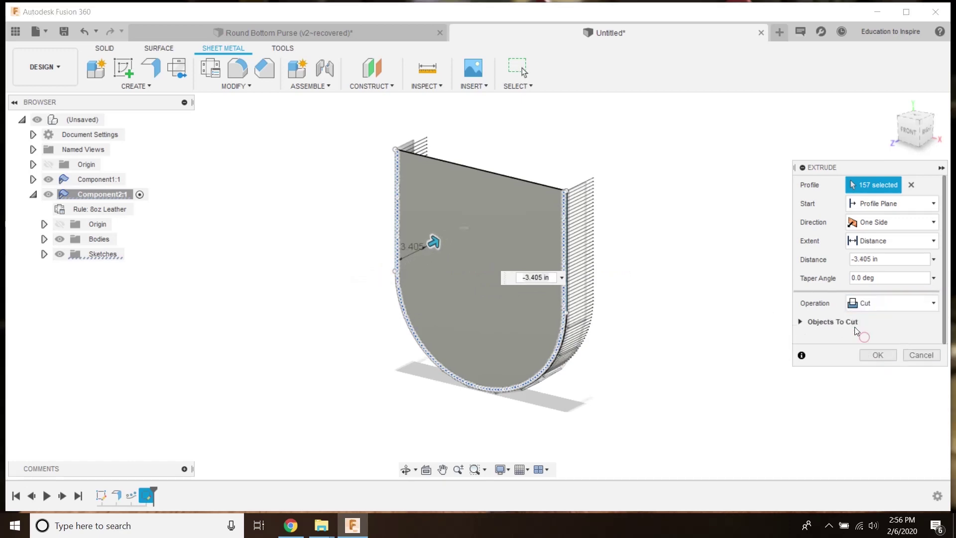
pyautogui.click(907, 148)
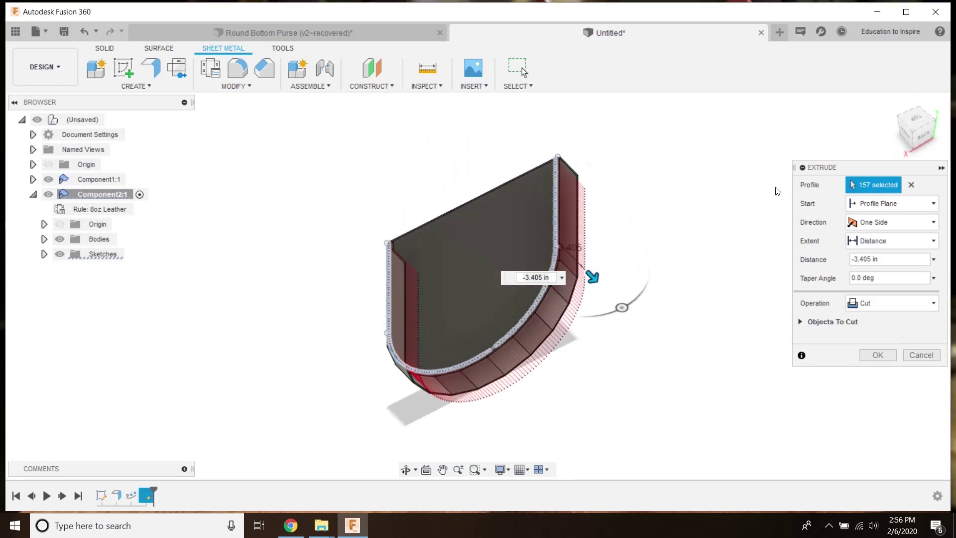
pyautogui.scroll(5, 399, 234)
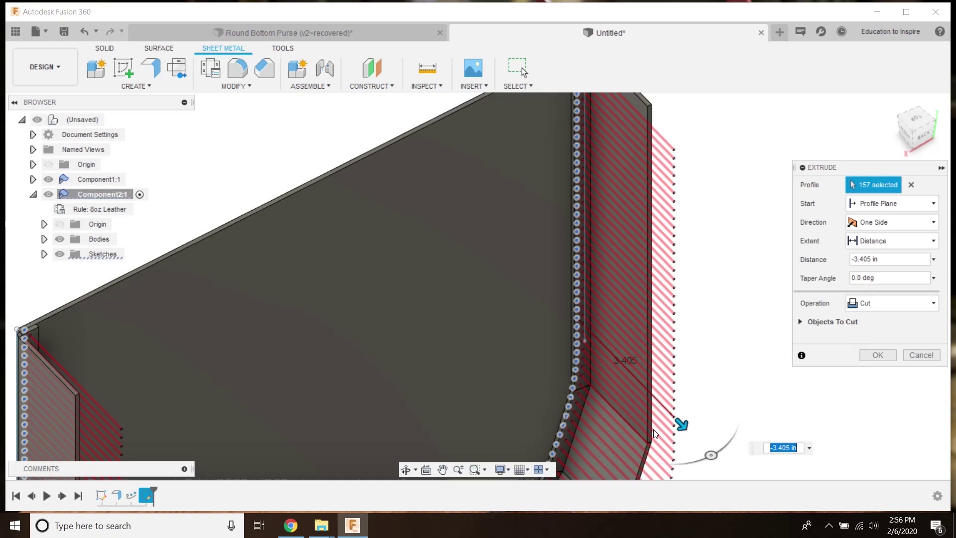
pyautogui.moveTo(679, 427); pyautogui.dragTo(630, 374)
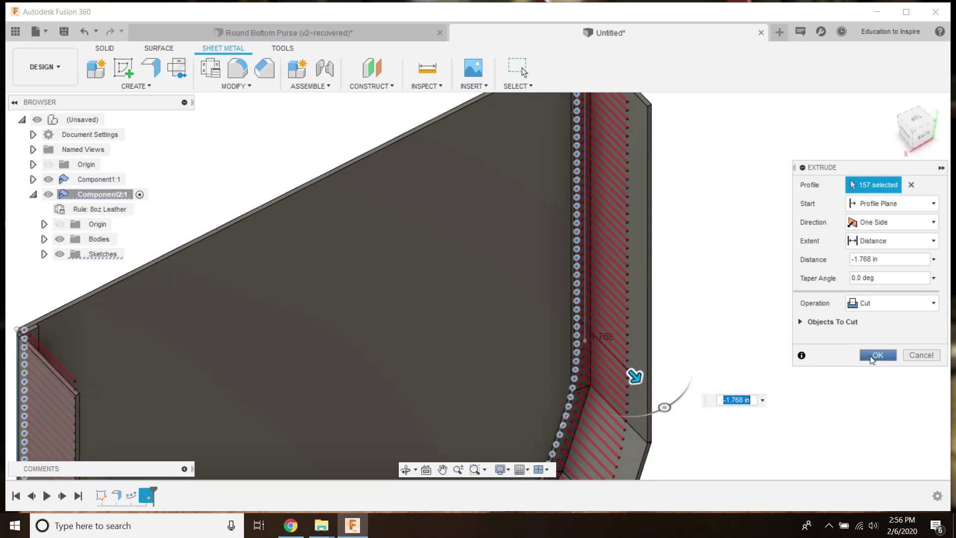
pyautogui.click(877, 356)
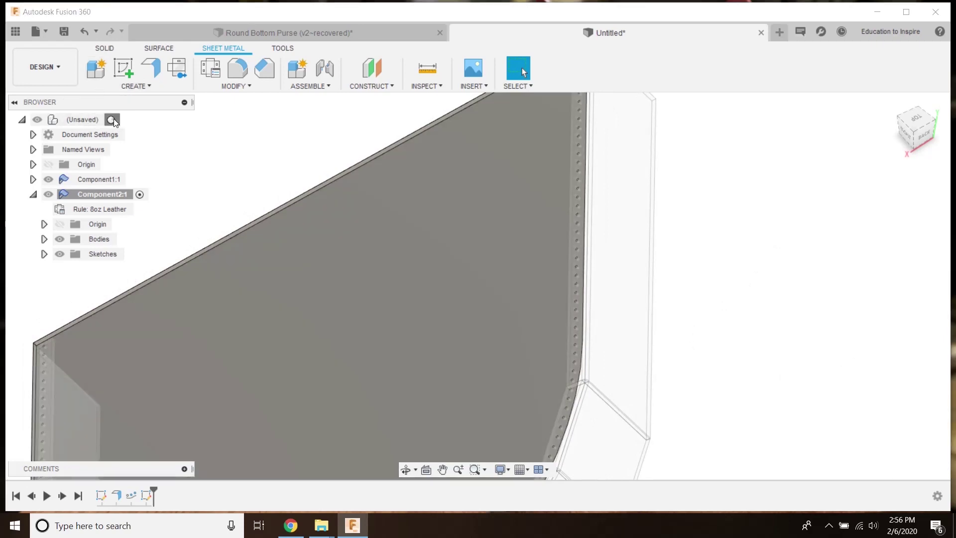
pyautogui.click(113, 119)
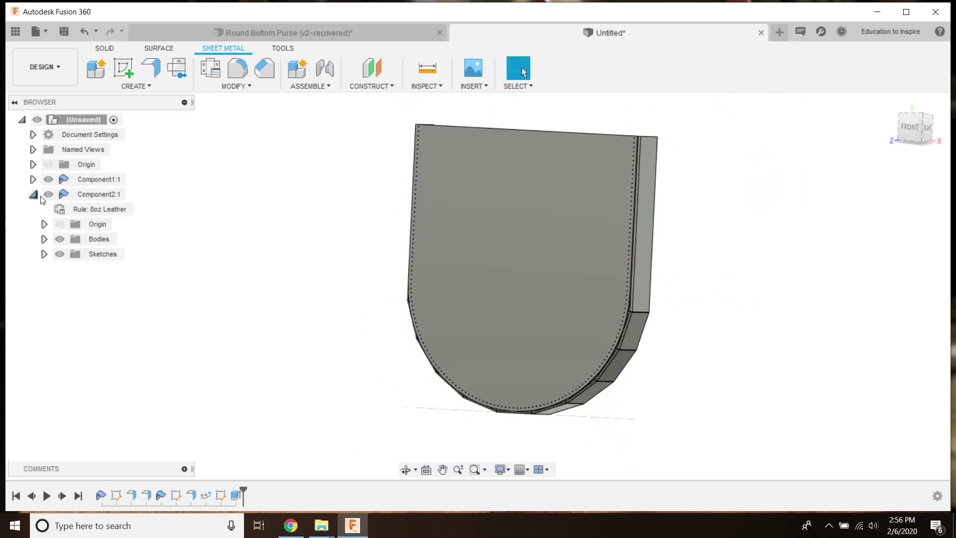
# Hide Component2:1 to inspect the strip's stitch holes, restore it, then activate Component1:1.
pyautogui.click(49, 190)
pyautogui.scroll(3, 556, 391)
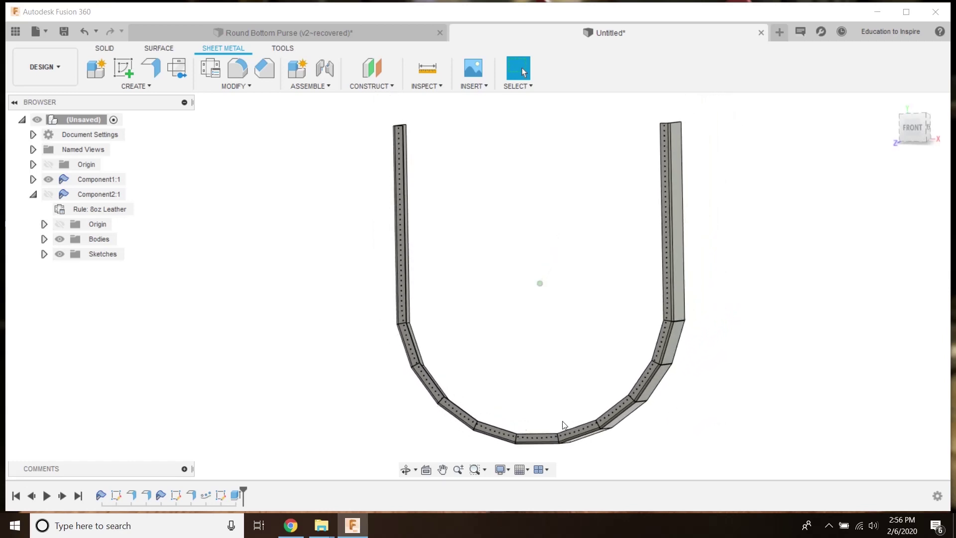
pyautogui.scroll(5, 500, 432)
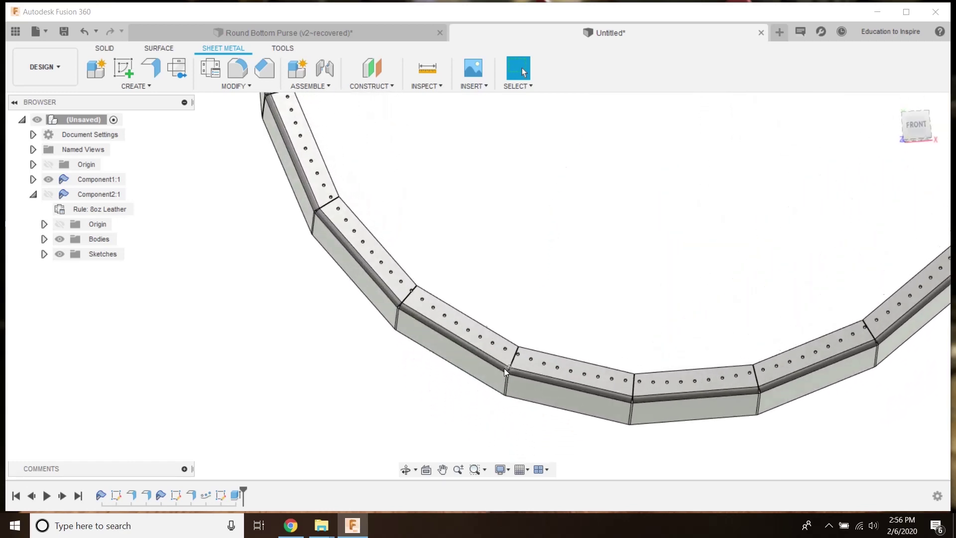
pyautogui.scroll(8, 518, 361)
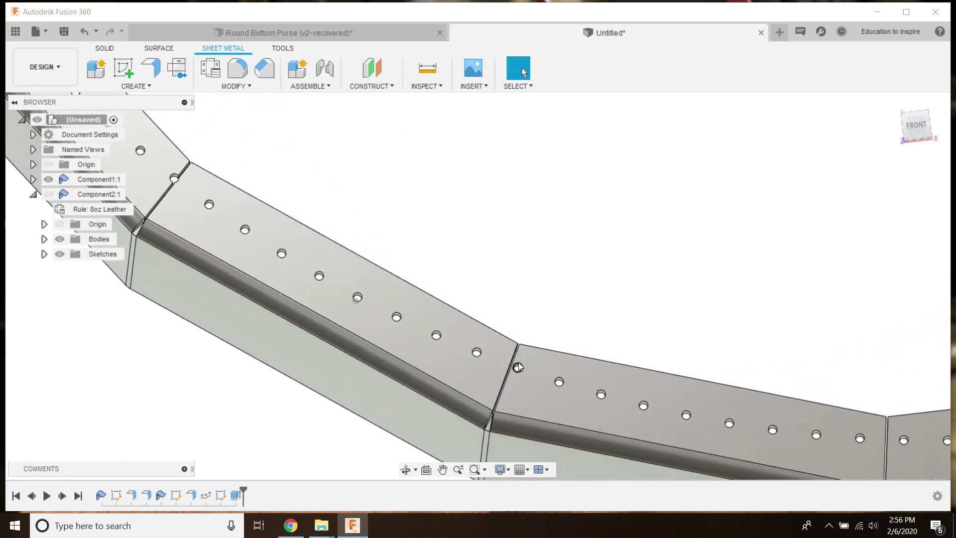
pyautogui.scroll(-10, 513, 371)
pyautogui.scroll(-6, 572, 367)
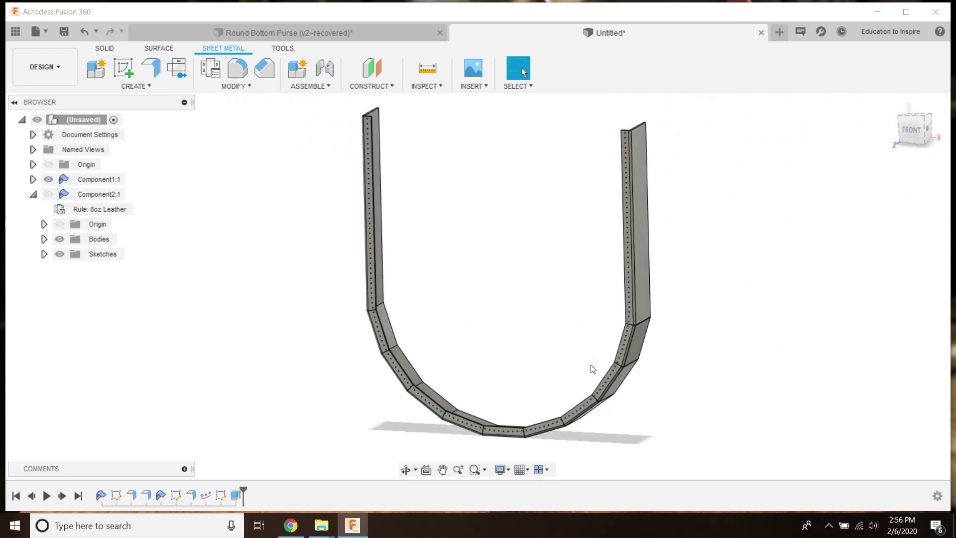
pyautogui.click(49, 194)
pyautogui.keyDown('shift'); pyautogui.moveTo(439, 259); pyautogui.dragTo(442, 292, button='middle'); pyautogui.keyUp('shift')
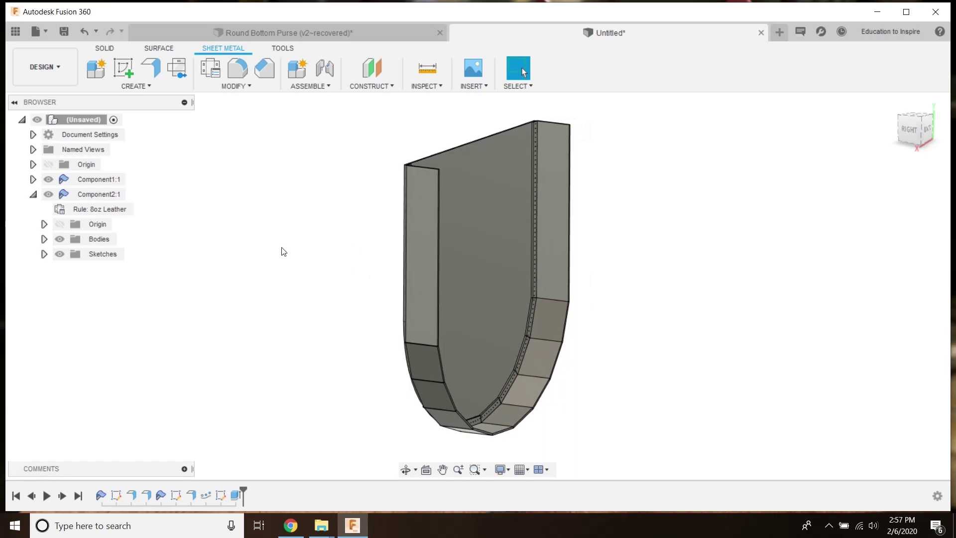
pyautogui.click(33, 194)
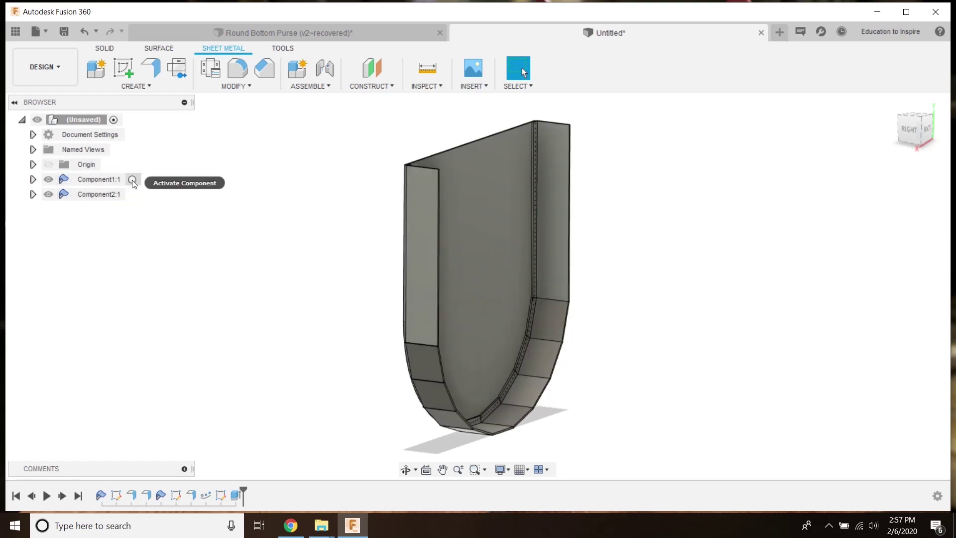
pyautogui.click(133, 180)
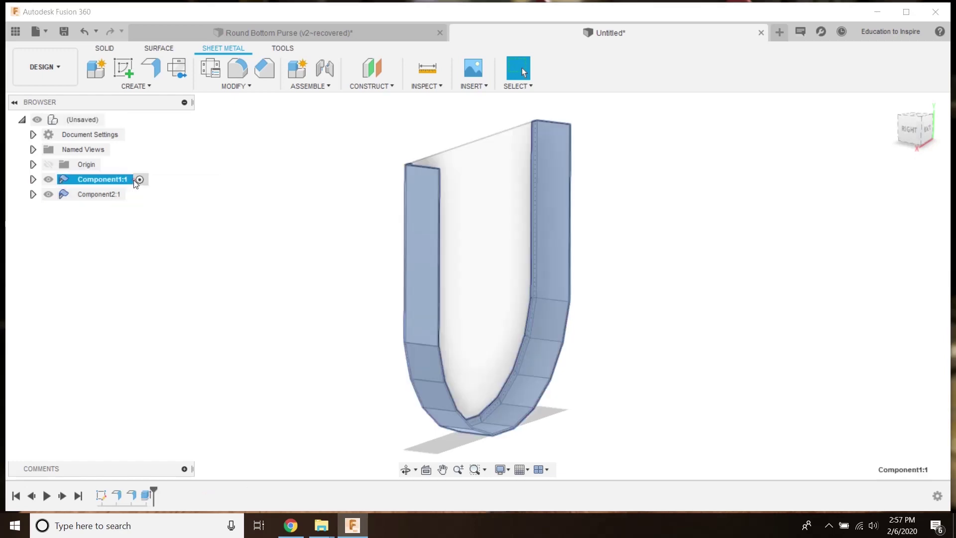
# Mirror the U-shaped strip body across the plane through the purse centre.
pyautogui.click(138, 86)
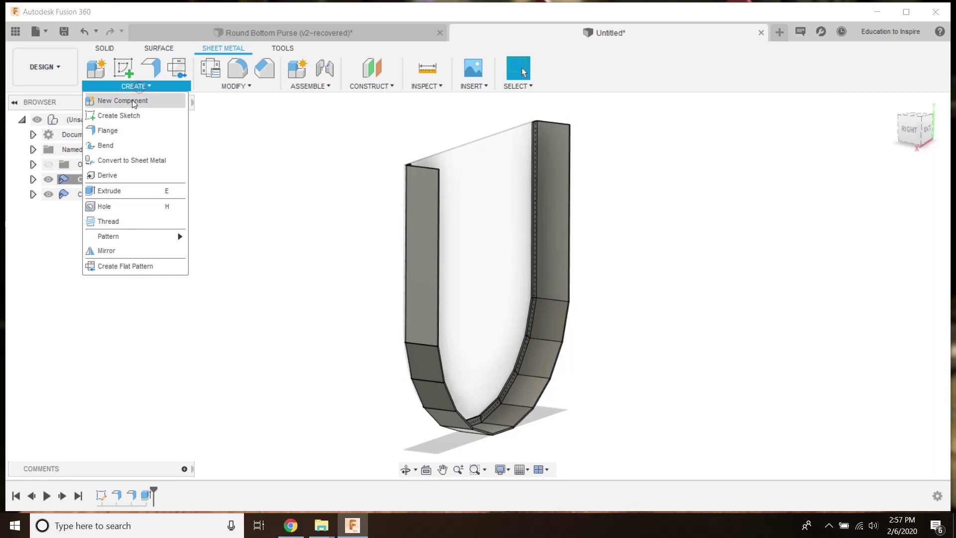
pyautogui.click(110, 251)
pyautogui.click(905, 183)
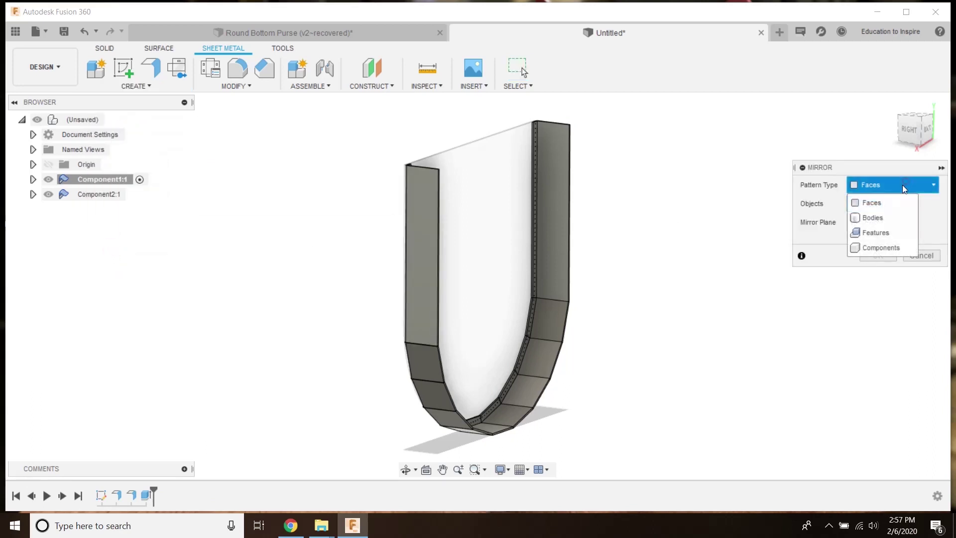
pyautogui.click(880, 220)
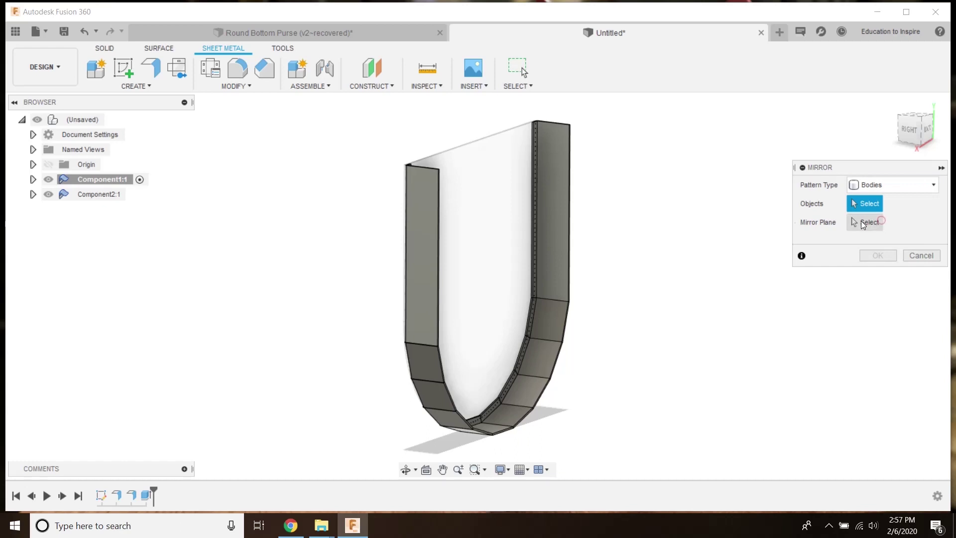
pyautogui.click(553, 240)
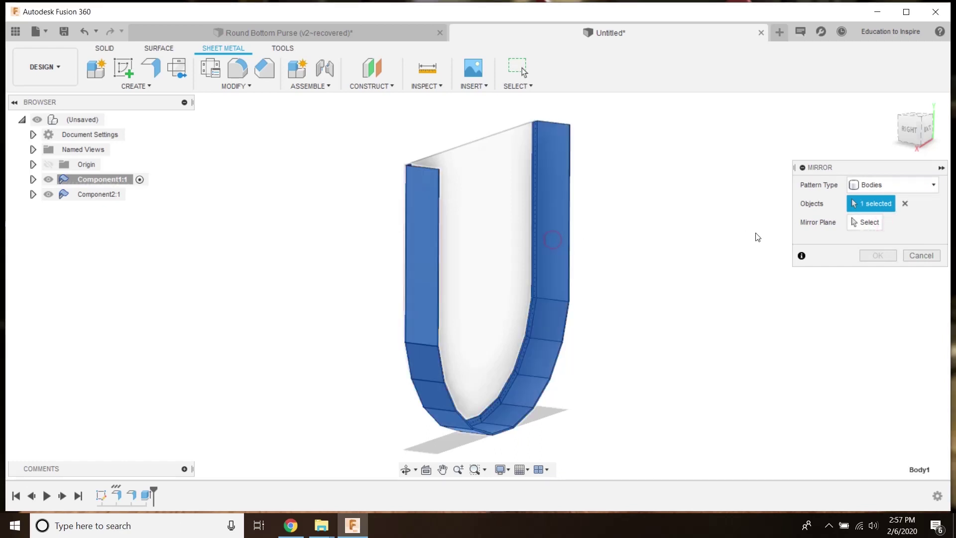
pyautogui.click(866, 226)
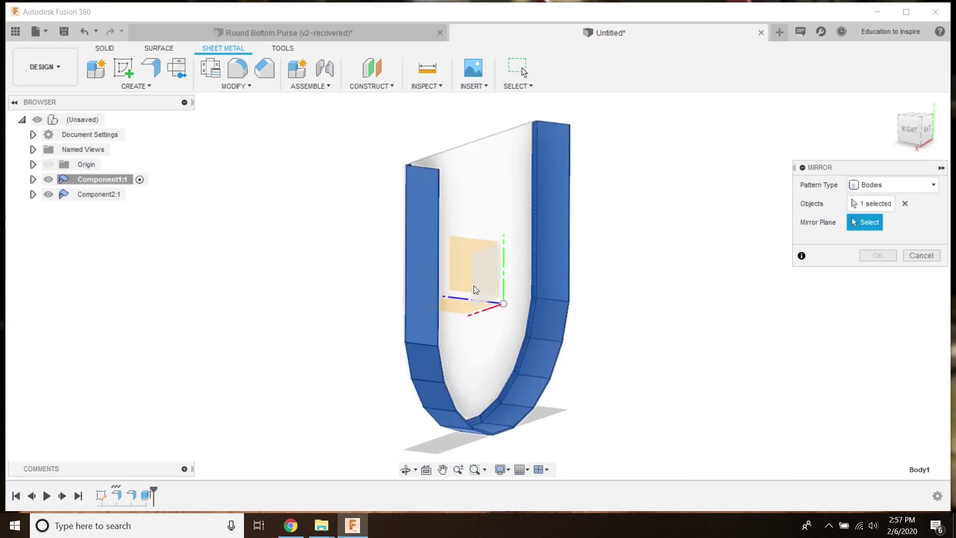
pyautogui.click(484, 281)
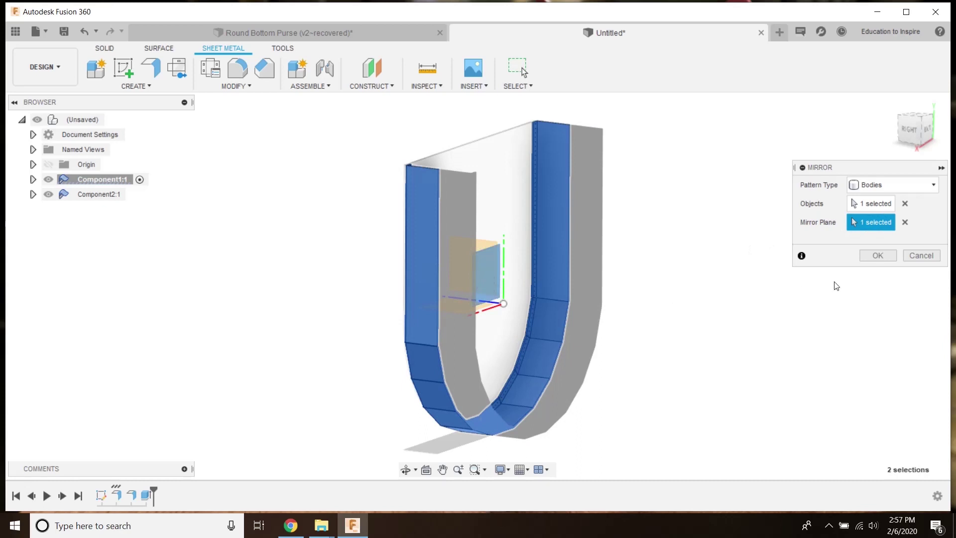
pyautogui.click(878, 255)
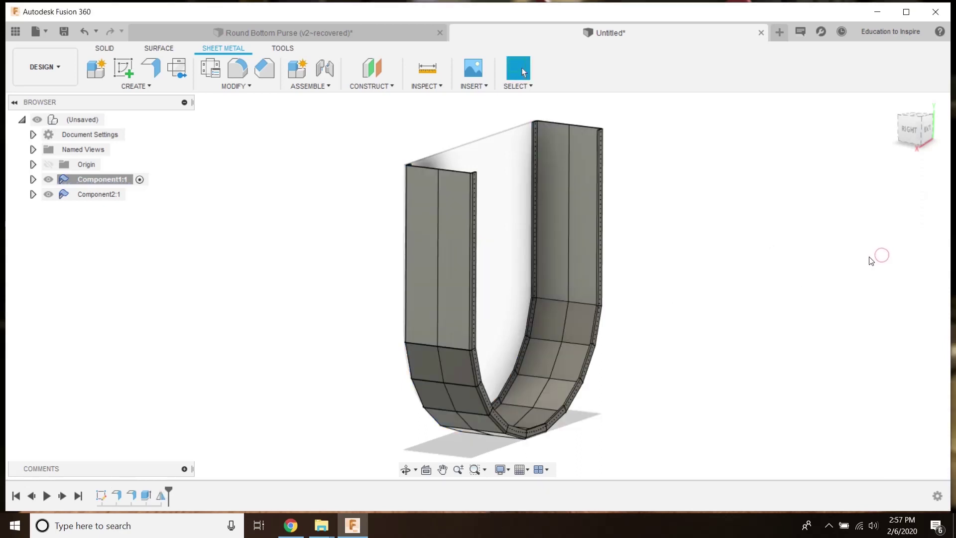
pyautogui.keyDown('shift'); pyautogui.moveTo(683, 296); pyautogui.dragTo(493, 355, button='middle'); pyautogui.keyUp('shift')
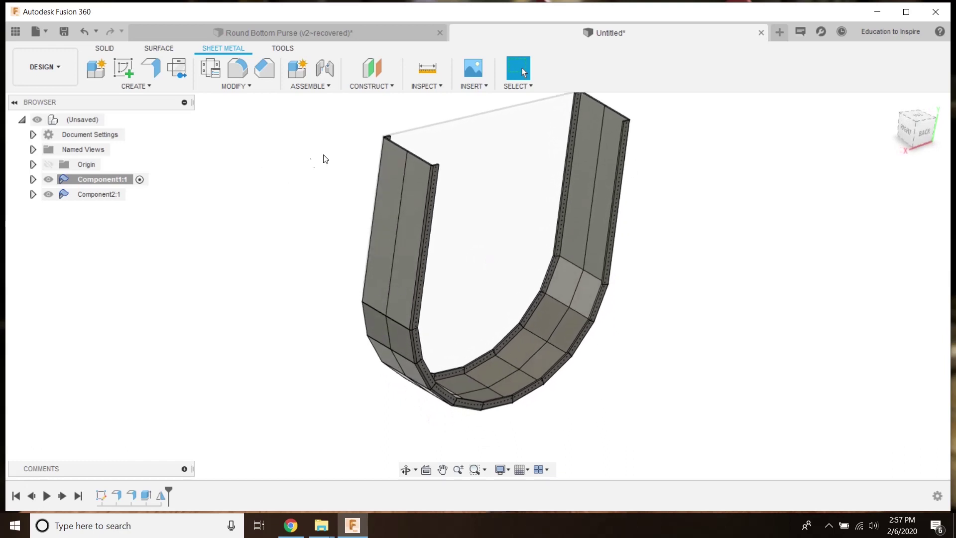
pyautogui.keyDown('shift'); pyautogui.moveTo(288, 172); pyautogui.dragTo(274, 175, button='middle'); pyautogui.keyUp('shift')
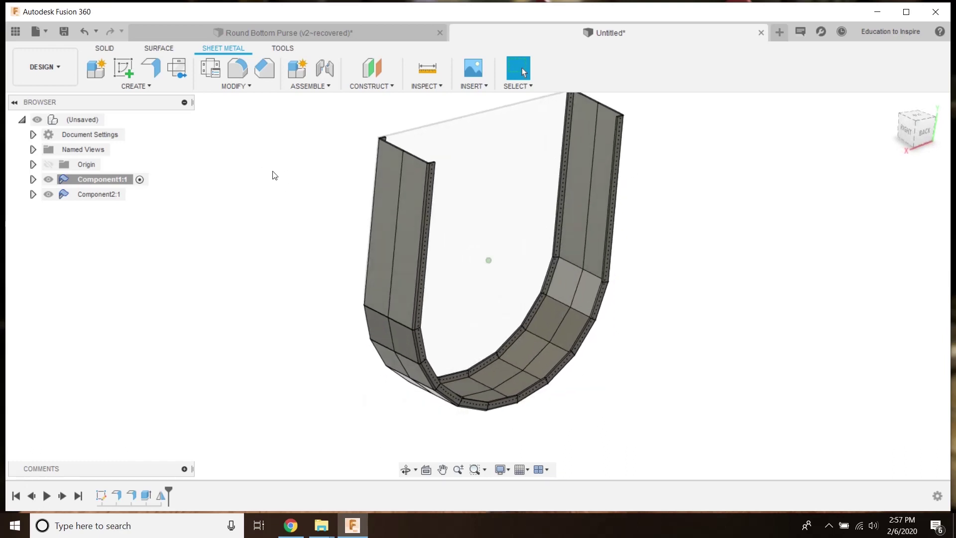
# Combine the two mirrored base halves with a Join into one body.
pyautogui.click(104, 49)
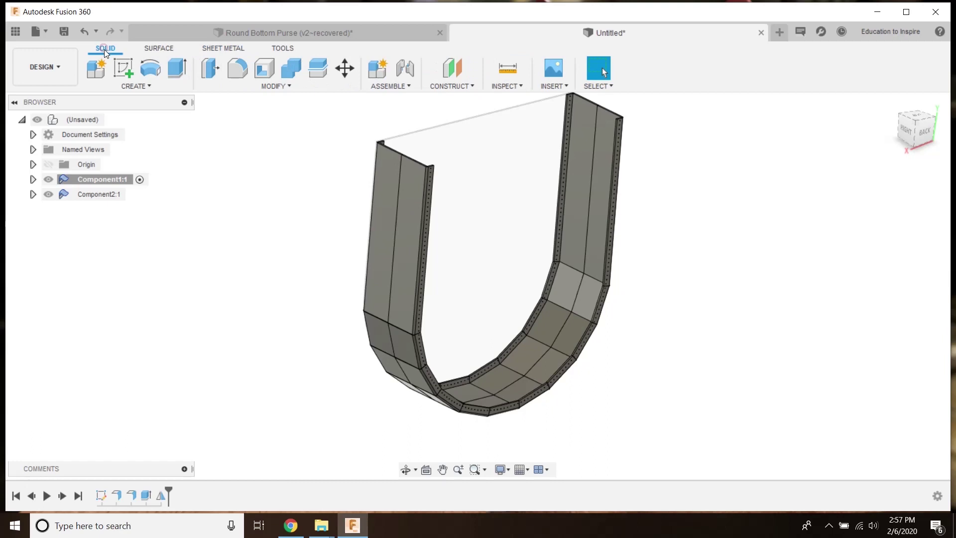
pyautogui.click(286, 86)
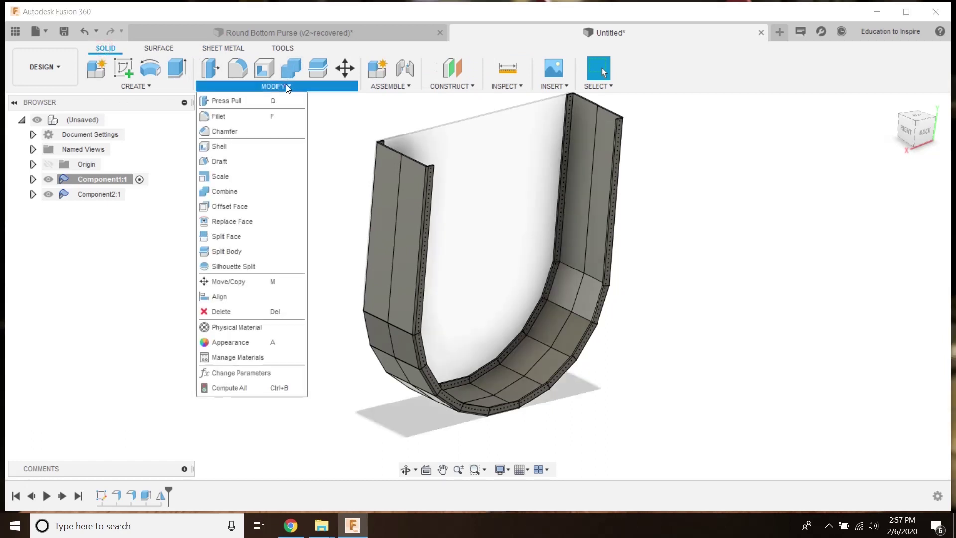
pyautogui.click(229, 192)
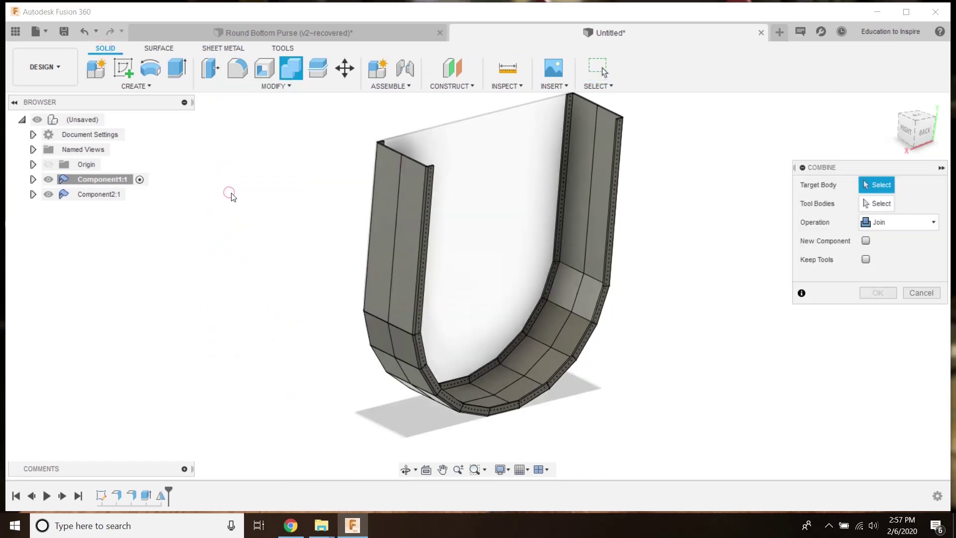
pyautogui.click(384, 237)
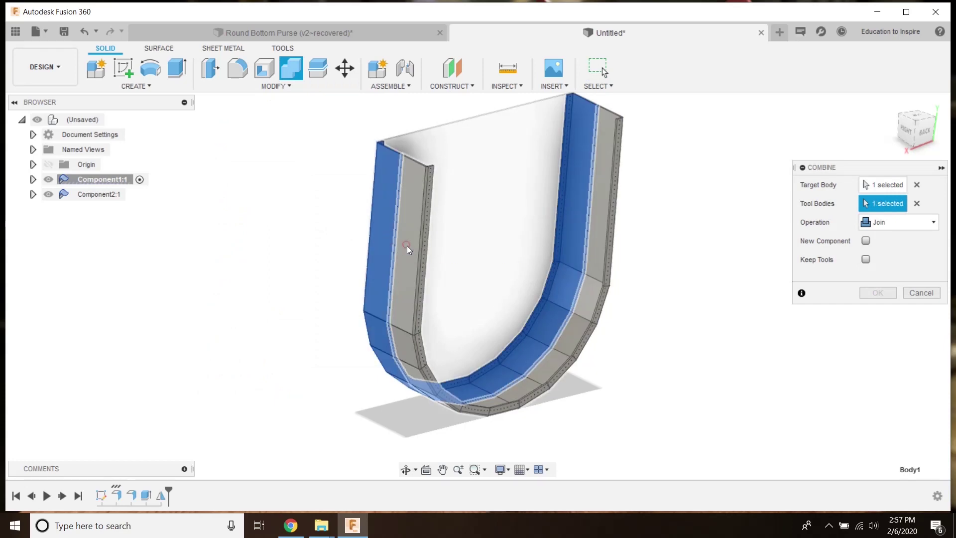
pyautogui.click(407, 245)
pyautogui.click(888, 295)
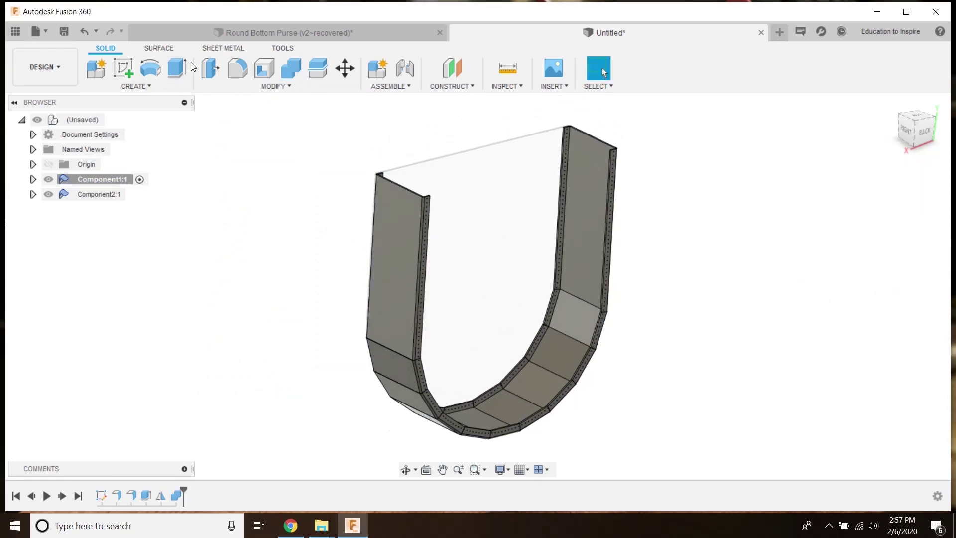
# Return to Sheet Metal tools and confirm Component1:1's Bodies holds only Body1.
pyautogui.click(214, 49)
pyautogui.keyDown('shift'); pyautogui.moveTo(488, 294); pyautogui.dragTo(1, 174, button='middle'); pyautogui.keyUp('shift')
pyautogui.click(32, 179)
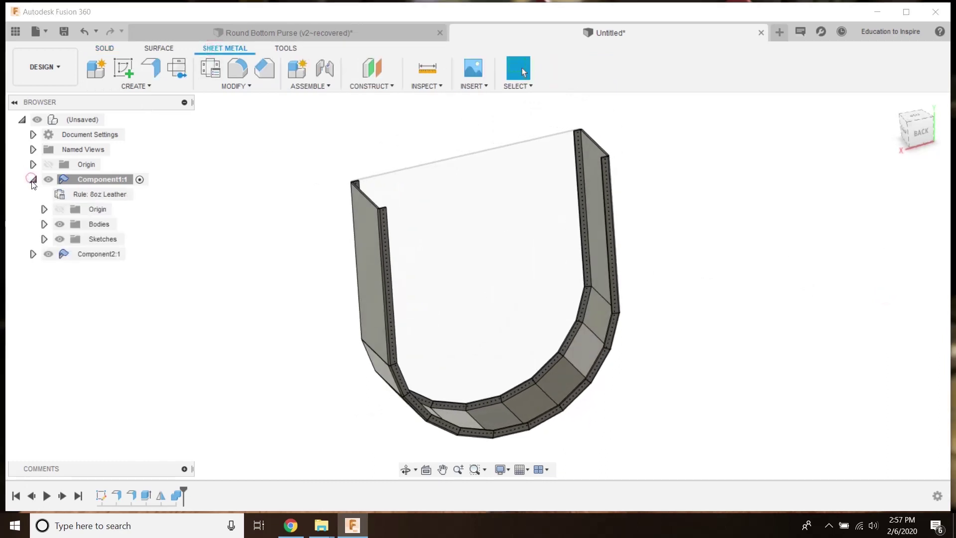
pyautogui.click(45, 224)
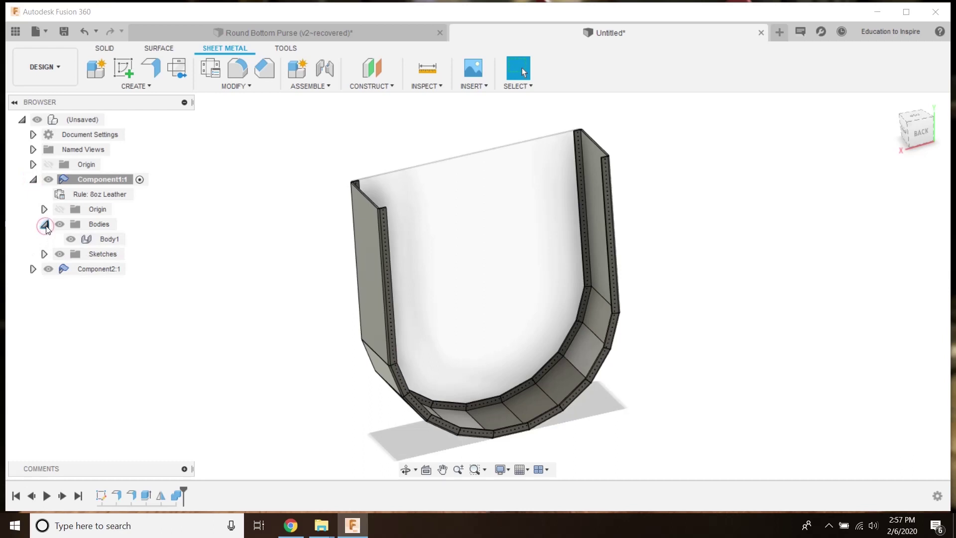
pyautogui.click(45, 225)
pyautogui.click(32, 179)
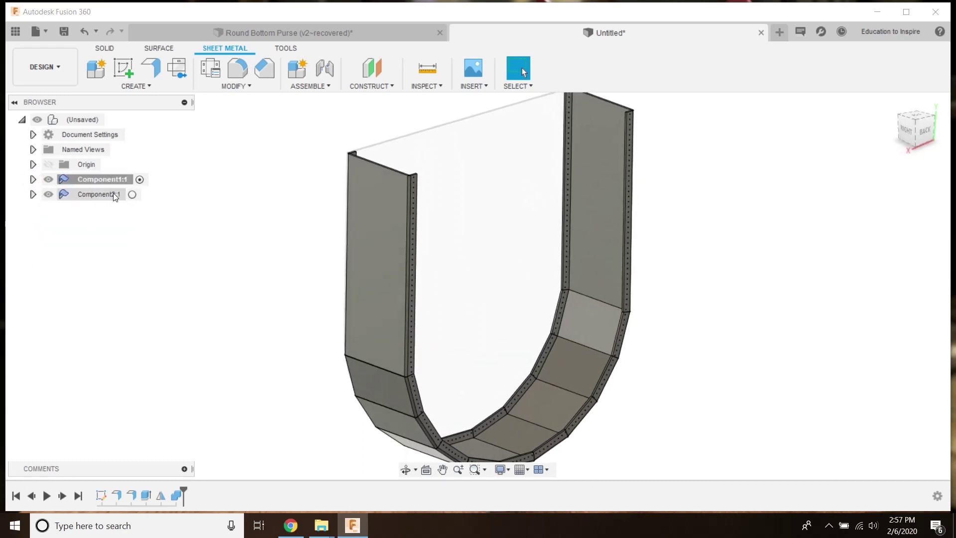
# From the root, mirror Component2:1 as a component across the central origin plane.
pyautogui.click(111, 121)
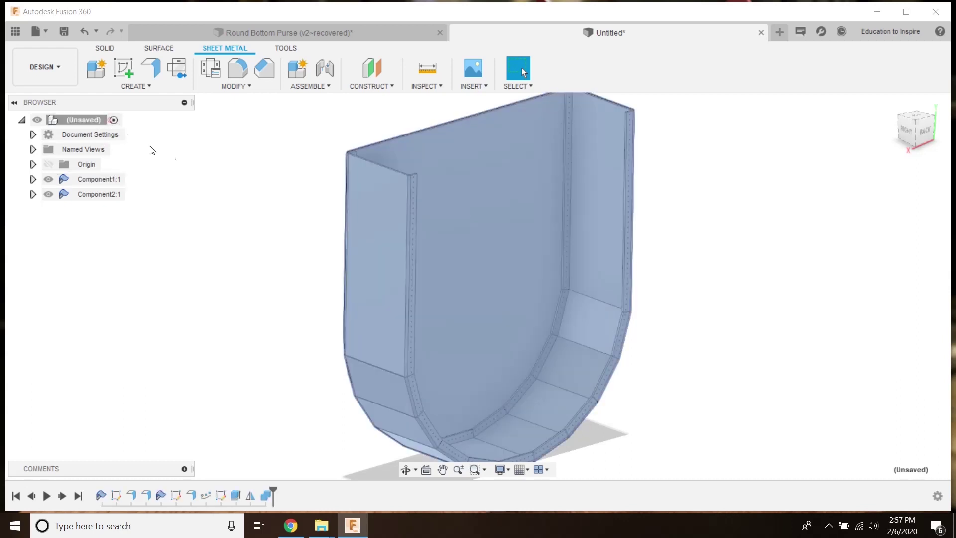
pyautogui.click(183, 165)
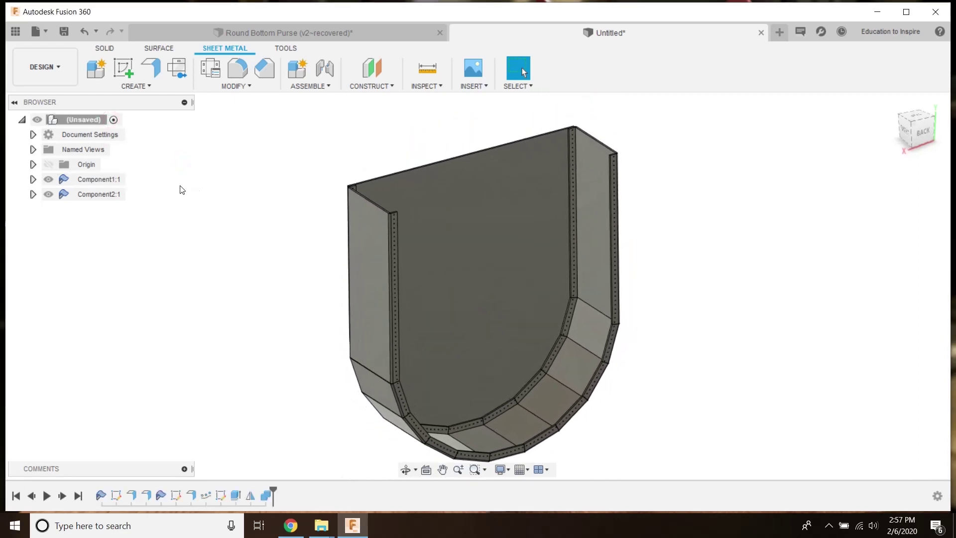
pyautogui.click(138, 86)
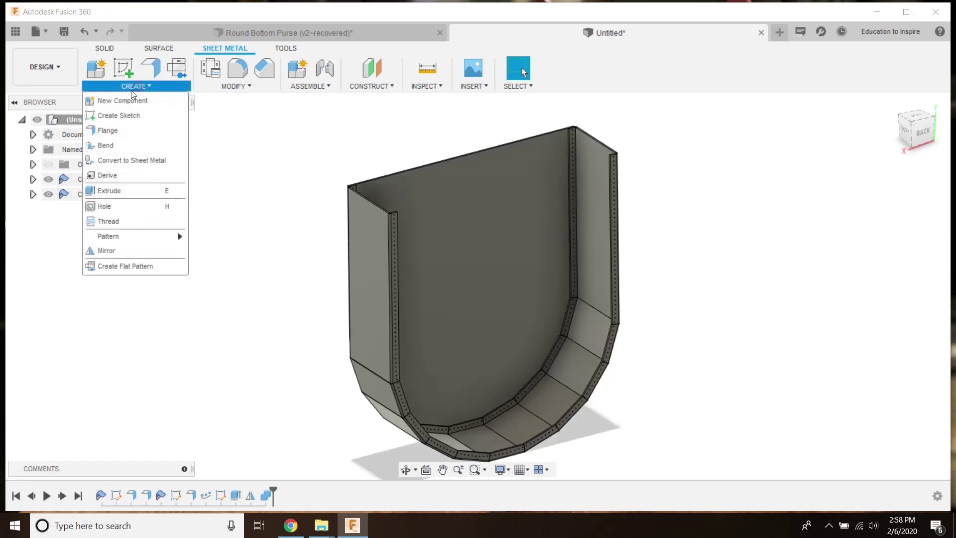
pyautogui.click(141, 248)
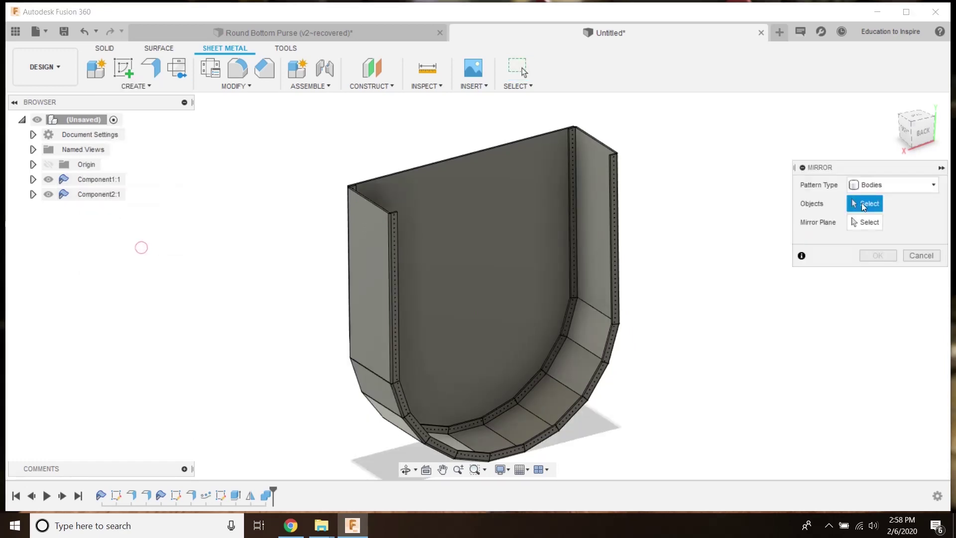
pyautogui.click(912, 192)
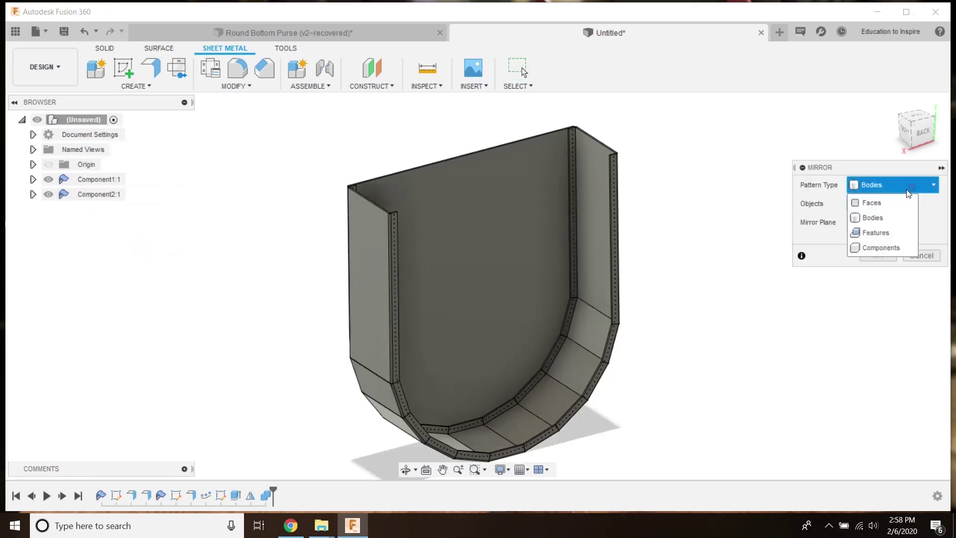
pyautogui.click(873, 246)
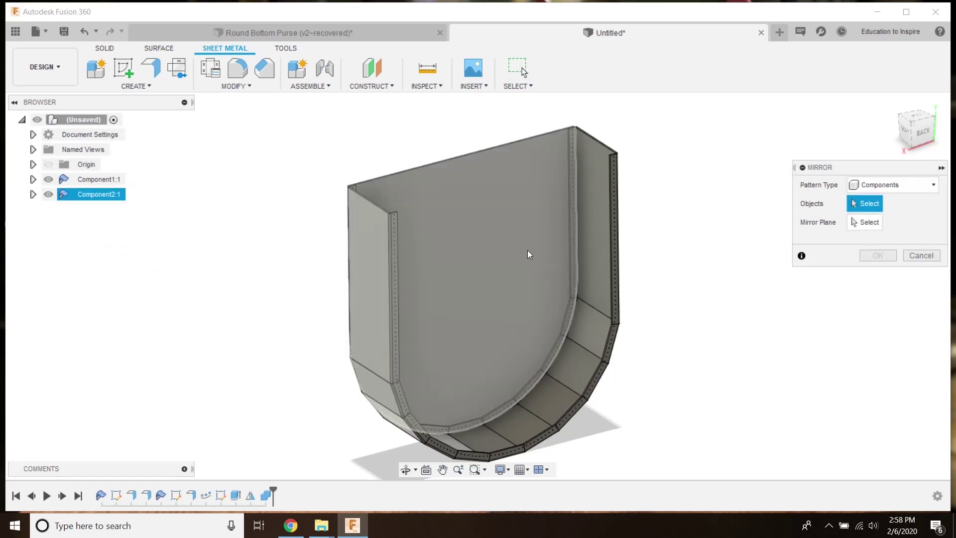
pyautogui.click(528, 250)
pyautogui.click(851, 222)
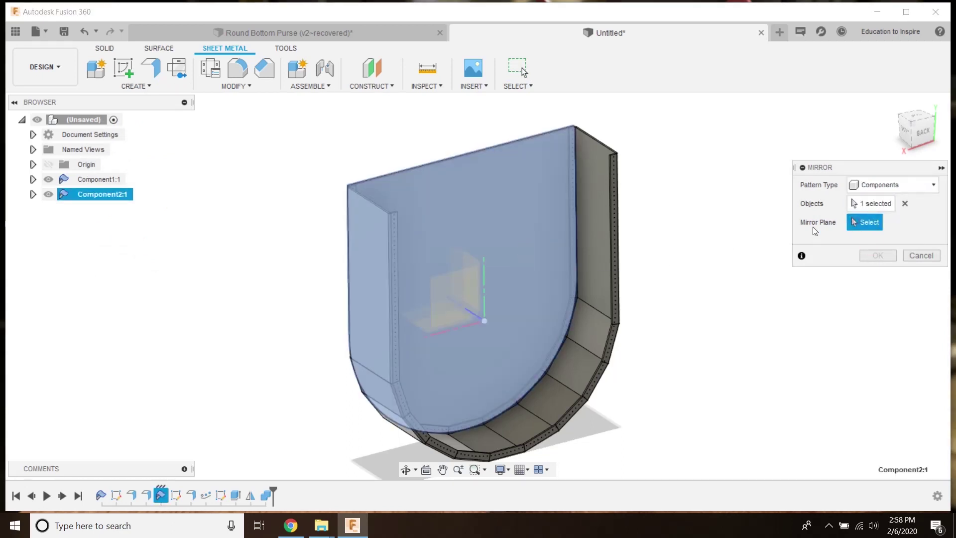
pyautogui.click(445, 286)
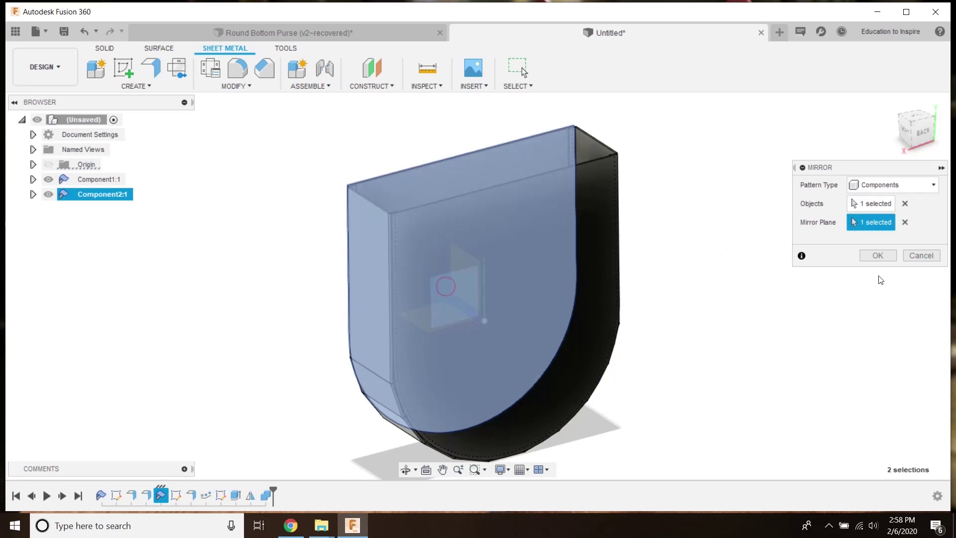
pyautogui.click(878, 255)
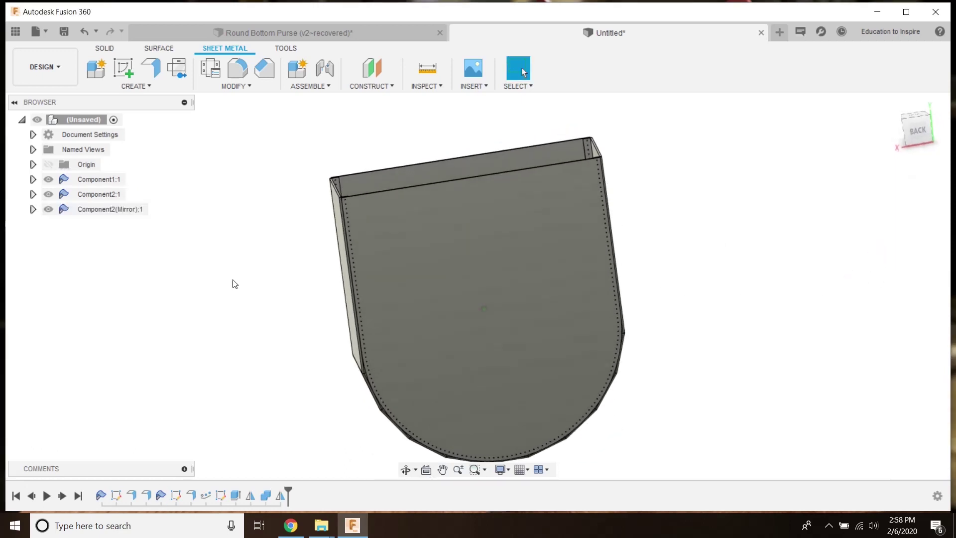
# Hide the mirrored panel and Component2:1 to view the side strip, then show both again.
pyautogui.click(50, 209)
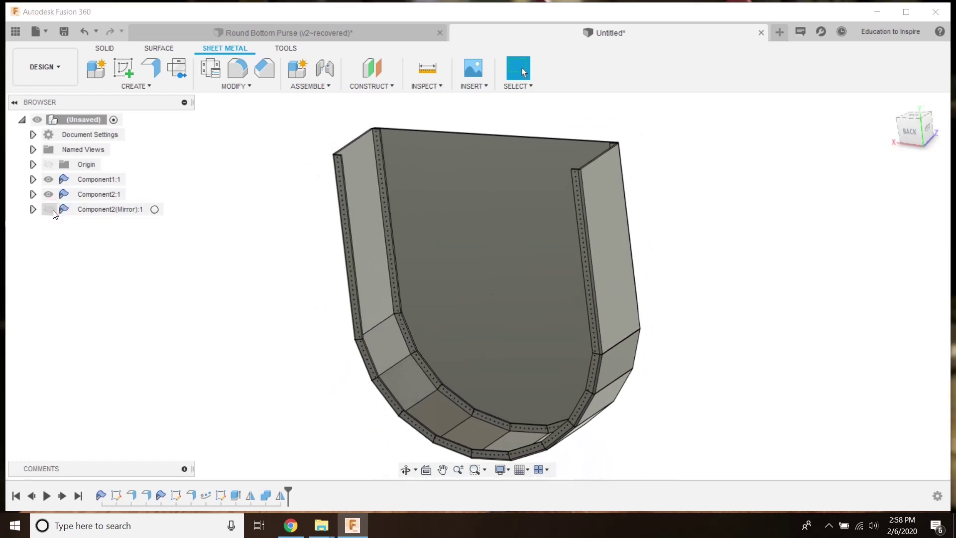
pyautogui.click(48, 195)
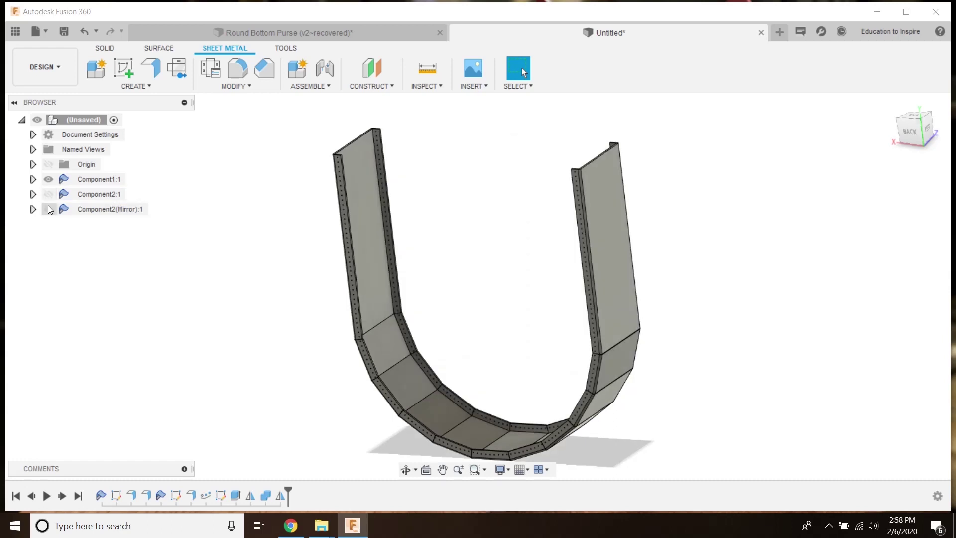
pyautogui.click(48, 193)
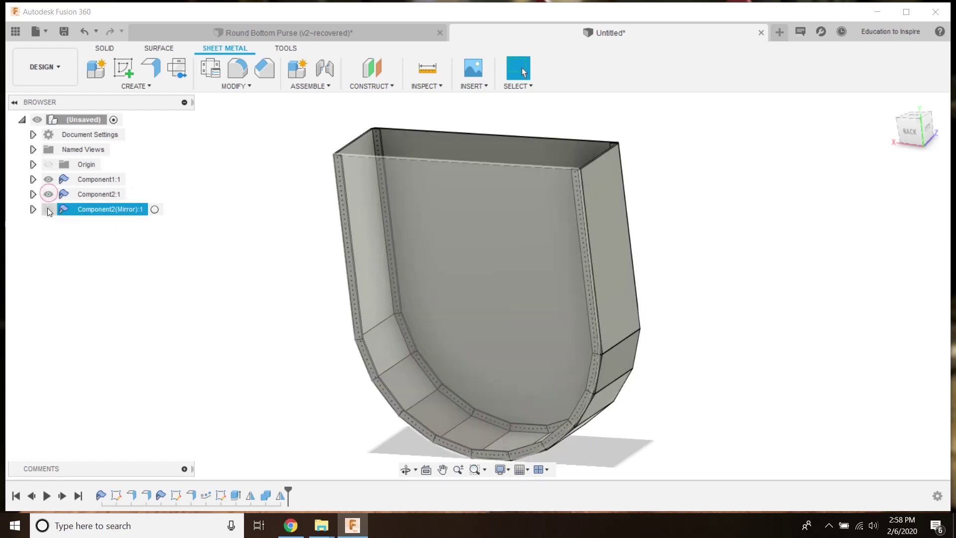
pyautogui.click(49, 210)
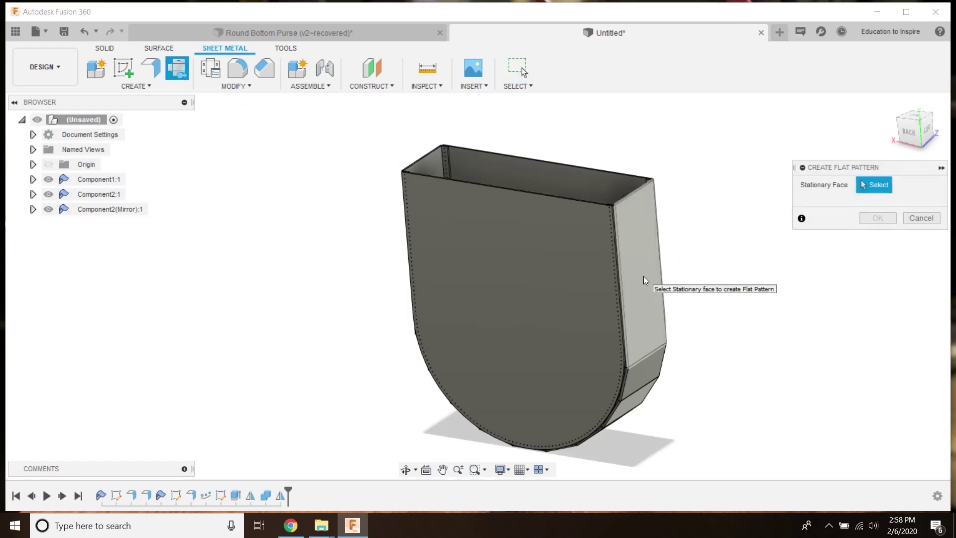
# Use the base's side face as the stationary face and inspect the unfolded stitch-holed strip.
pyautogui.click(643, 275)
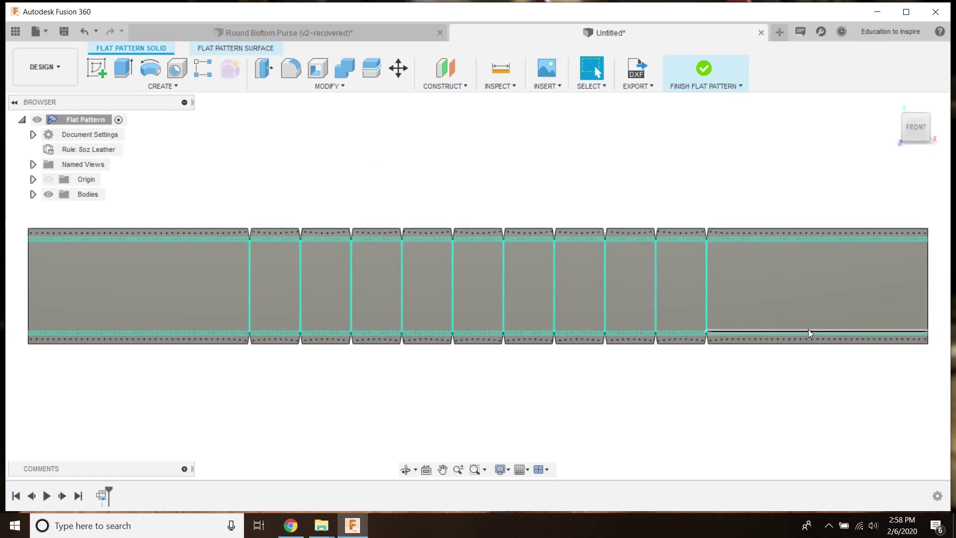
pyautogui.scroll(5, 686, 231)
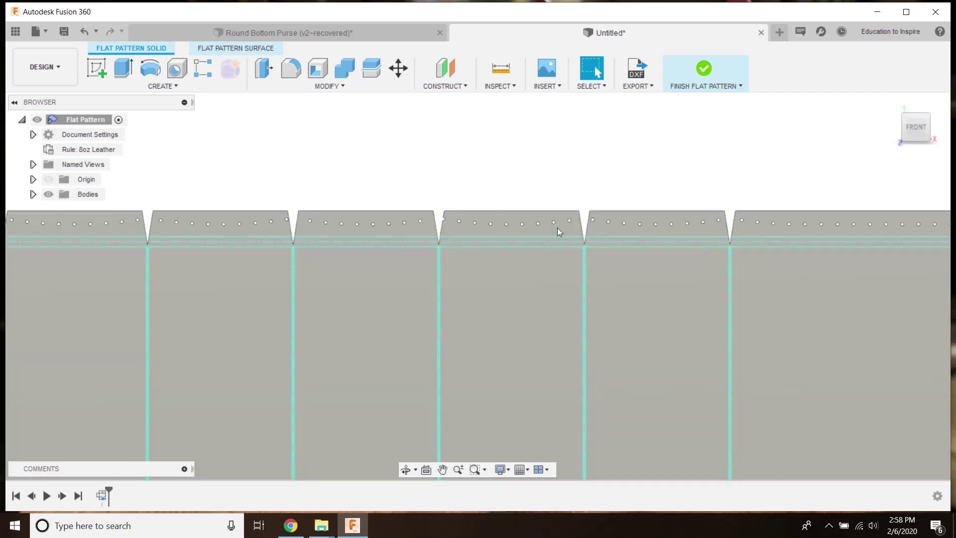
pyautogui.scroll(-6, 545, 227)
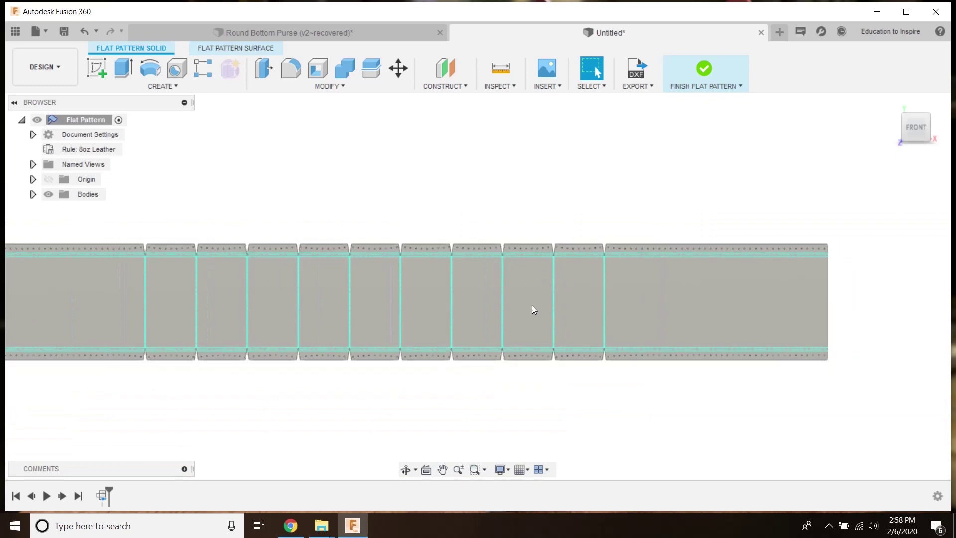
pyautogui.scroll(-1, 426, 359)
pyautogui.moveTo(410, 363); pyautogui.dragTo(453, 312, button='middle')
pyautogui.scroll(6, 454, 312)
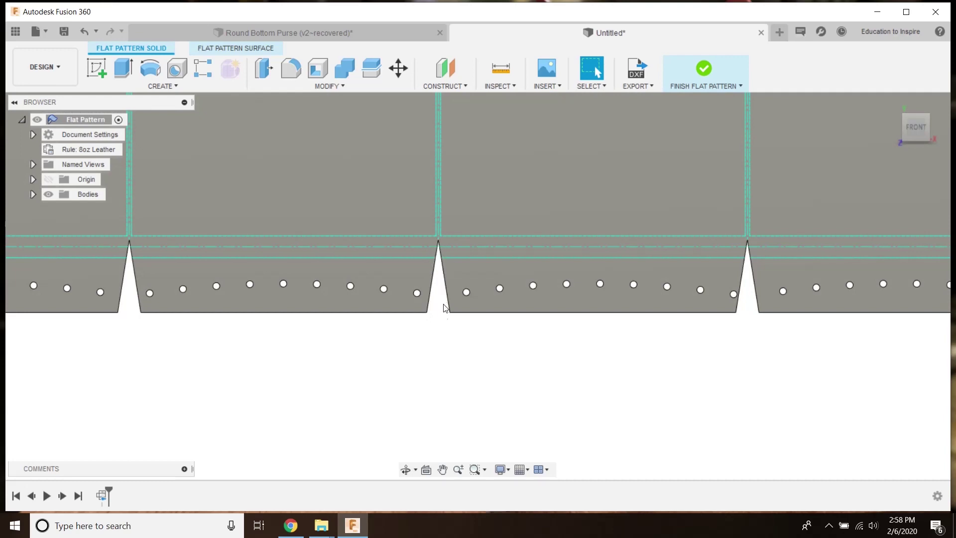
pyautogui.scroll(-8, 449, 338)
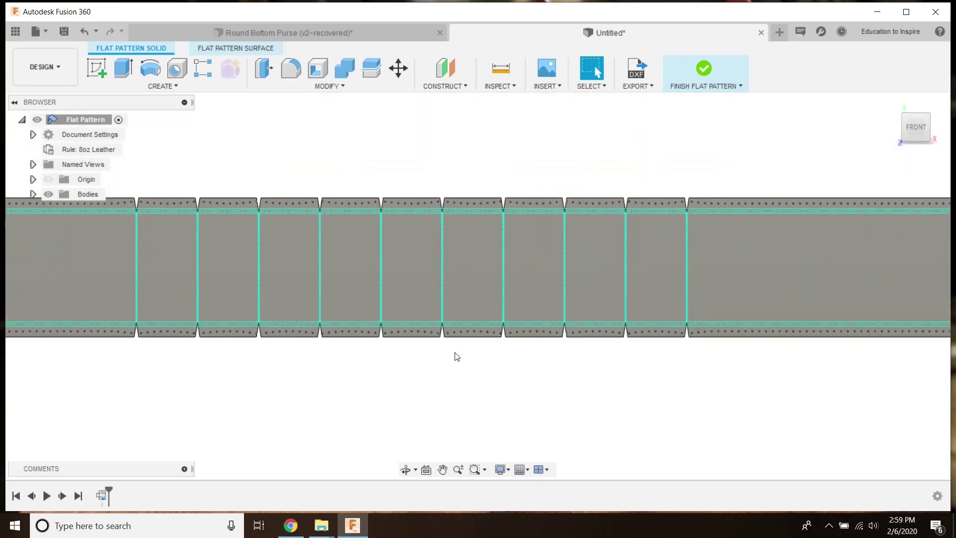
pyautogui.scroll(-1, 481, 371)
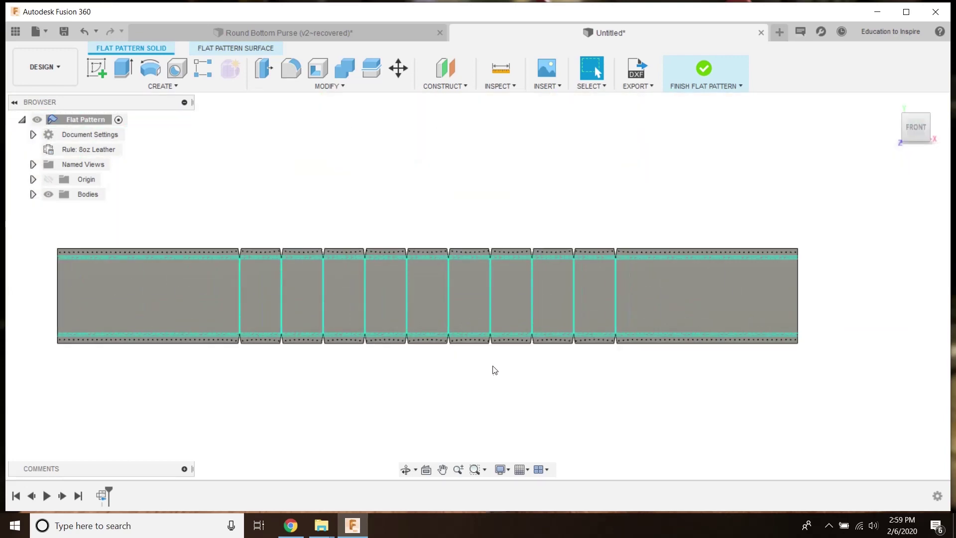